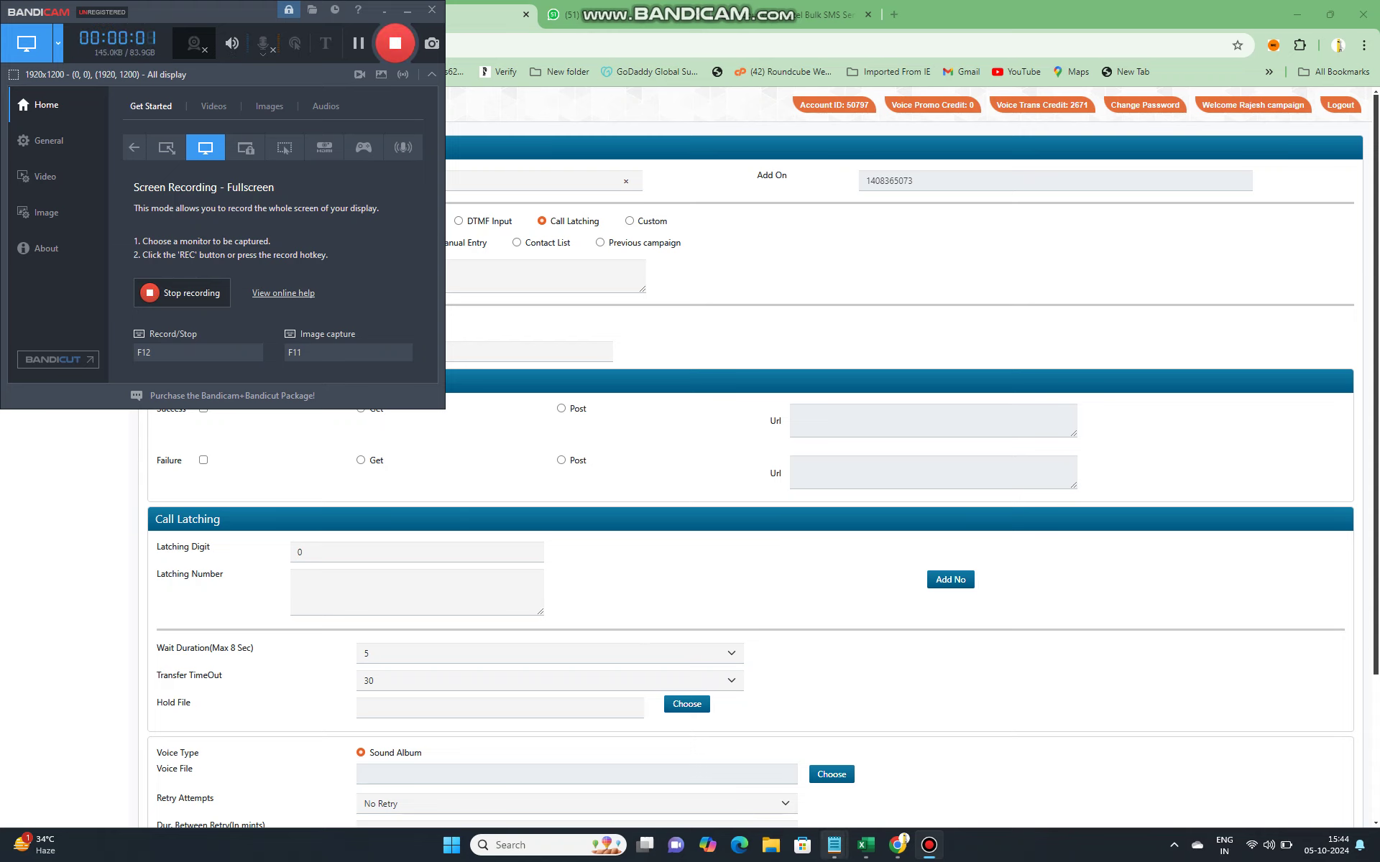
# Minimise the recorder and switch from the OBD Create Campaign form to the empty 'whatsapp' workbook.
pyautogui.click(929, 845)
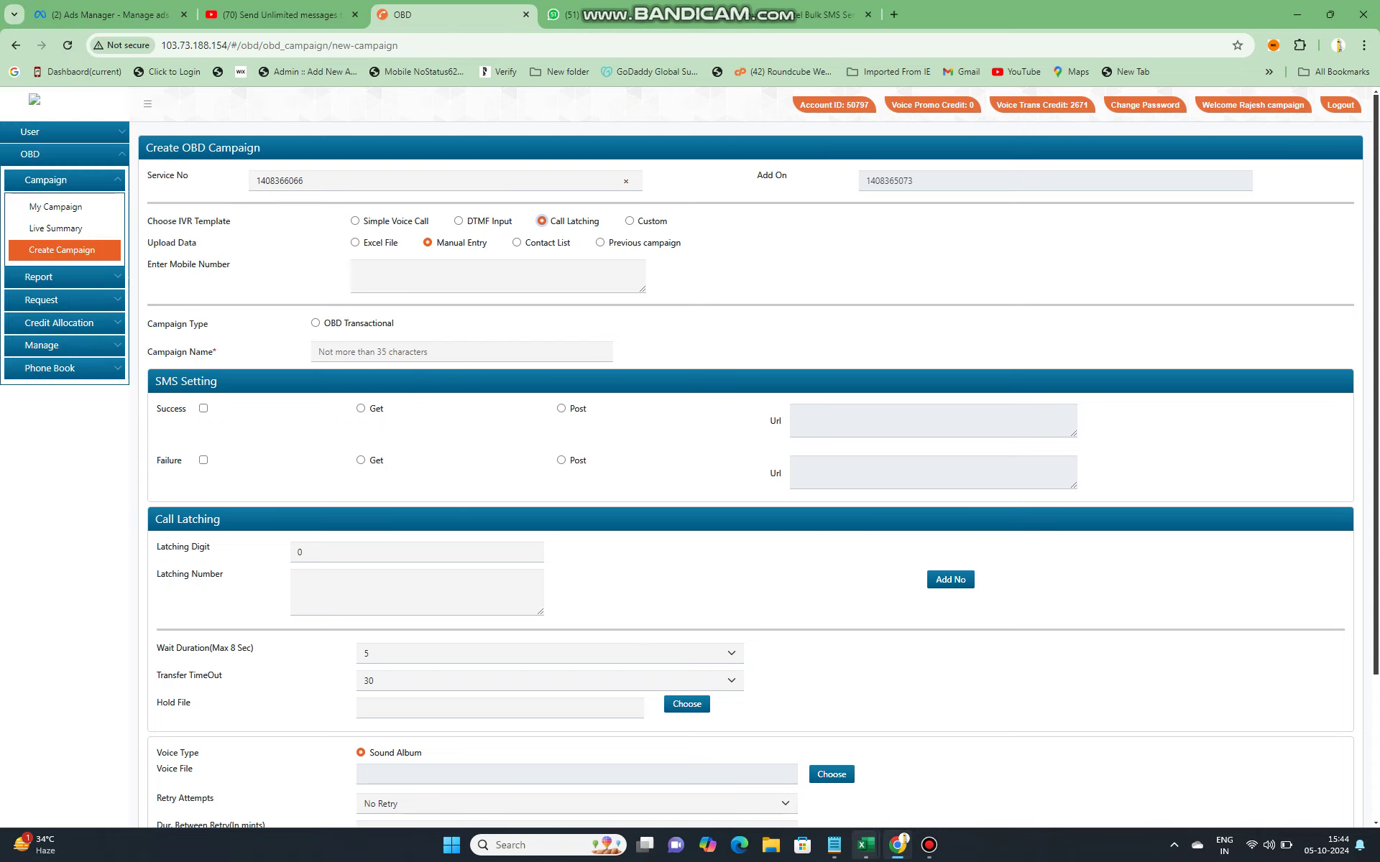
pyautogui.moveTo(865, 845)
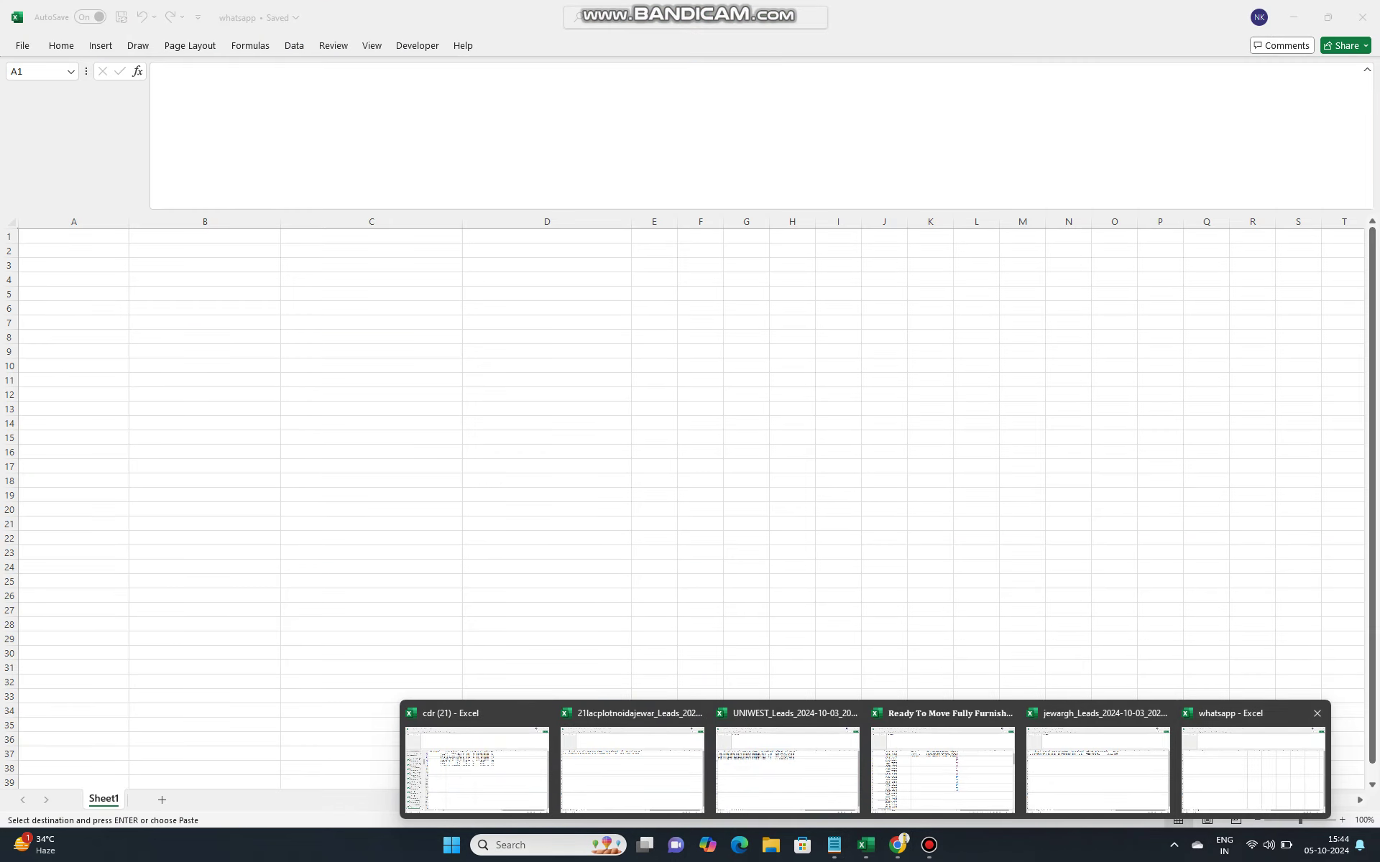
pyautogui.click(1253, 769)
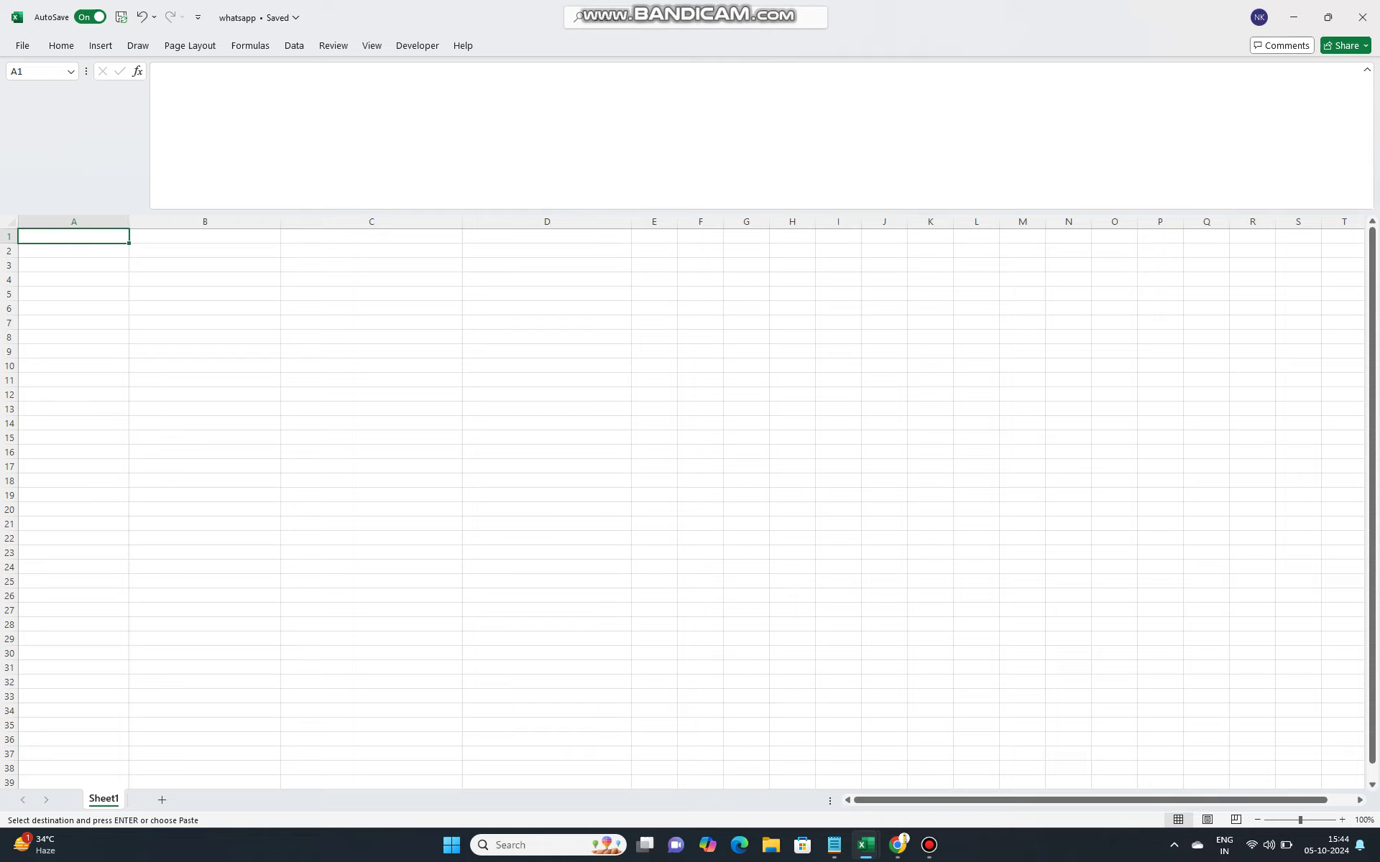
# Enter the headers 'phone number' in A1 and 'message' in B1.
pyautogui.write('p')
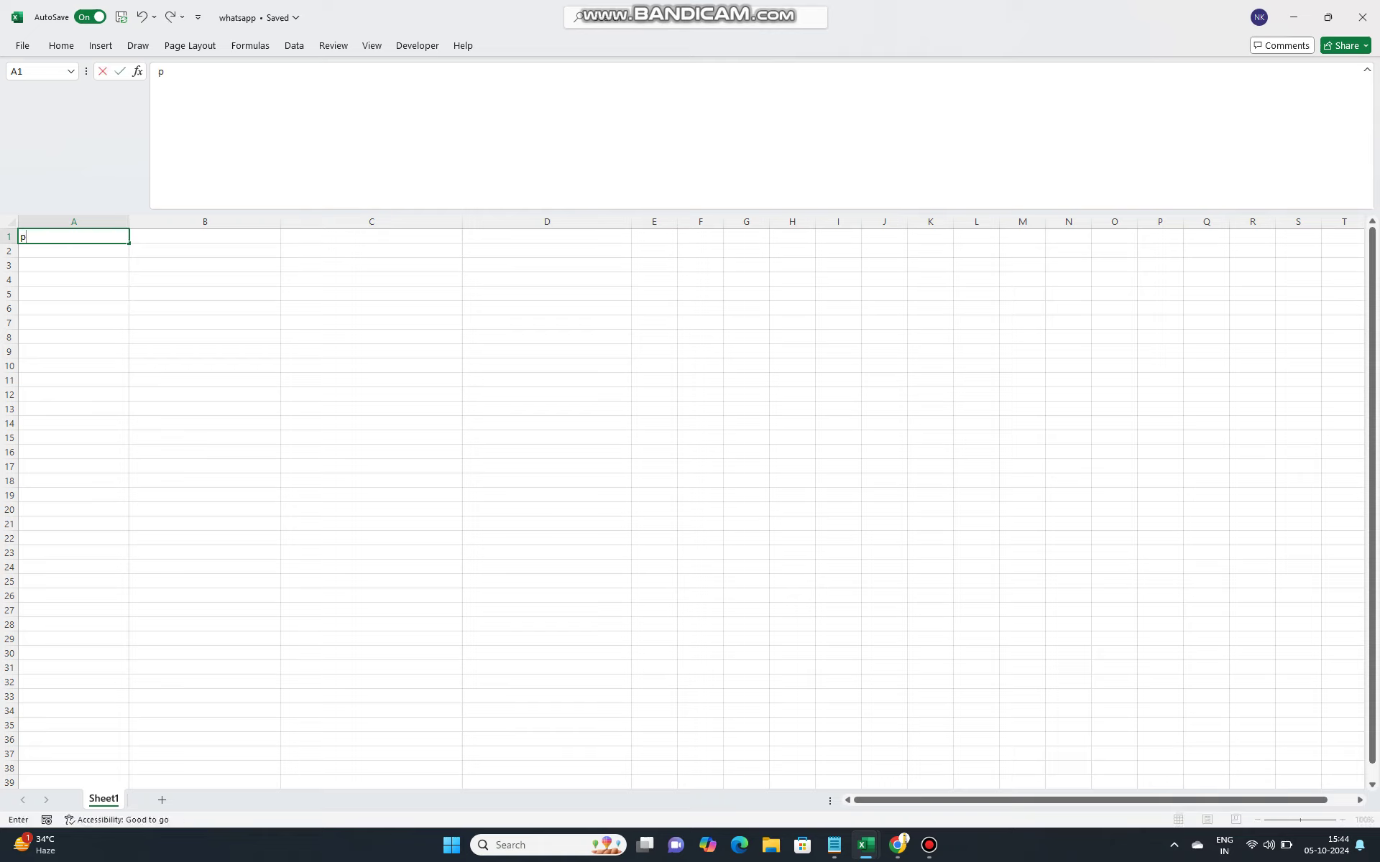
pyautogui.write('hone ')
pyautogui.write('number')
pyautogui.press('Tab')
pyautogui.write('mess')
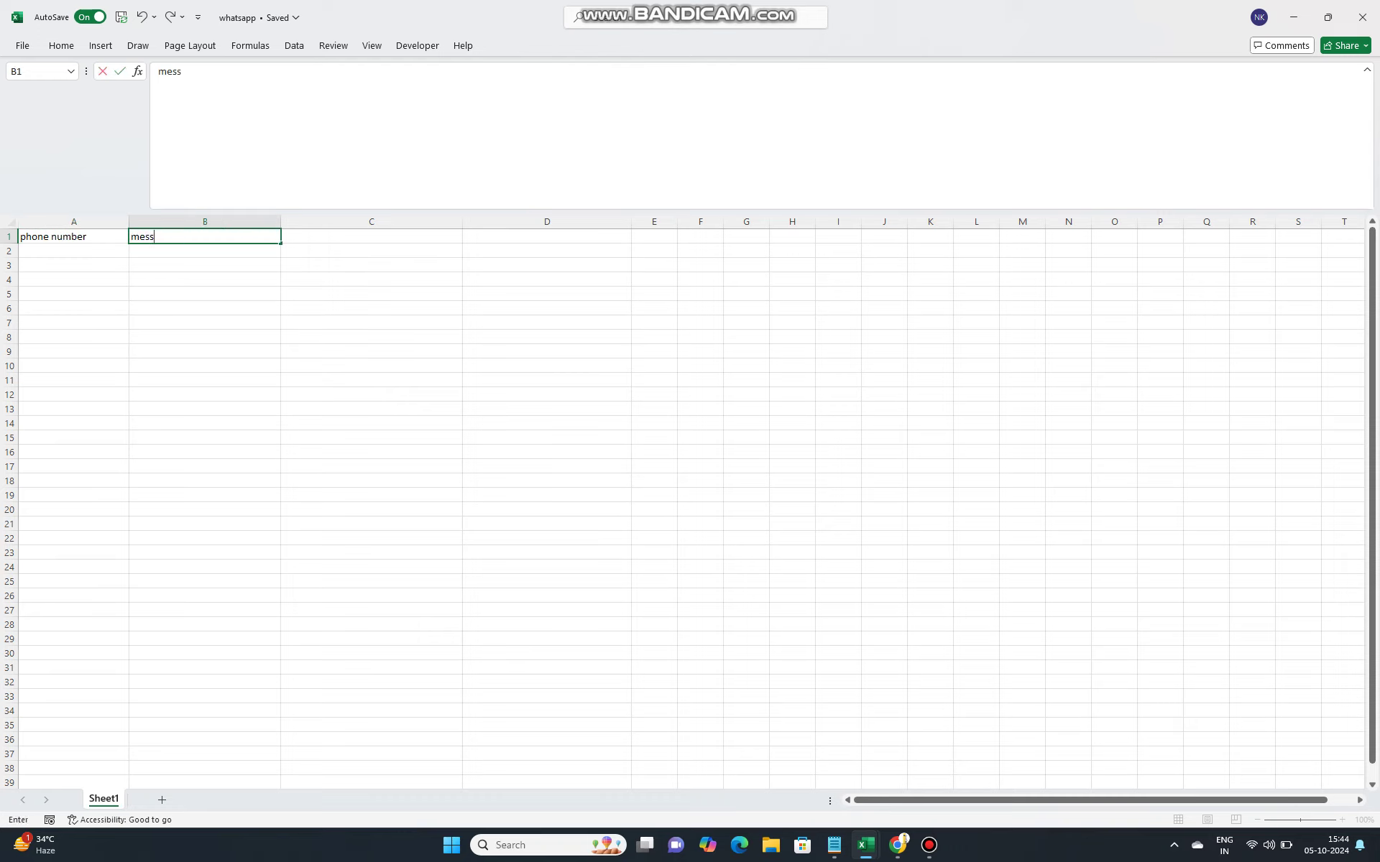
pyautogui.write('age')
pyautogui.click(371, 250)
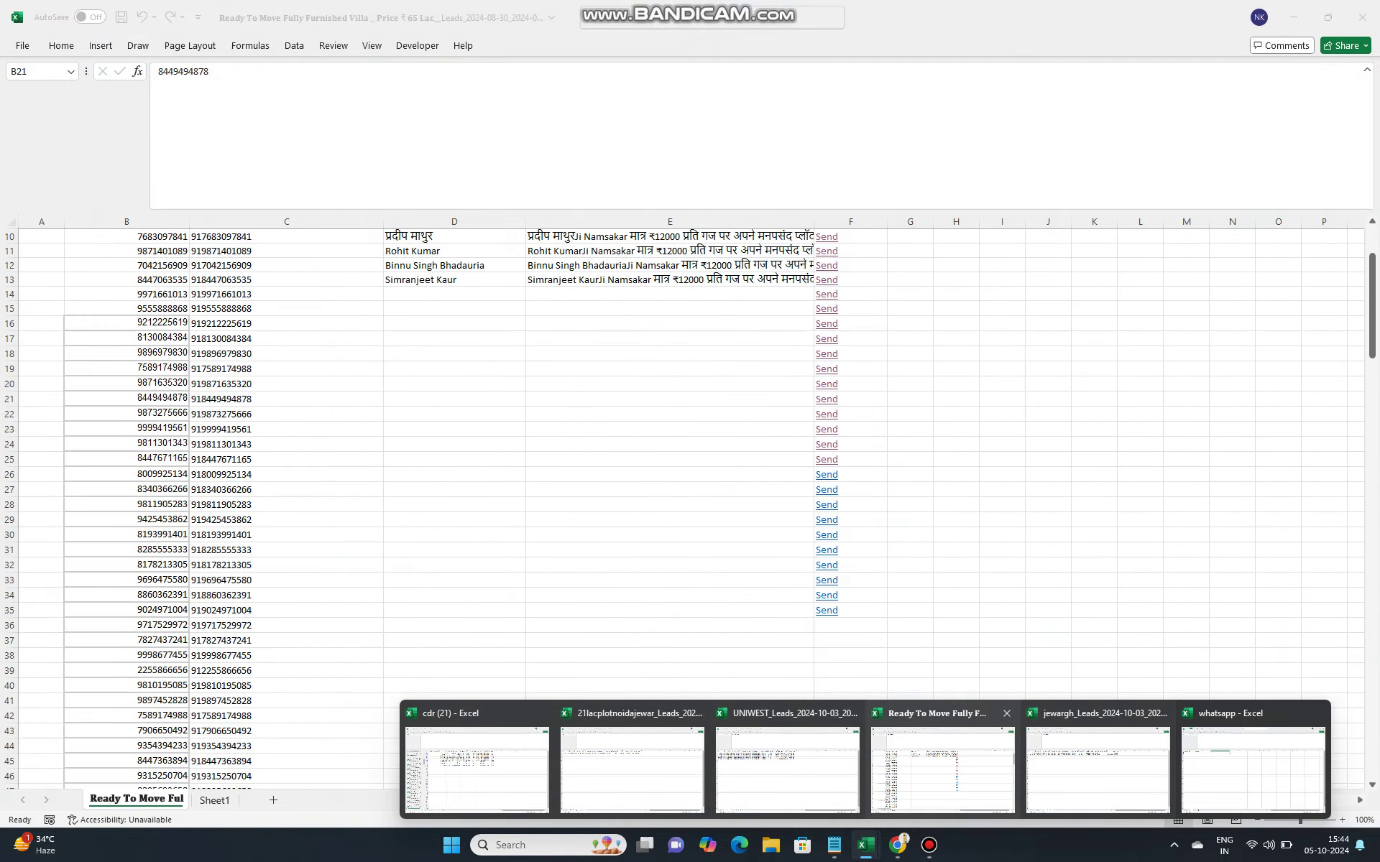
pyautogui.click(942, 769)
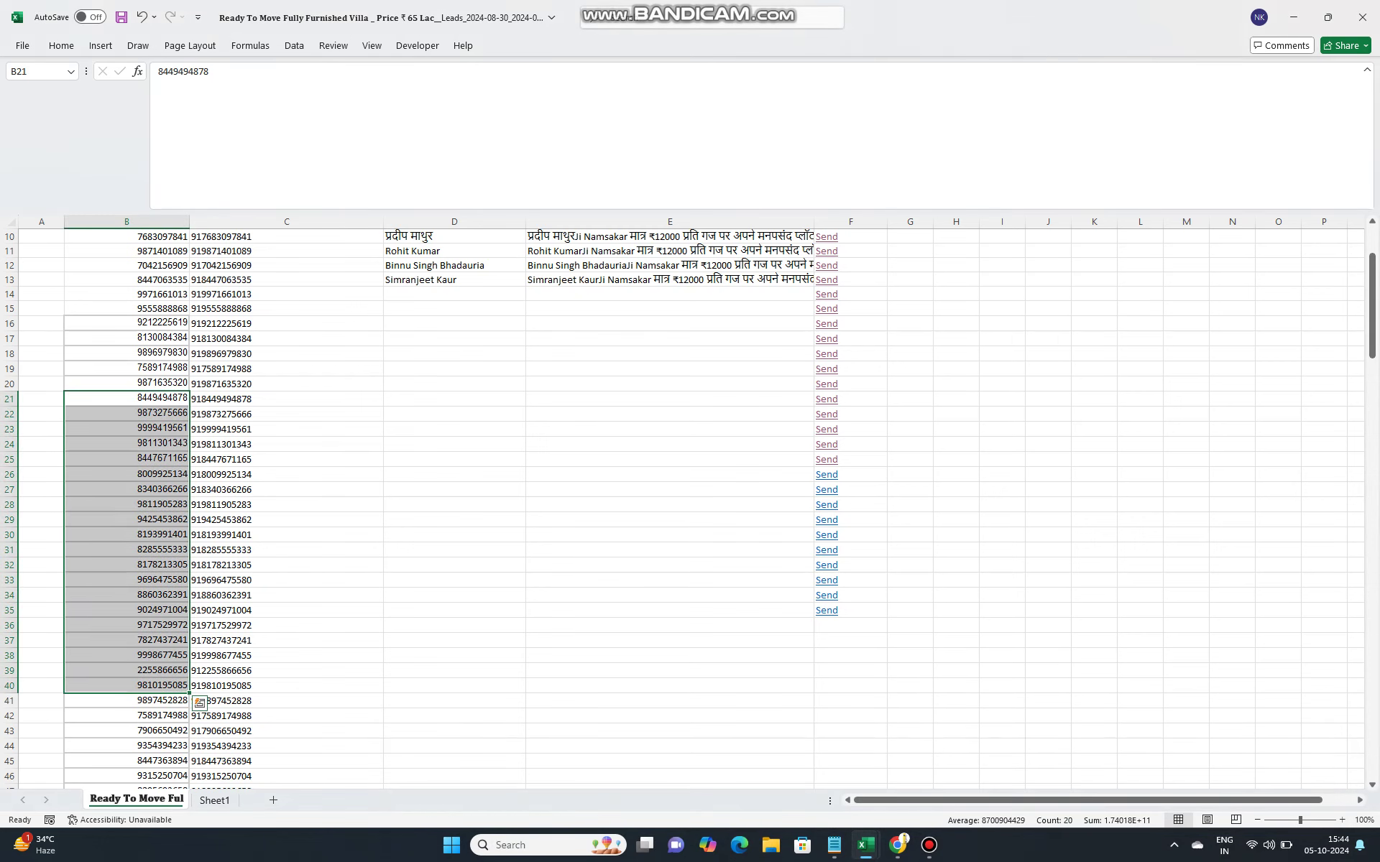
pyautogui.moveTo(287, 686); pyautogui.dragTo(383, 696)
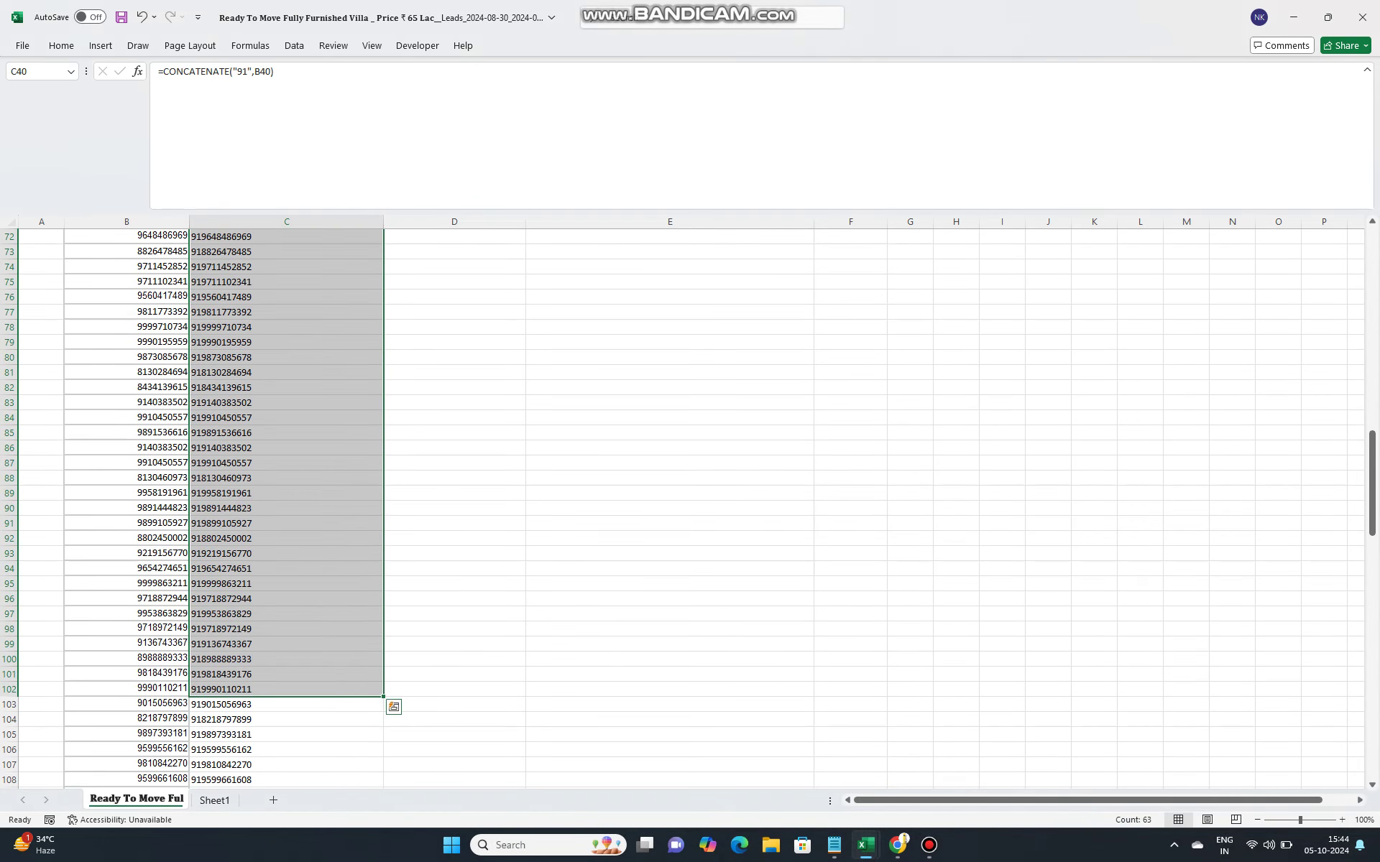
pyautogui.hotkey('ctrl', 'c')
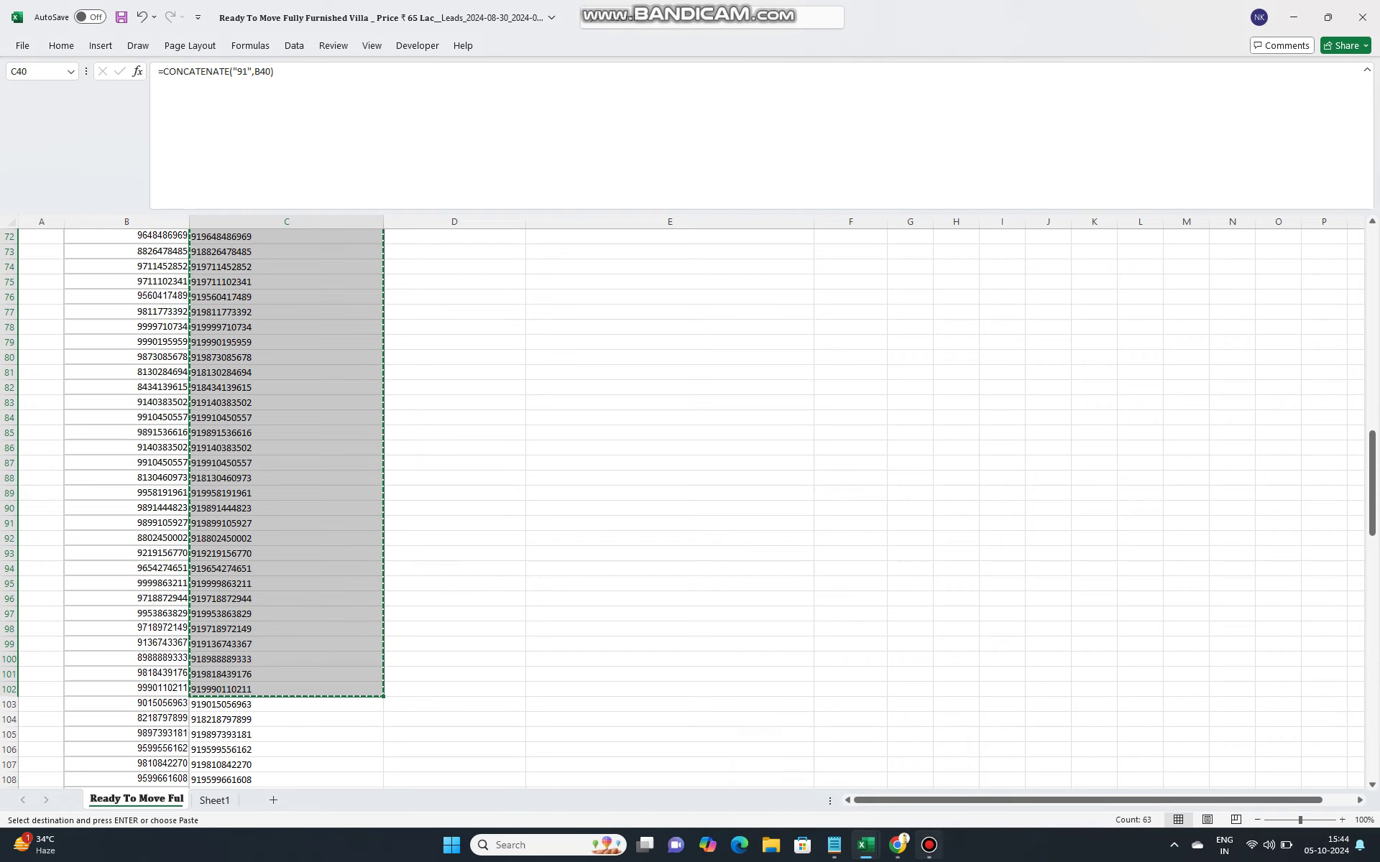
pyautogui.click(1252, 768)
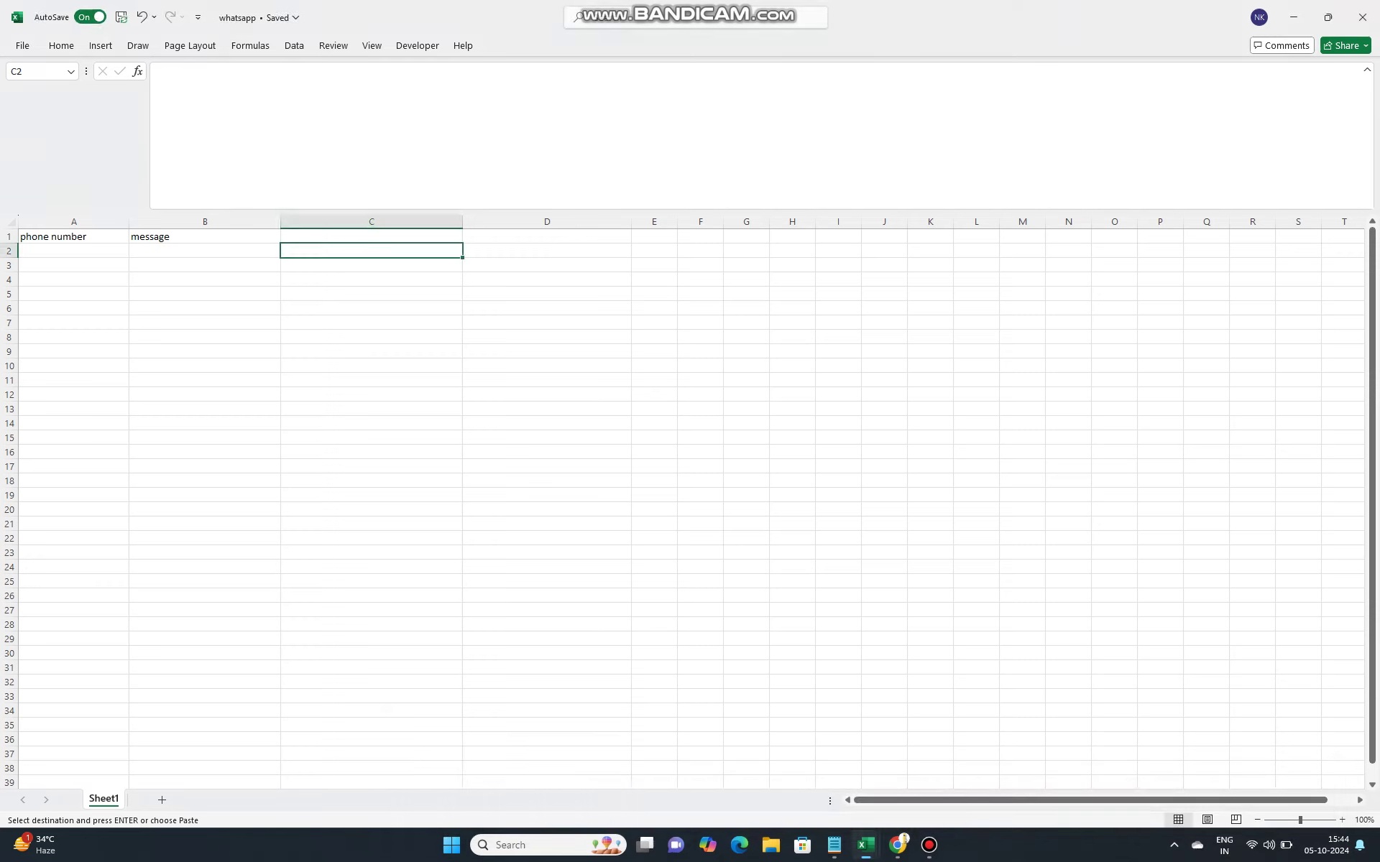
pyautogui.click(73, 250)
pyautogui.hotkey('ctrl', 'v')
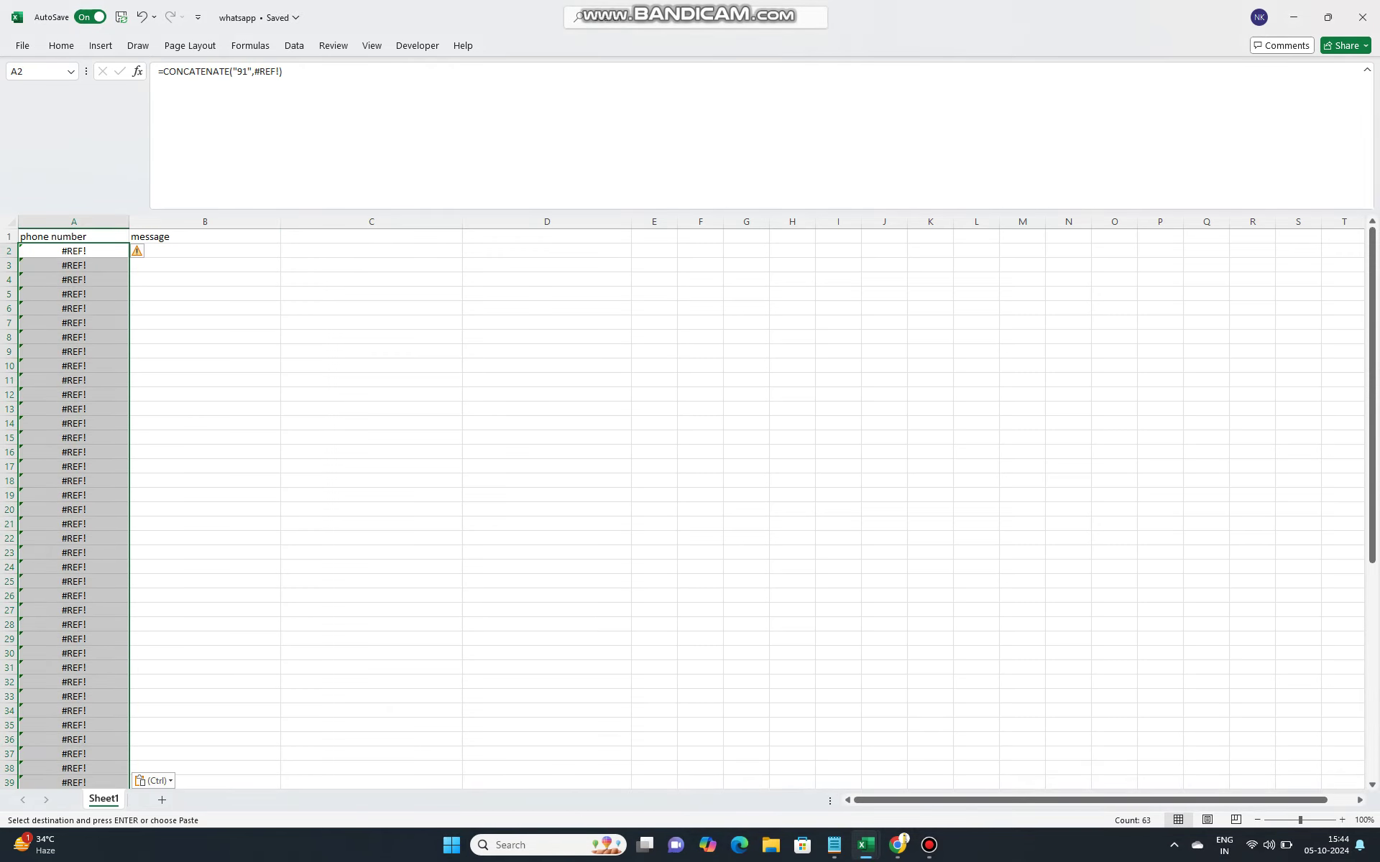
pyautogui.hotkey('ctrl', 'z')
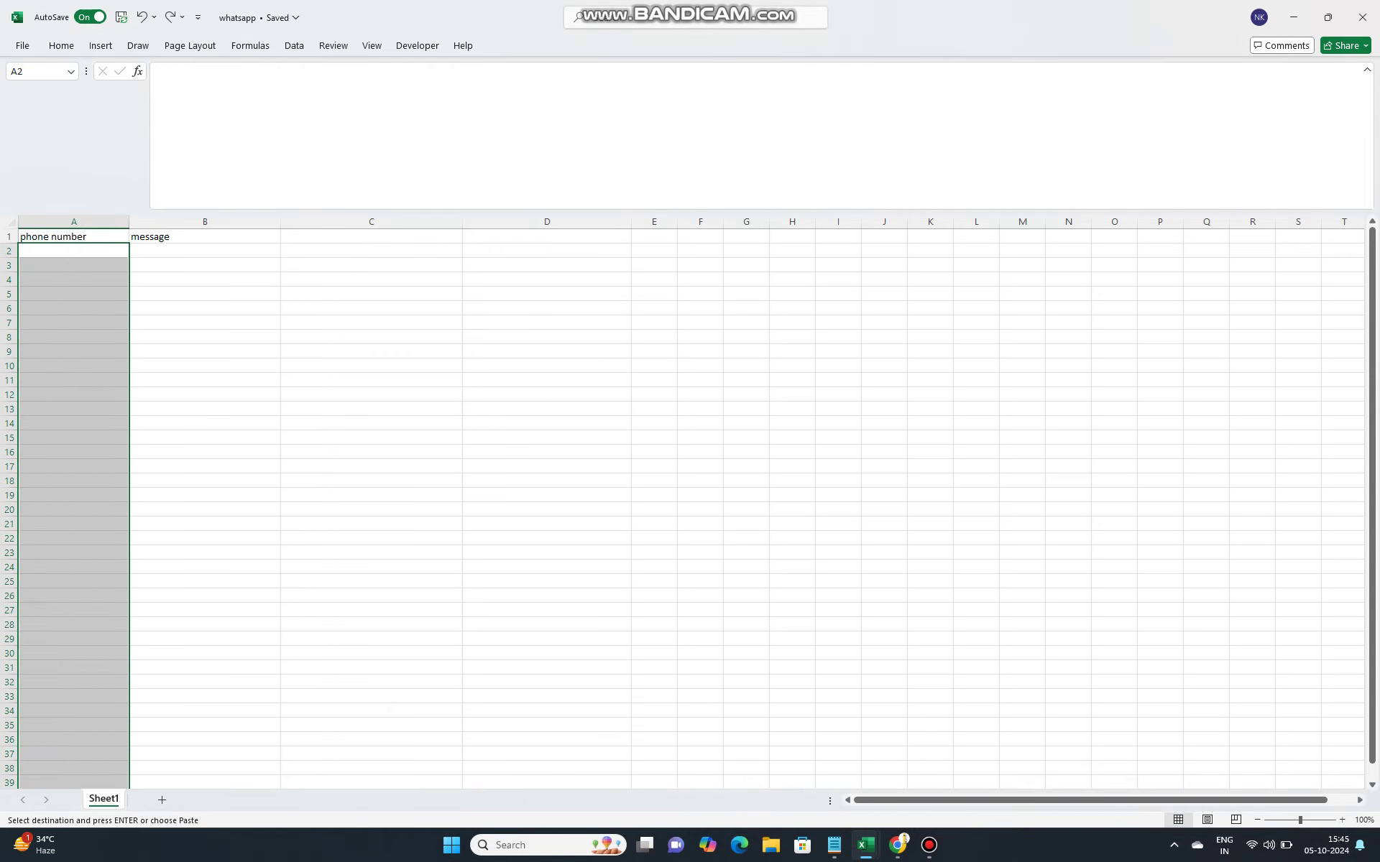
pyautogui.click(834, 844)
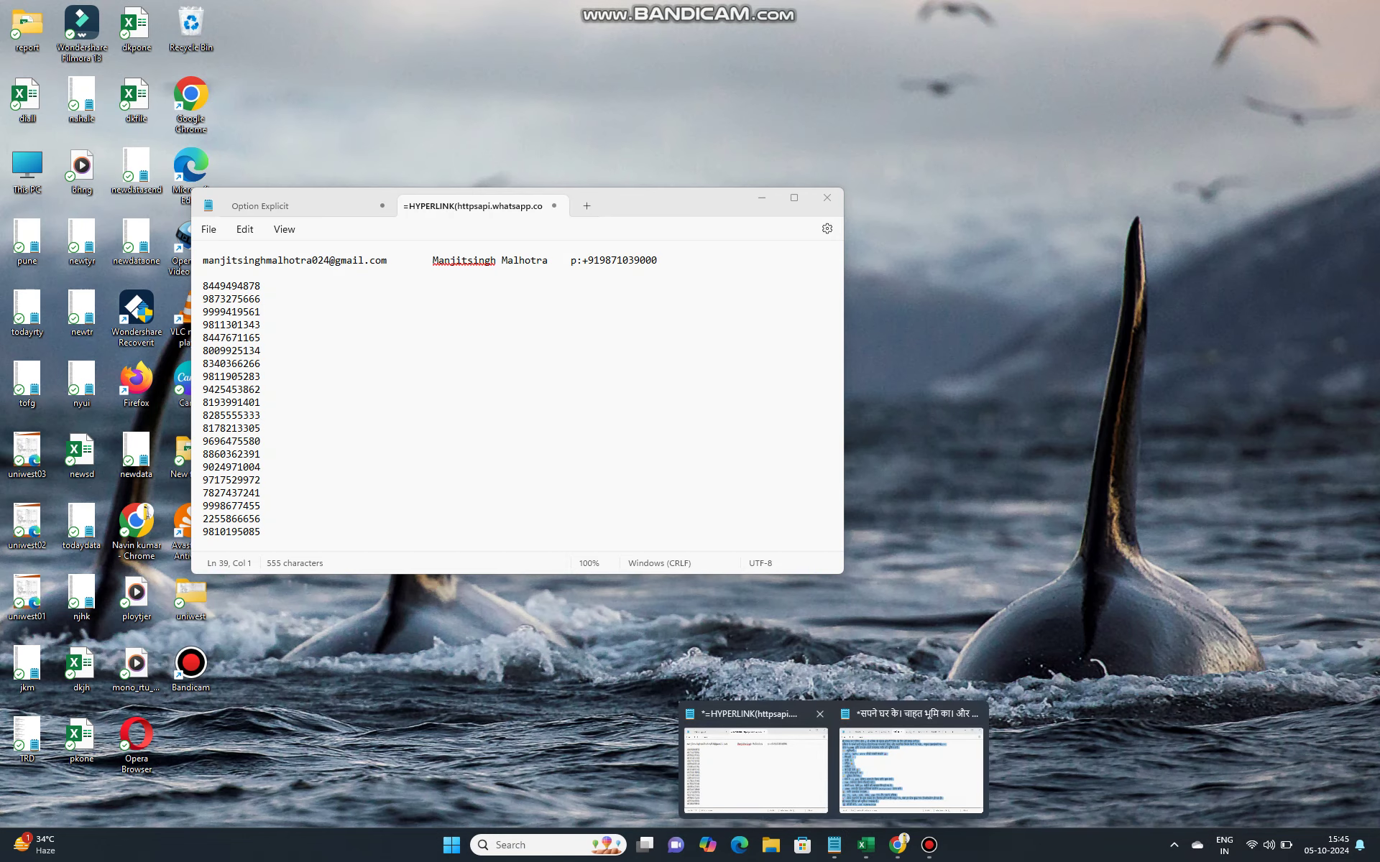
# In the Notepad notes, replace the ten-digit number list with the 91-prefixed numbers.
pyautogui.click(754, 769)
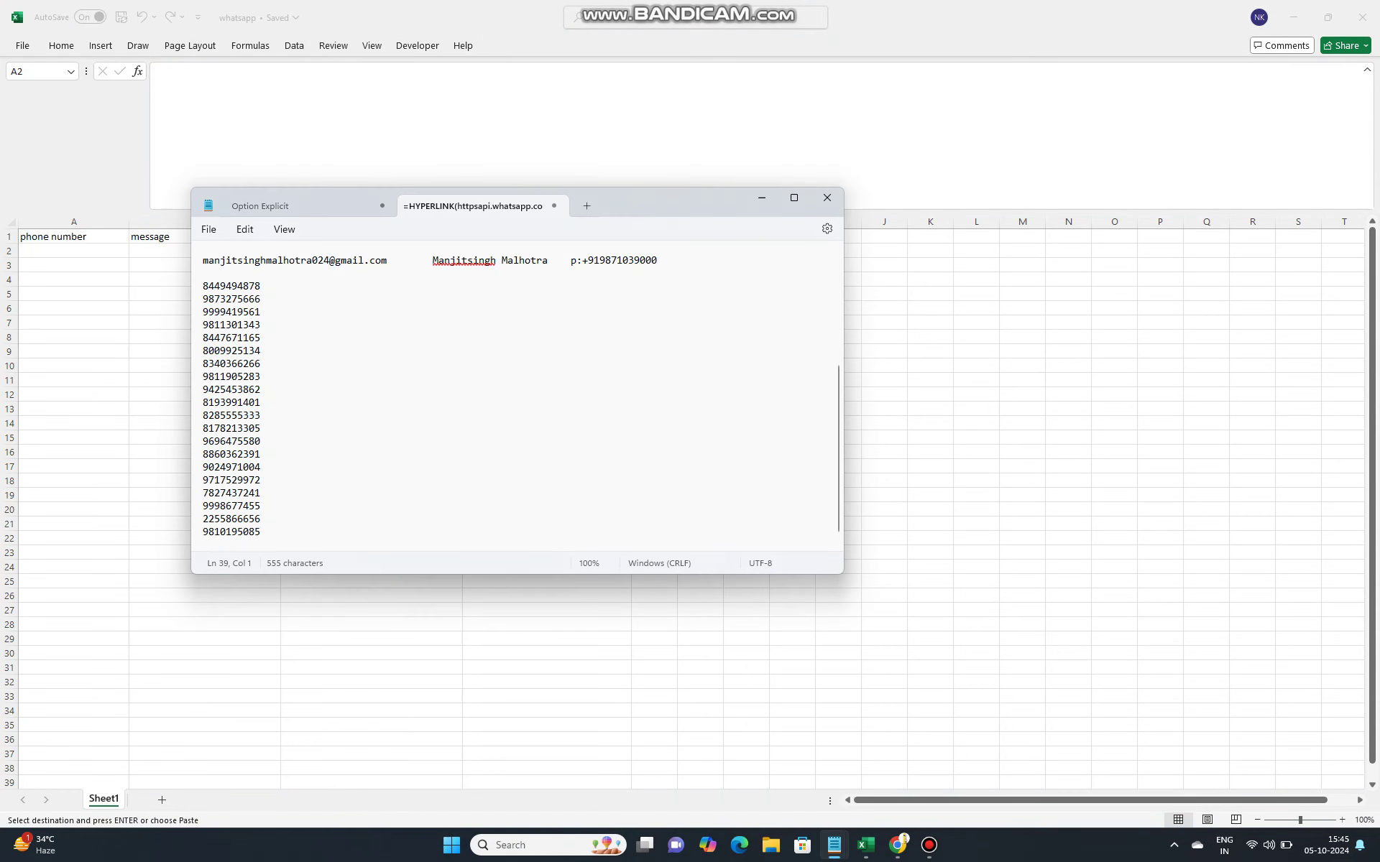
pyautogui.hotkey('ctrl', 'a')
pyautogui.click(260, 428)
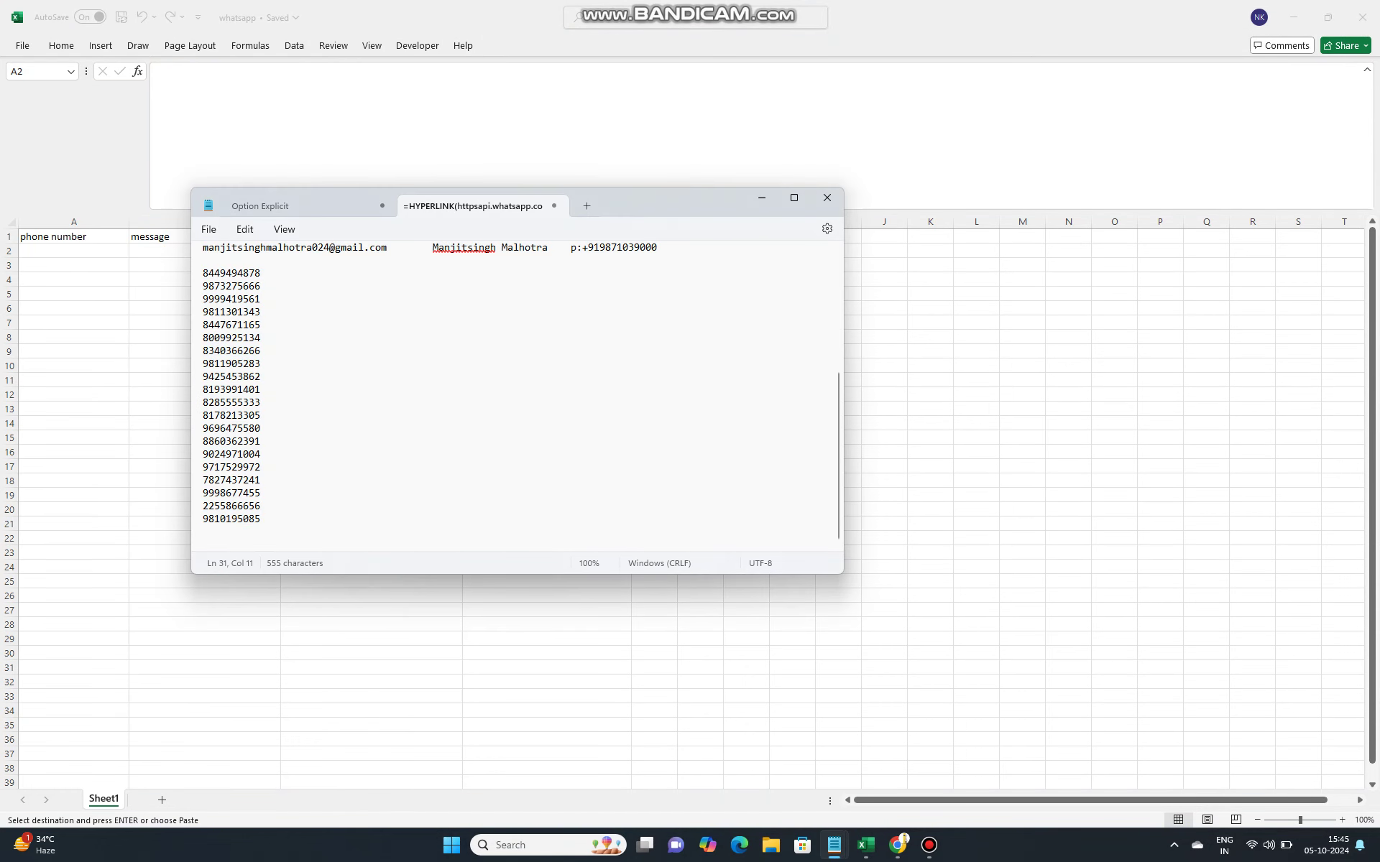
pyautogui.moveTo(202, 273)
pyautogui.mouseDown()
pyautogui.moveTo(260, 403)
pyautogui.moveTo(260, 524)
pyautogui.moveTo(204, 539)
pyautogui.mouseUp()
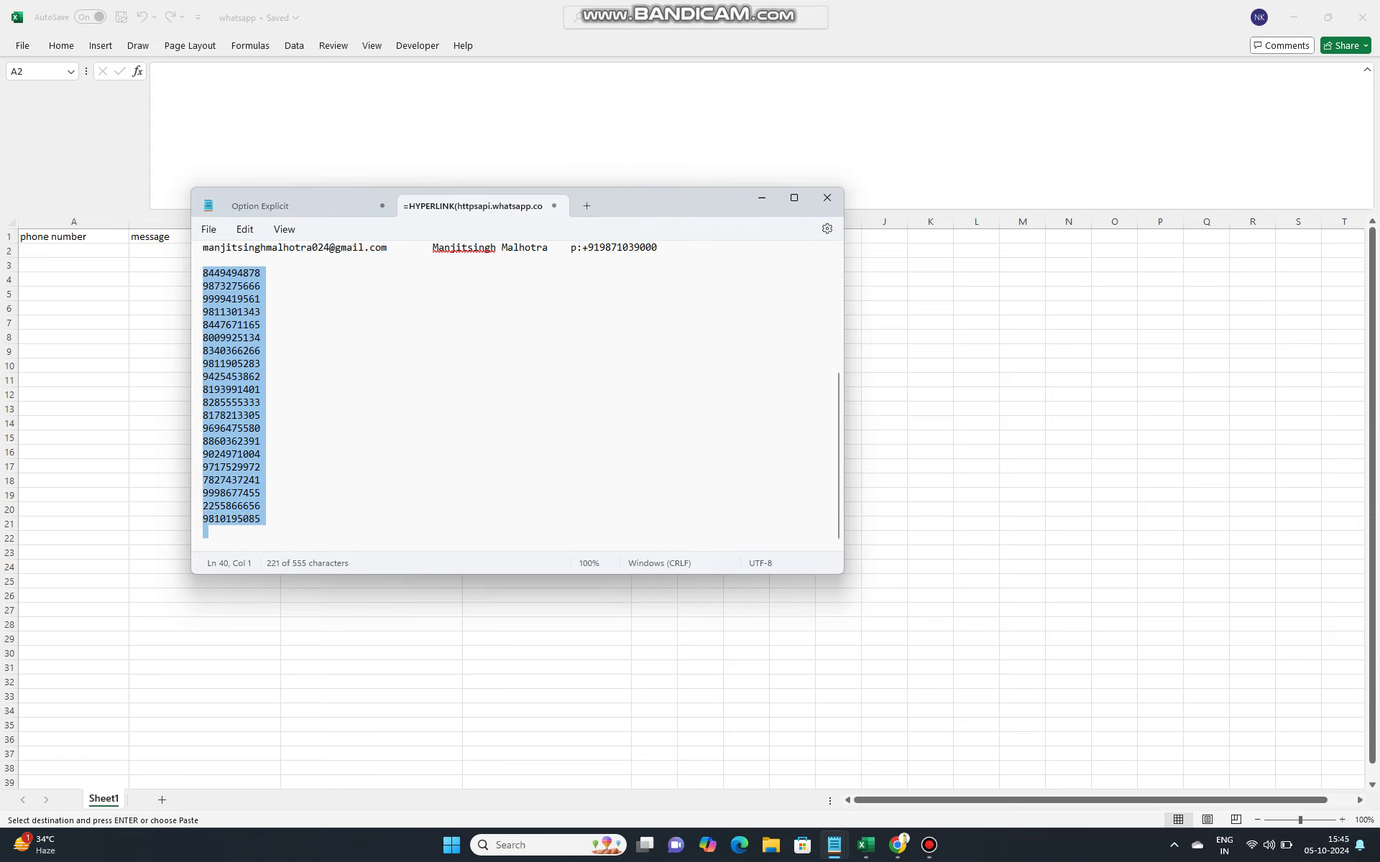
pyautogui.hotkey('ctrl', 'v')
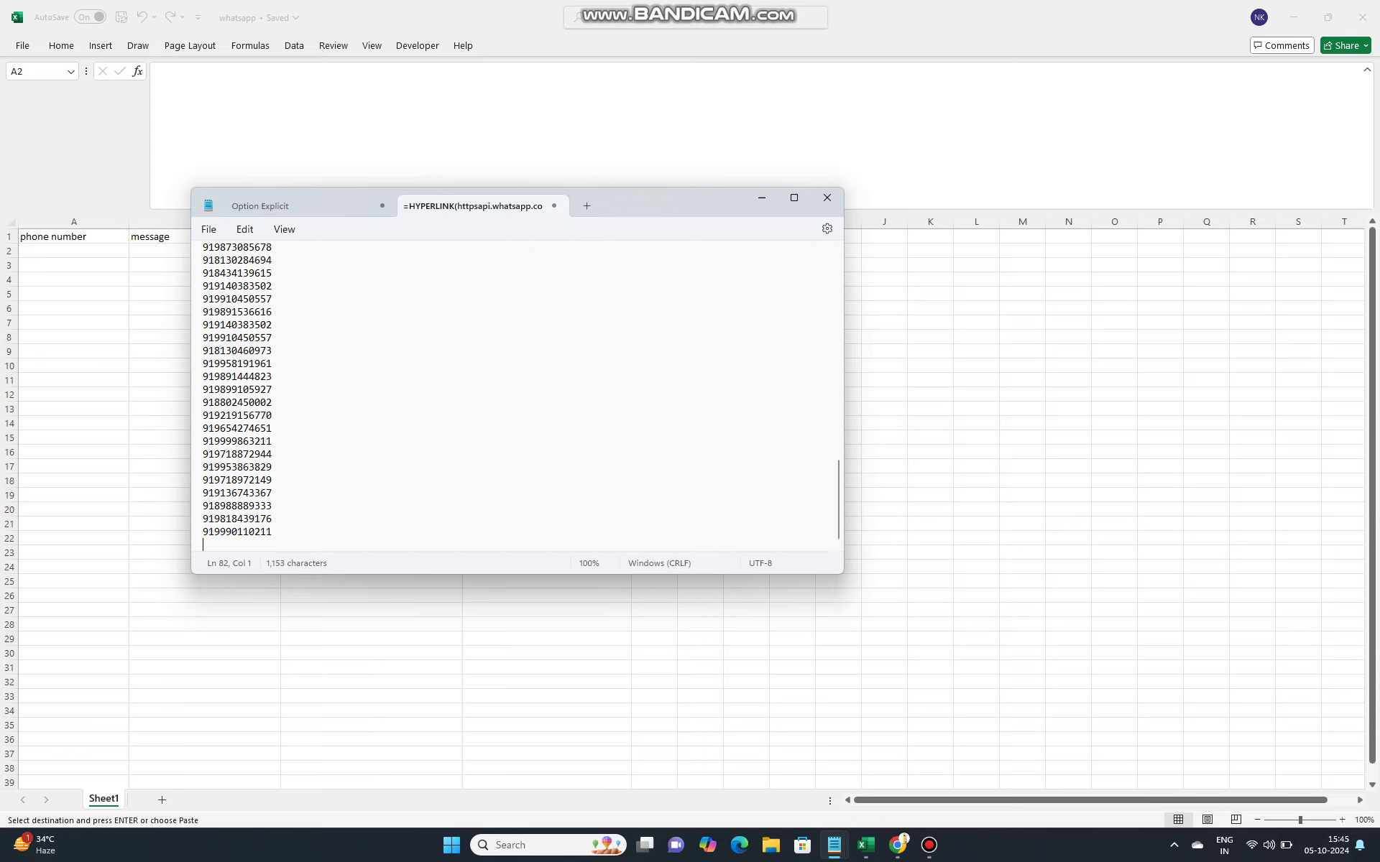
# Copy the 91-prefixed numbers and return to the Excel workbook.
pyautogui.scroll(5, 517, 396)
pyautogui.scroll(10, 518, 395)
pyautogui.scroll(1, 517, 395)
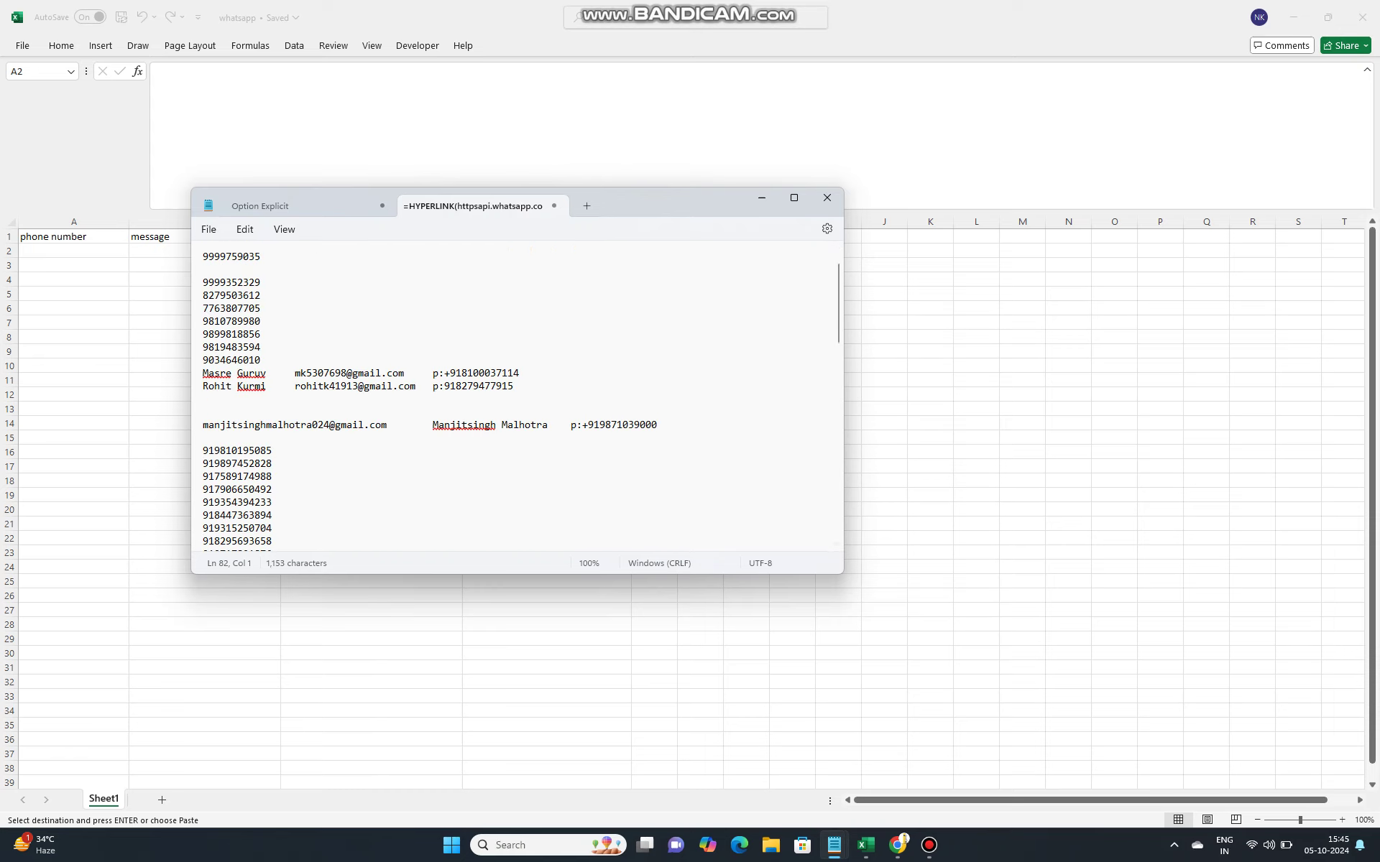
pyautogui.moveTo(202, 450); pyautogui.dragTo(273, 553)
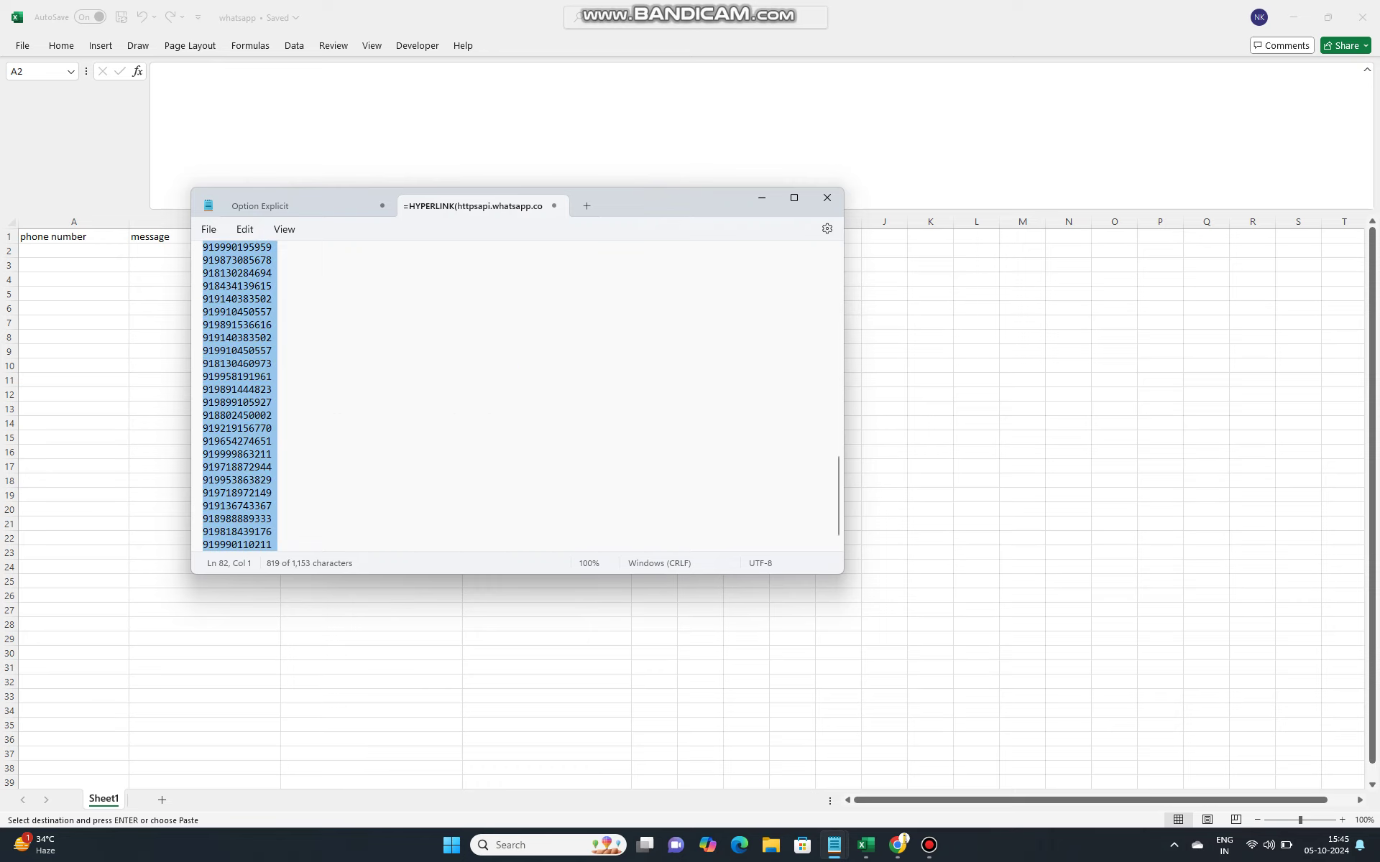
pyautogui.hotkey('ctrl', 'c')
pyautogui.hotkey('alt', 'Tab')
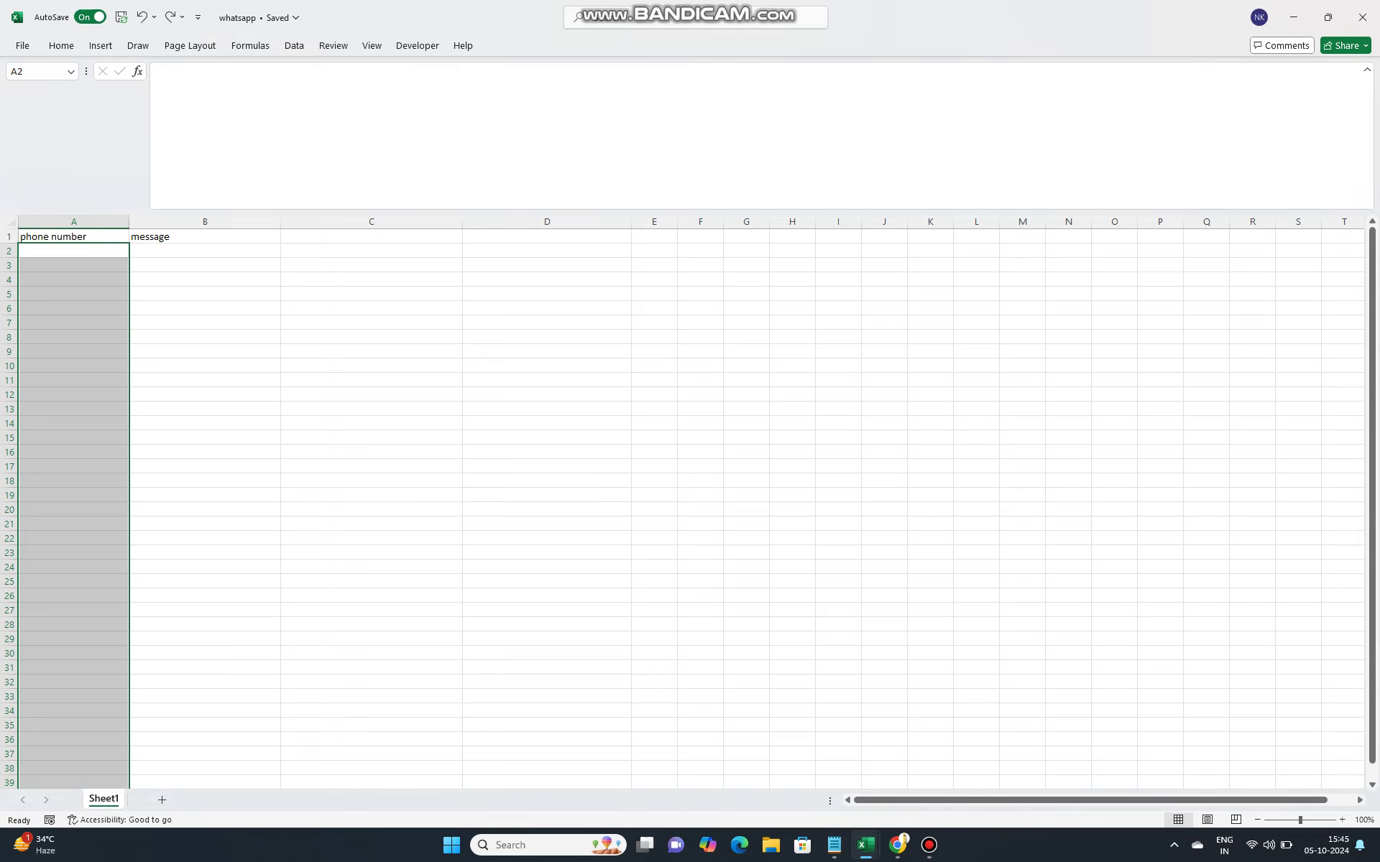
# Paste the 91-prefixed numbers from A2 downward and widen column A.
pyautogui.click(73, 250)
pyautogui.hotkey('ctrl', 'v')
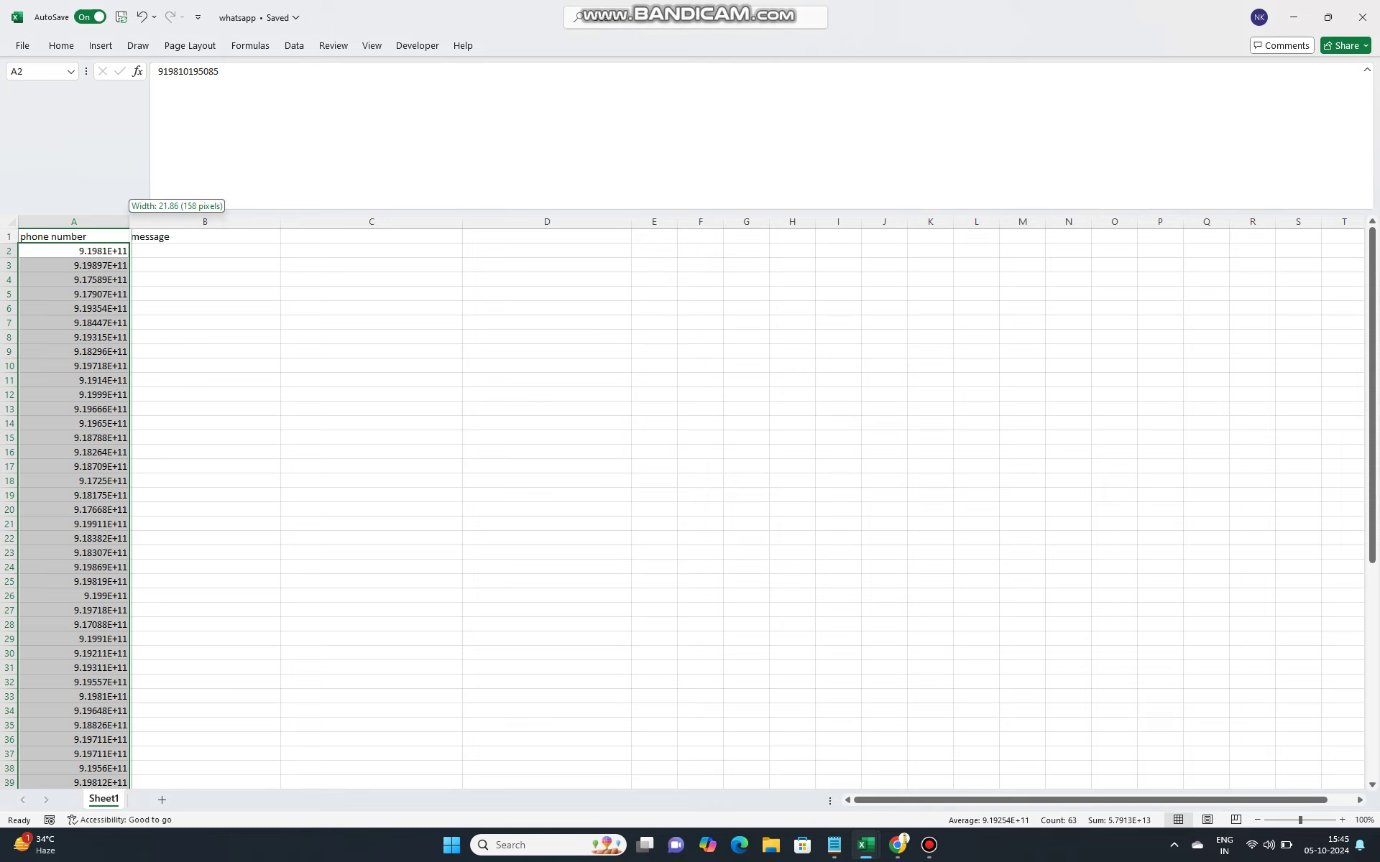
pyautogui.moveTo(129, 222); pyautogui.dragTo(152, 221)
# Check the full numbers stored in A2, A4, A5 and A11, then select B2.
pyautogui.click(85, 250)
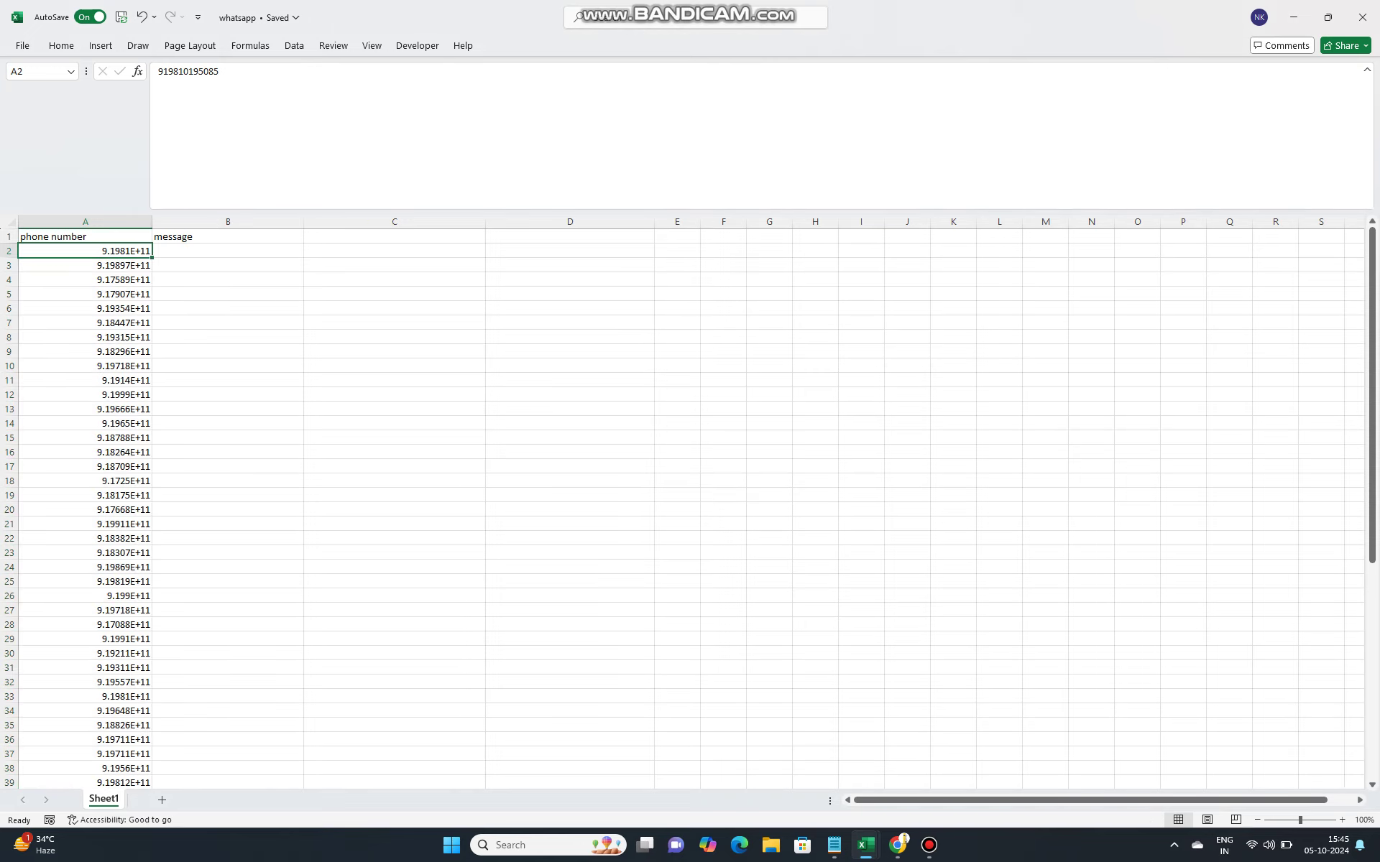
pyautogui.click(85, 280)
pyautogui.click(84, 308)
pyautogui.click(84, 380)
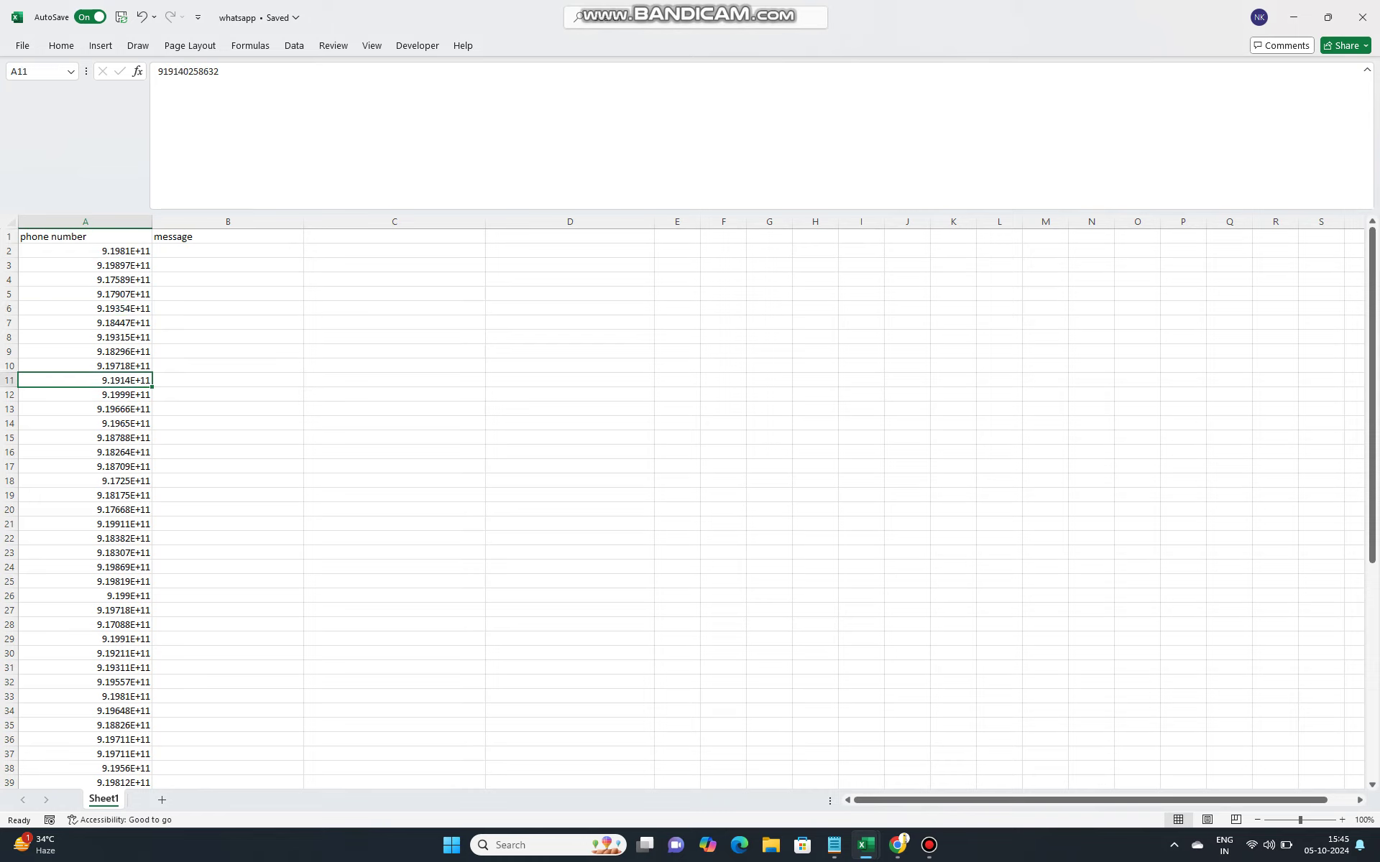
pyautogui.click(227, 250)
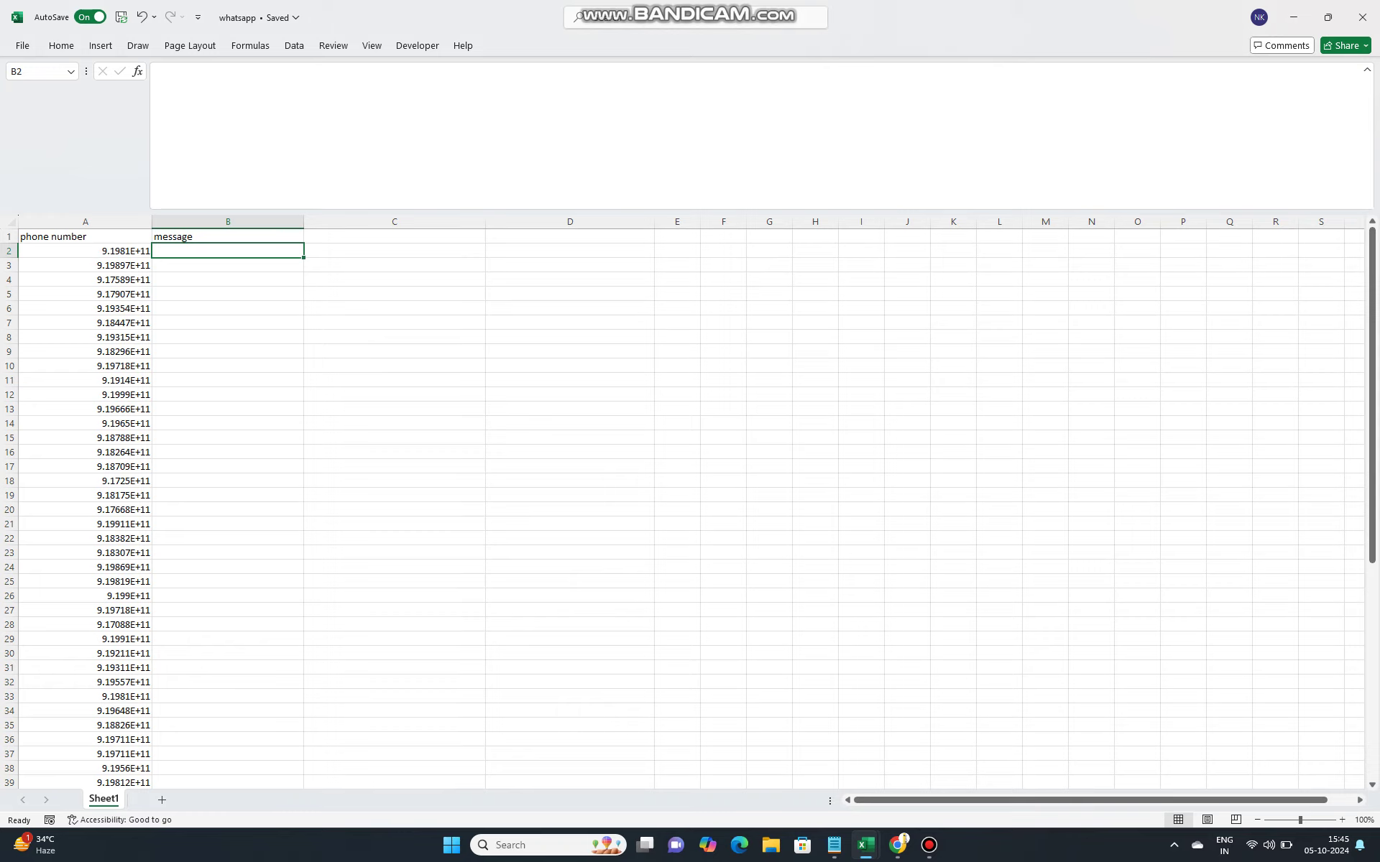
# Type 'Hi Dear Sir/mam Are u loooking Plot In Noida for investment Purpose then revert Me' into B2.
pyautogui.write('Hi')
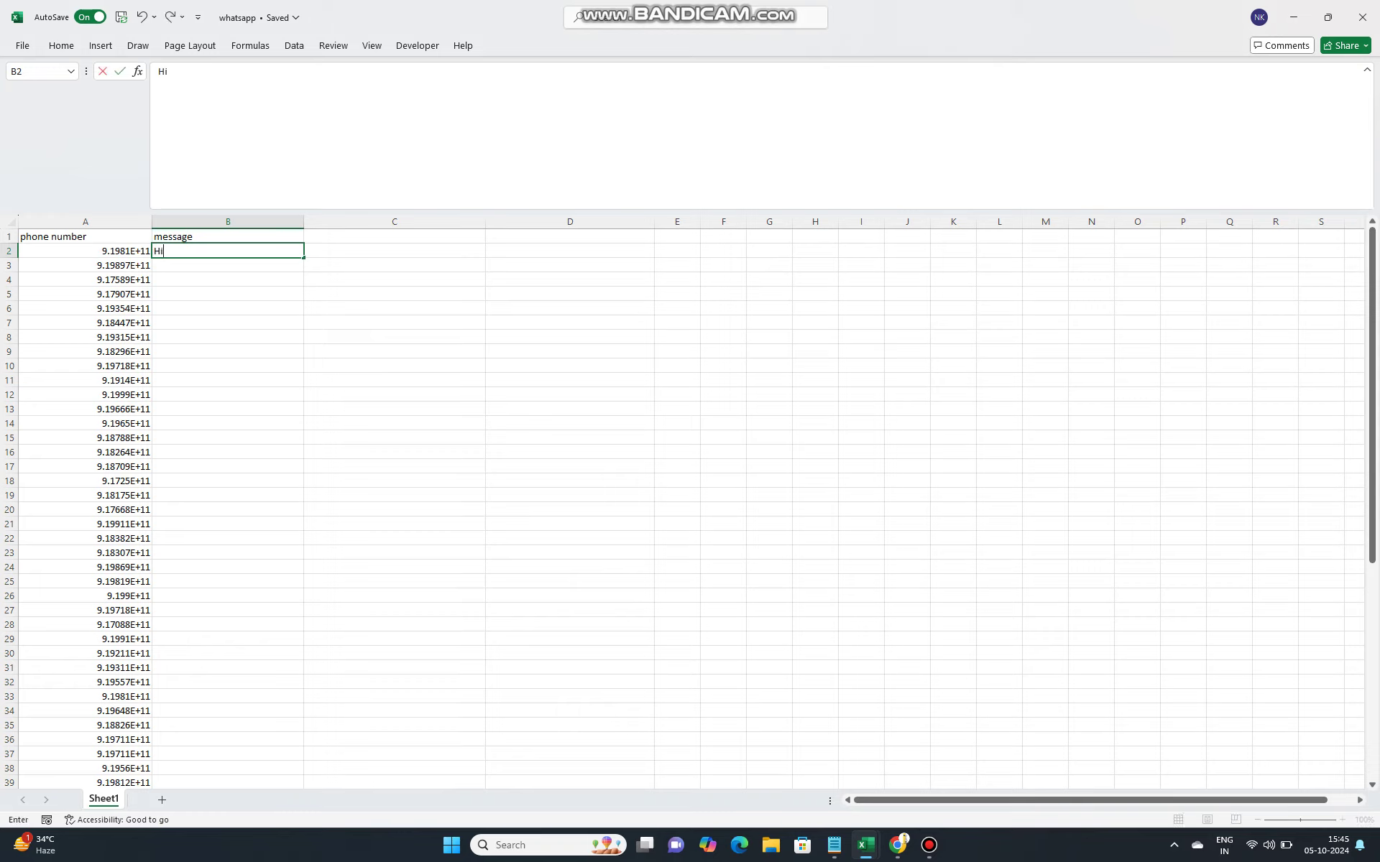
pyautogui.write(' Dera')
pyautogui.press('BackSpace')
pyautogui.press('BackSpace')
pyautogui.press('BackSpace')
pyautogui.write('Dear')
pyautogui.write('/')
pyautogui.press('BackSpace')
pyautogui.write('ma')
pyautogui.write('m Are u lo')
pyautogui.write('k')
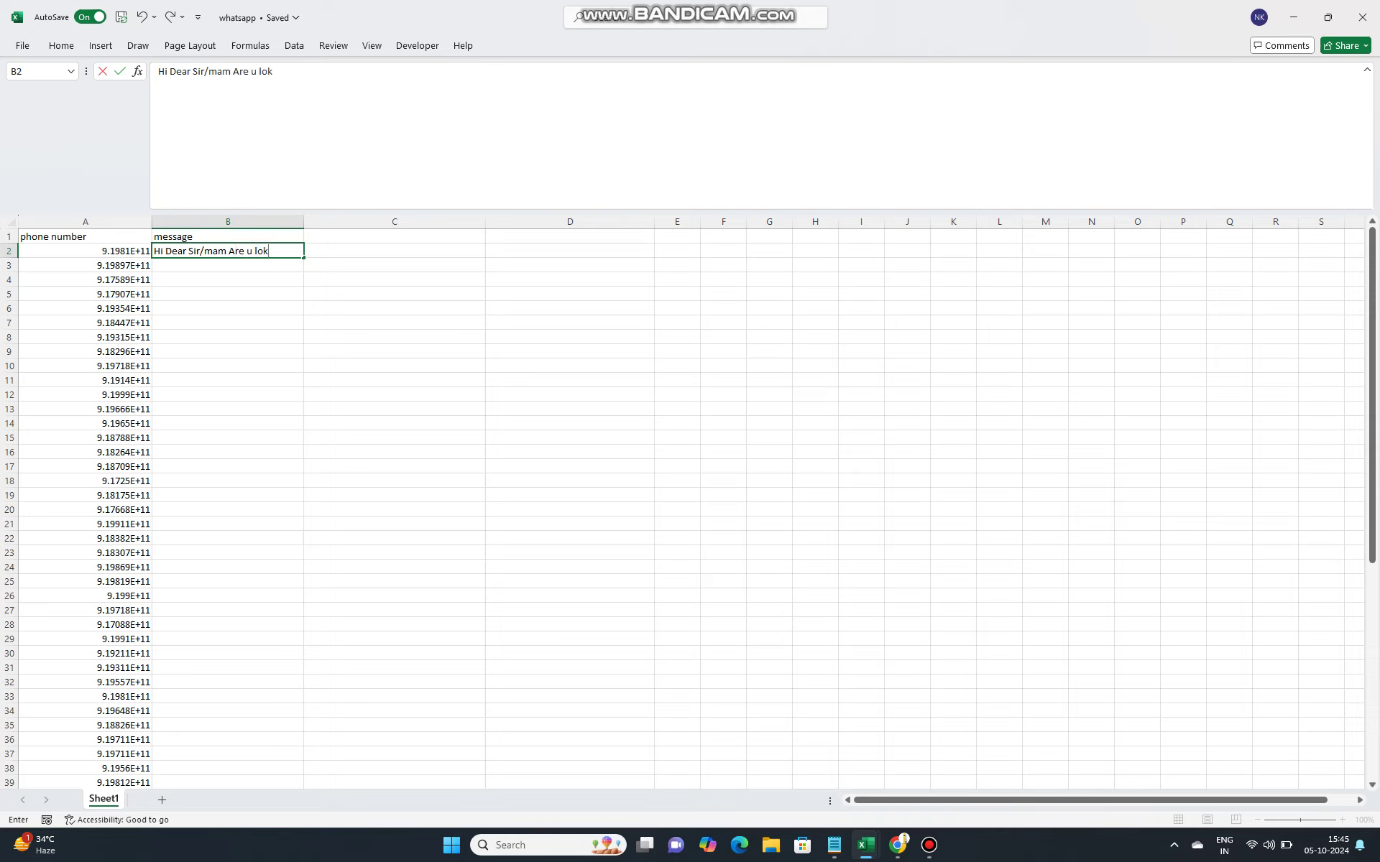
pyautogui.press('BackSpace')
pyautogui.write('oo')
pyautogui.write('king')
pyautogui.write(' In')
pyautogui.press('BackSpace')
pyautogui.write('Pl')
pyautogui.write('ot In')
pyautogui.write(' Noida f')
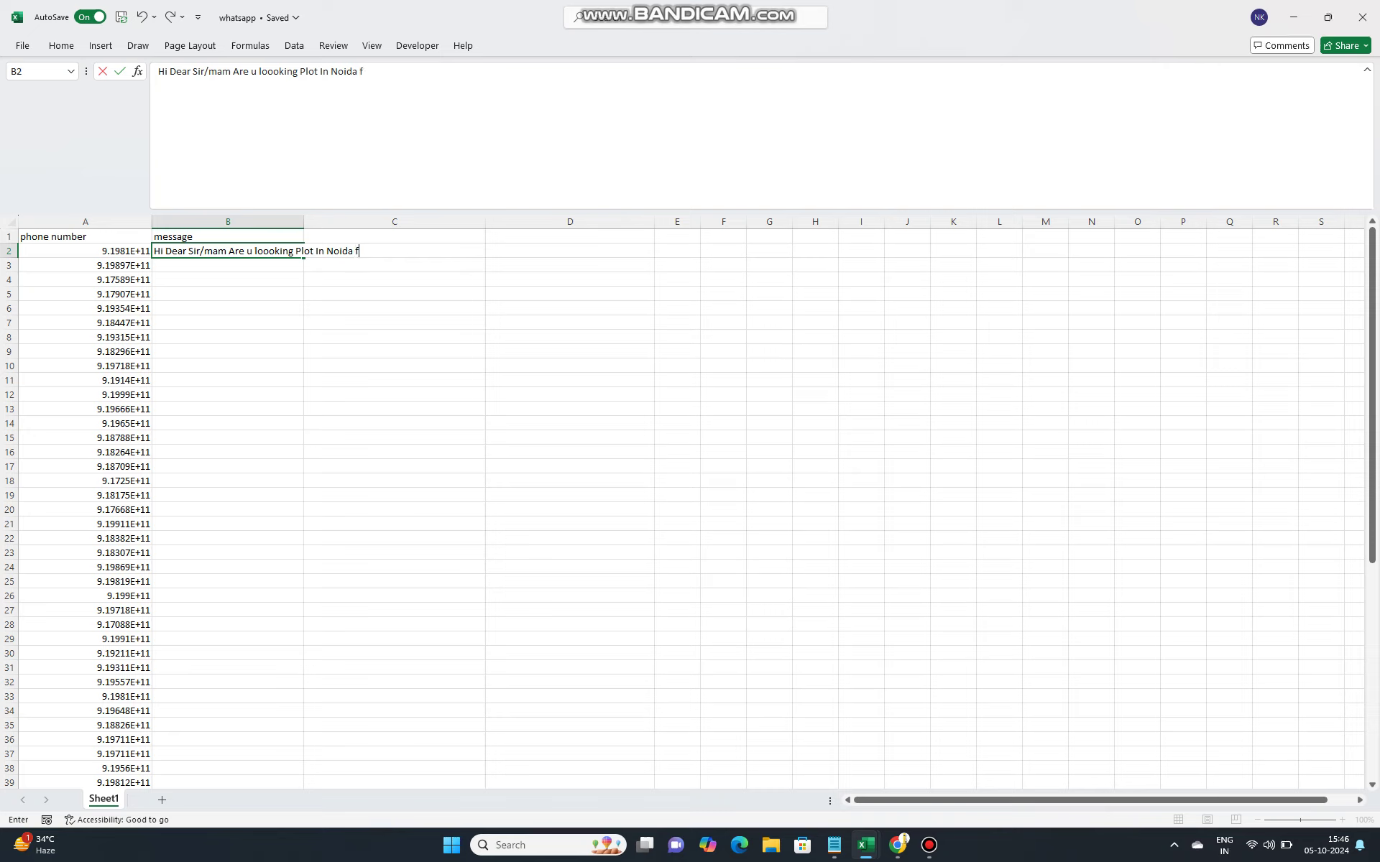
pyautogui.write('or i')
pyautogui.write('nvestment ')
pyautogui.write('Purpo')
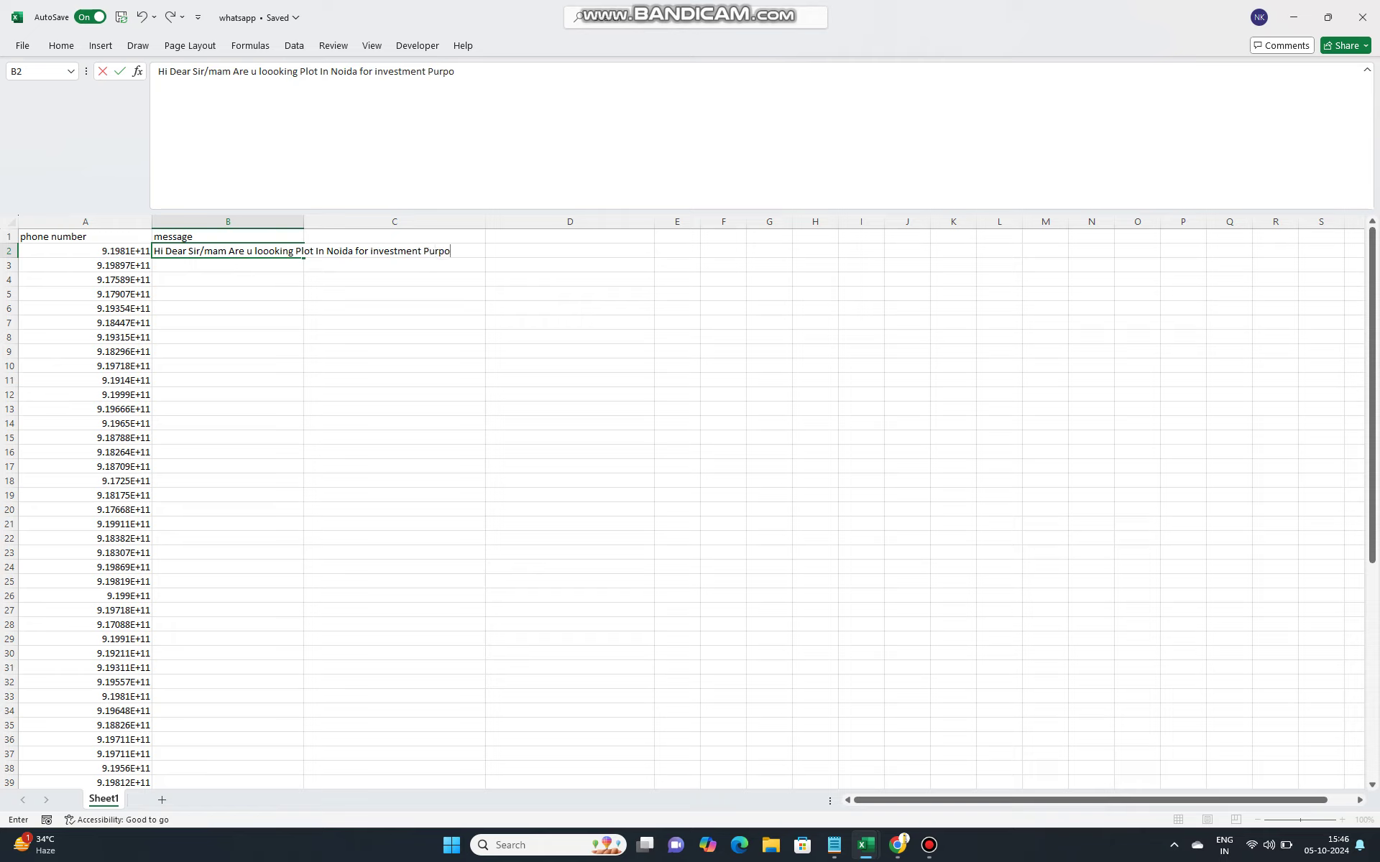
pyautogui.write('se th')
pyautogui.write('en rev')
pyautogui.write('ert Me')
# Commit the B2 message, widen column B, and fill the message down to B63.
pyautogui.click(394, 221)
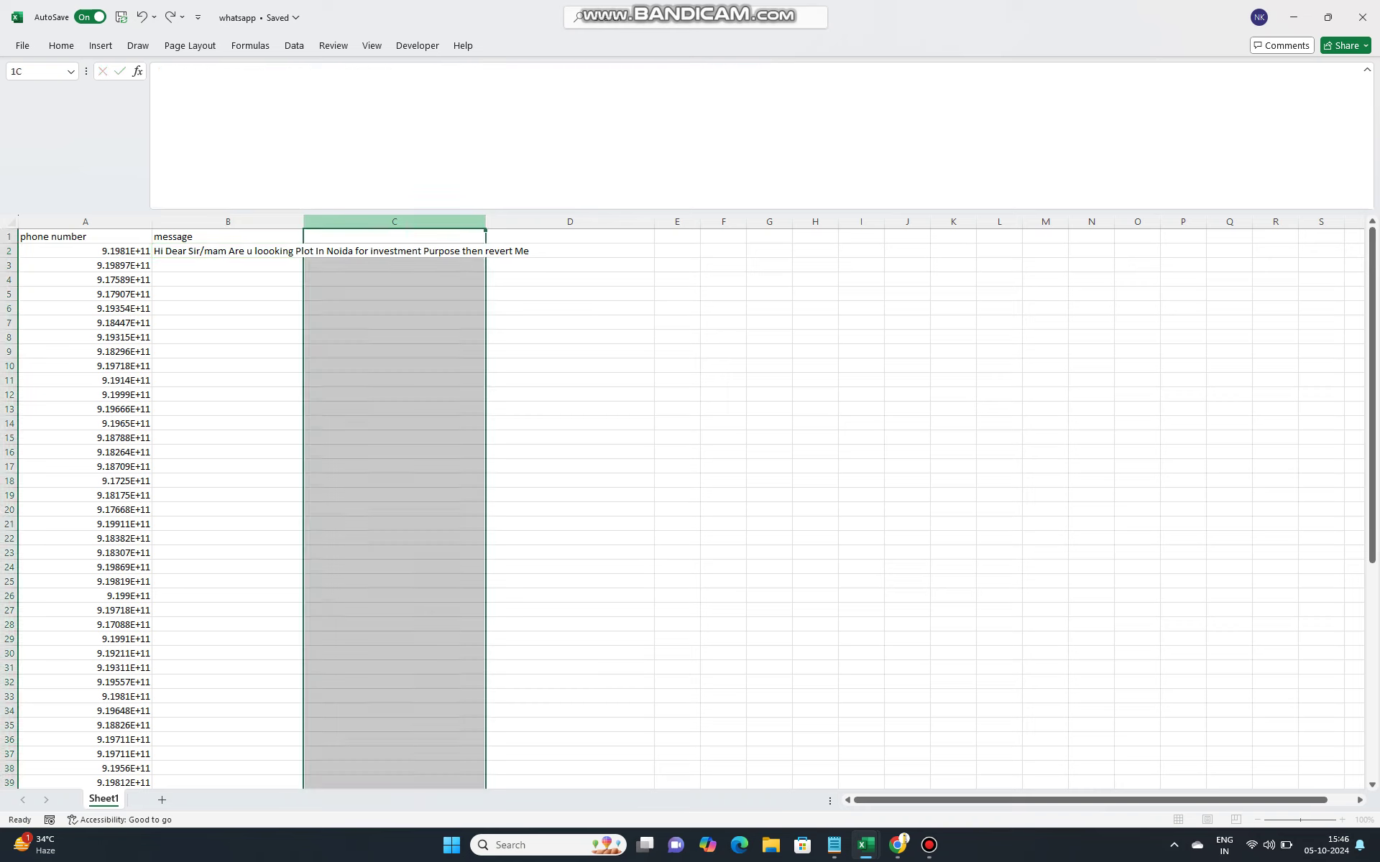
pyautogui.moveTo(303, 221); pyautogui.dragTo(531, 222)
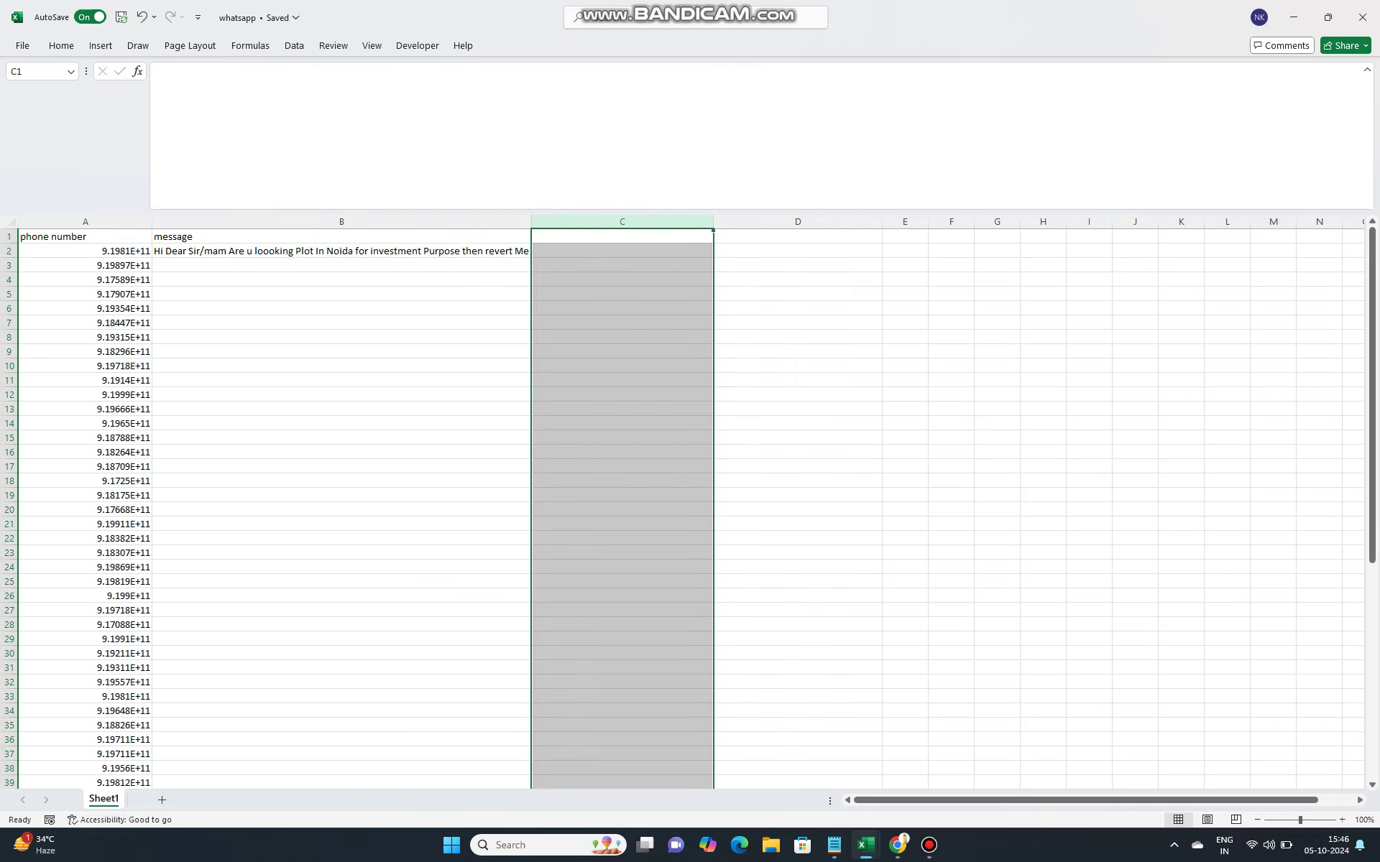
pyautogui.moveTo(341, 251); pyautogui.dragTo(622, 265)
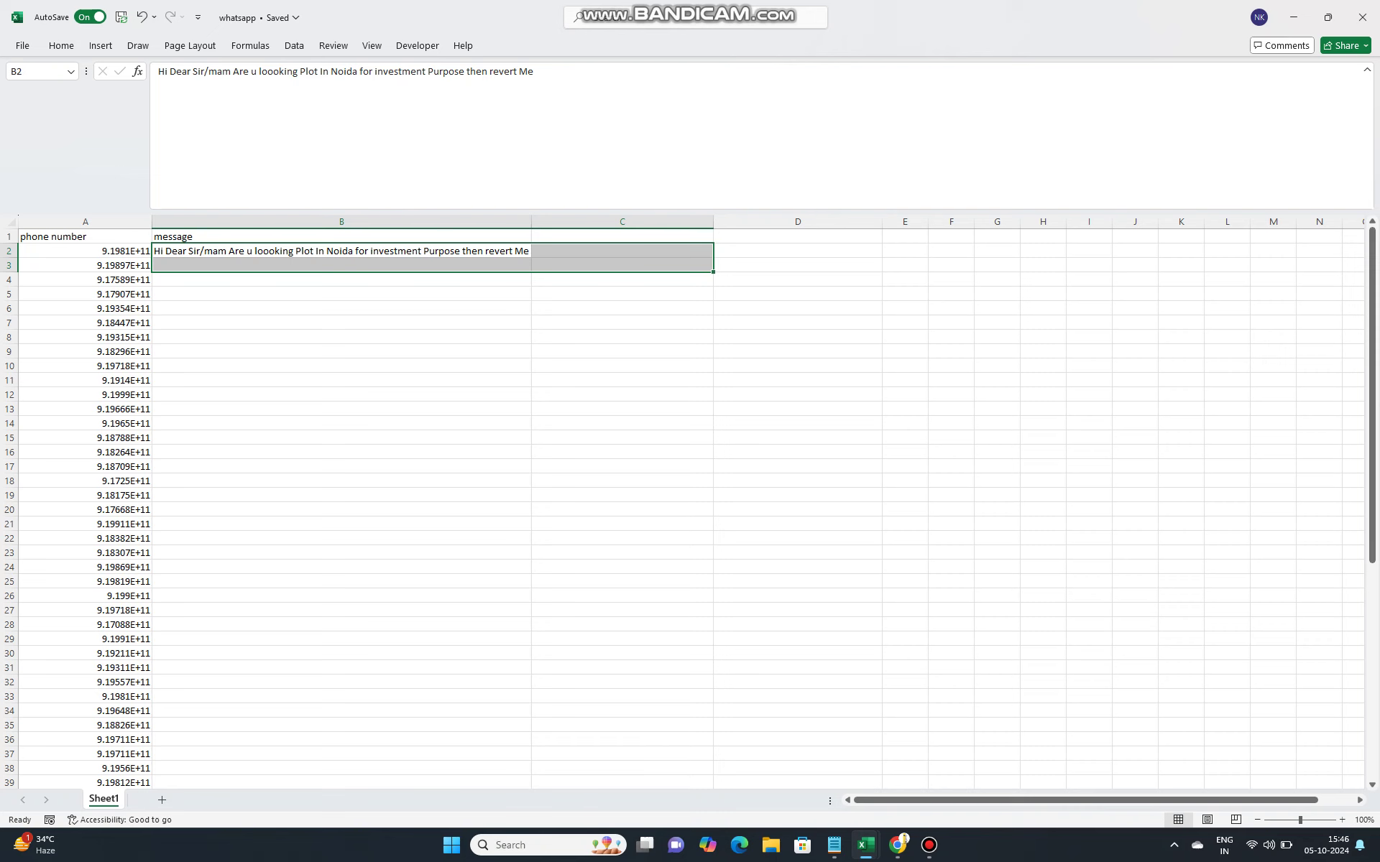
pyautogui.click(341, 250)
pyautogui.moveTo(531, 258); pyautogui.dragTo(531, 760)
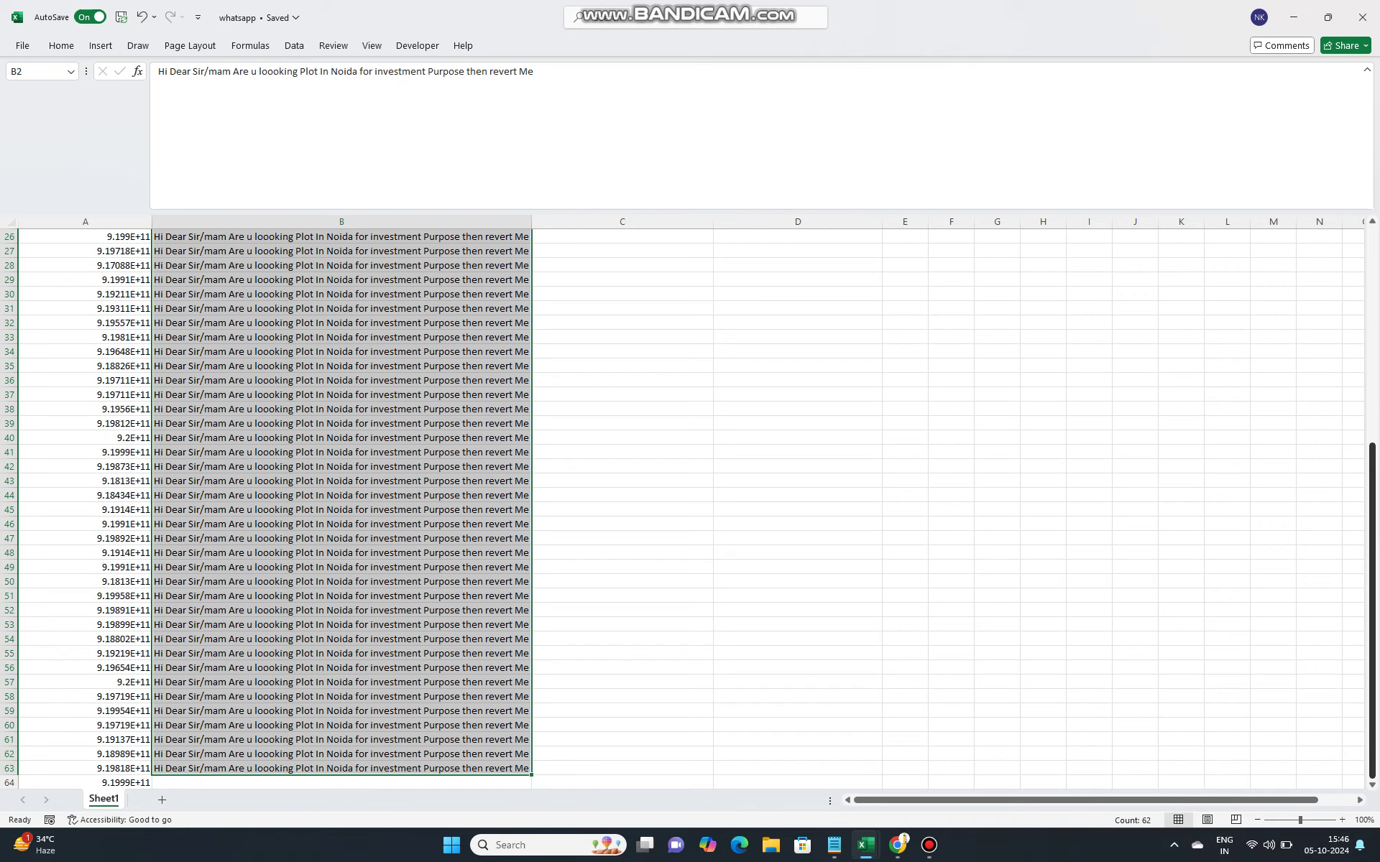
# Scroll back up and bring up the Developer ribbon.
pyautogui.moveTo(1371, 611); pyautogui.dragTo(1371, 395)
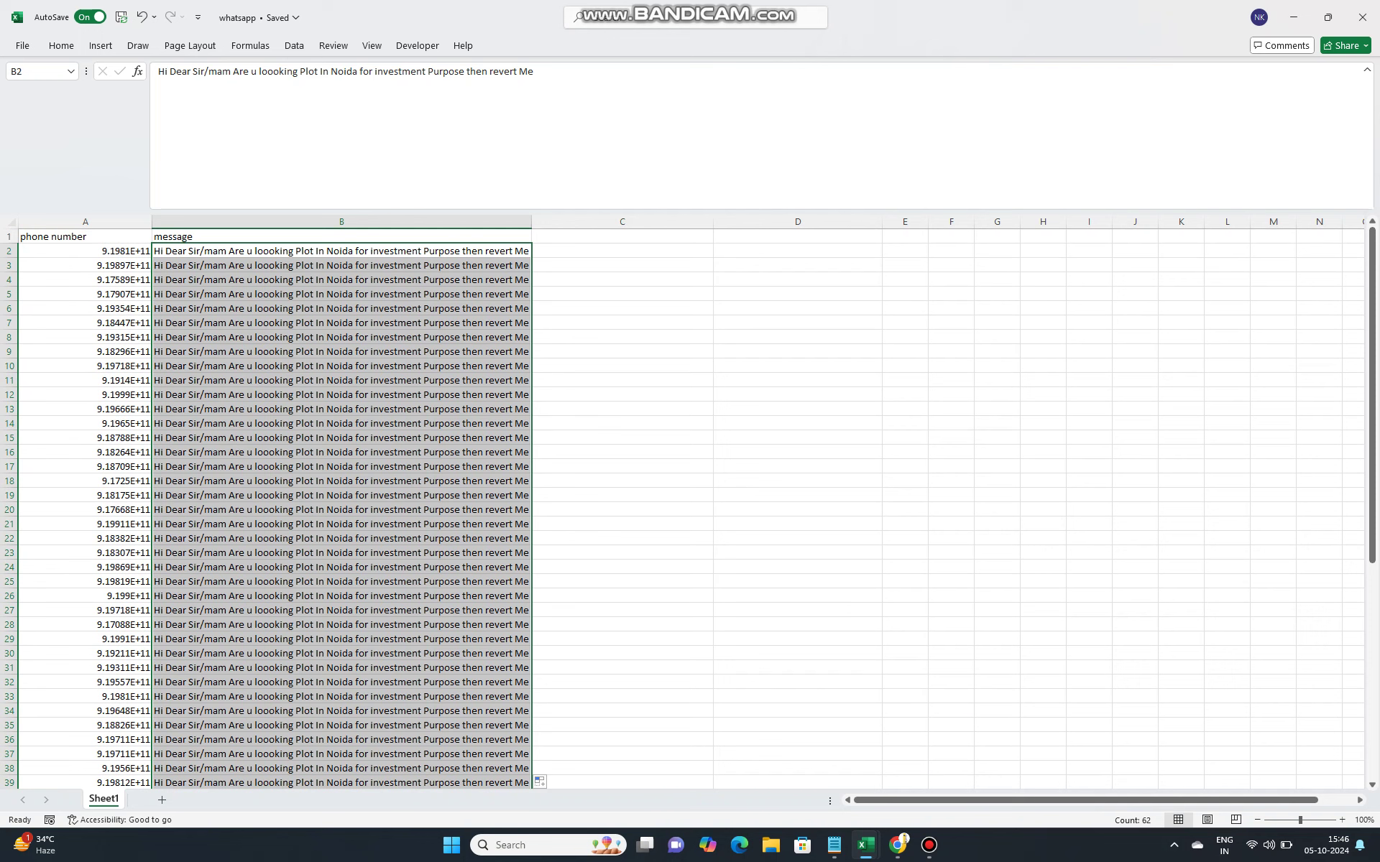
pyautogui.click(928, 845)
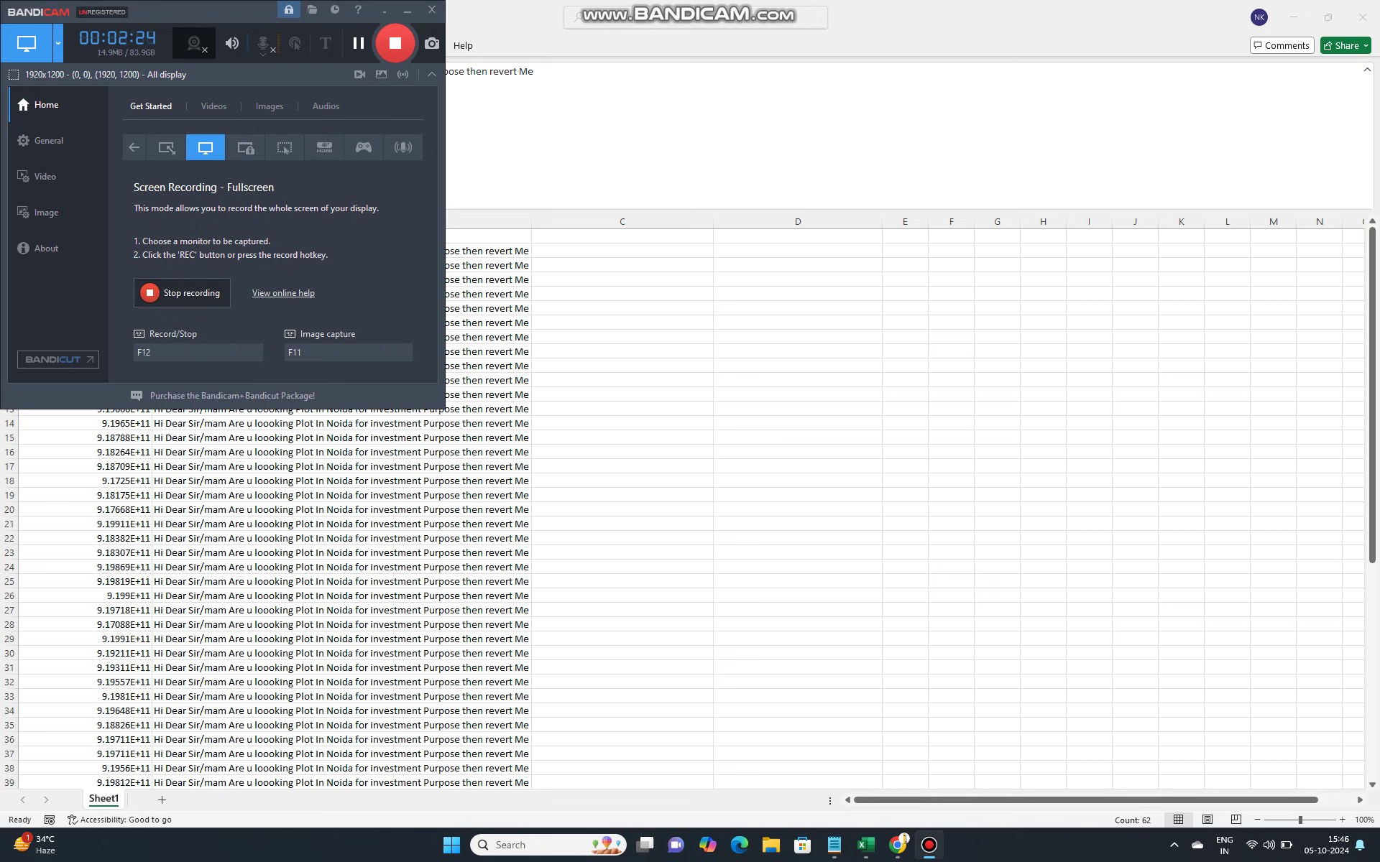
pyautogui.click(408, 10)
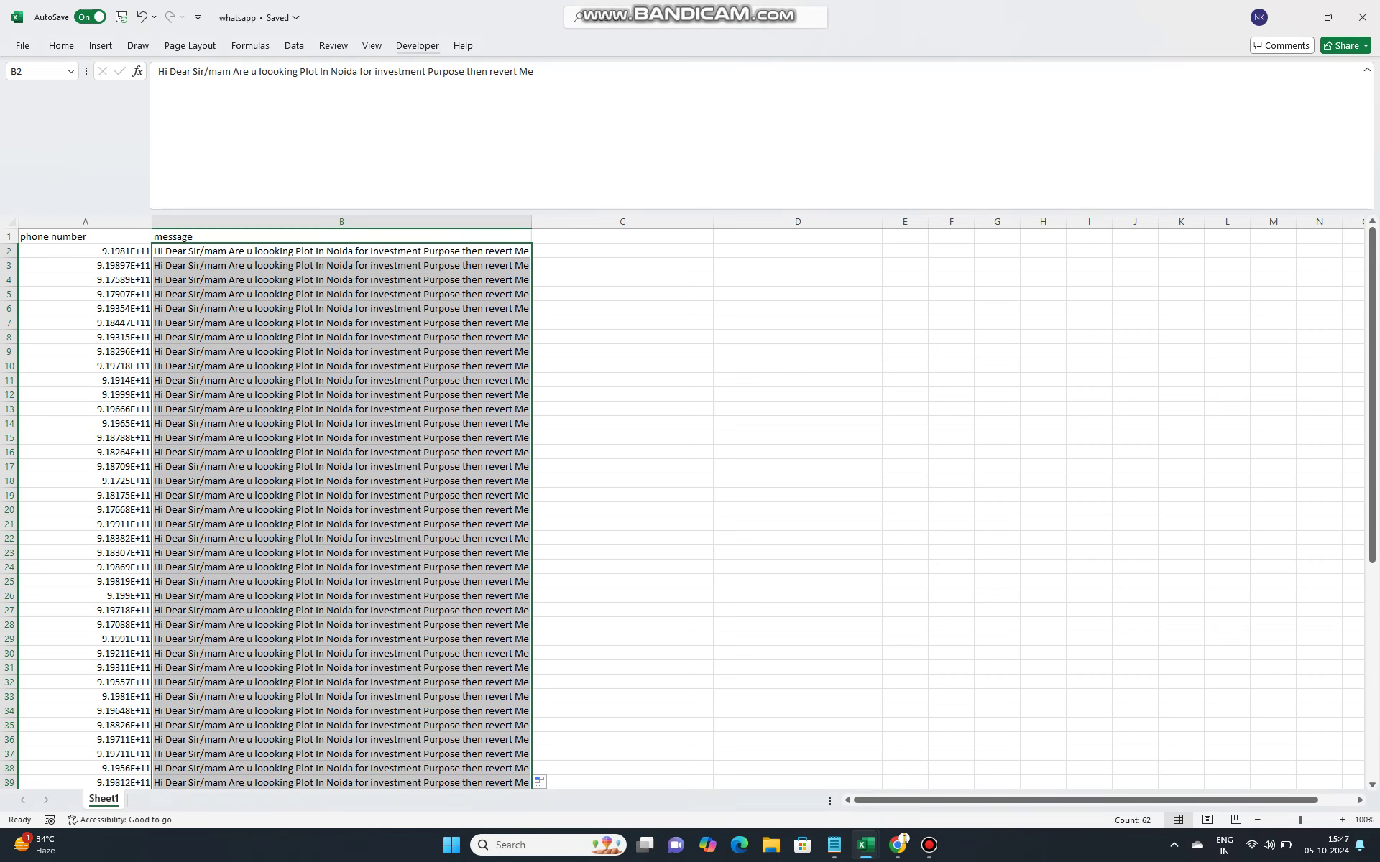
pyautogui.click(416, 46)
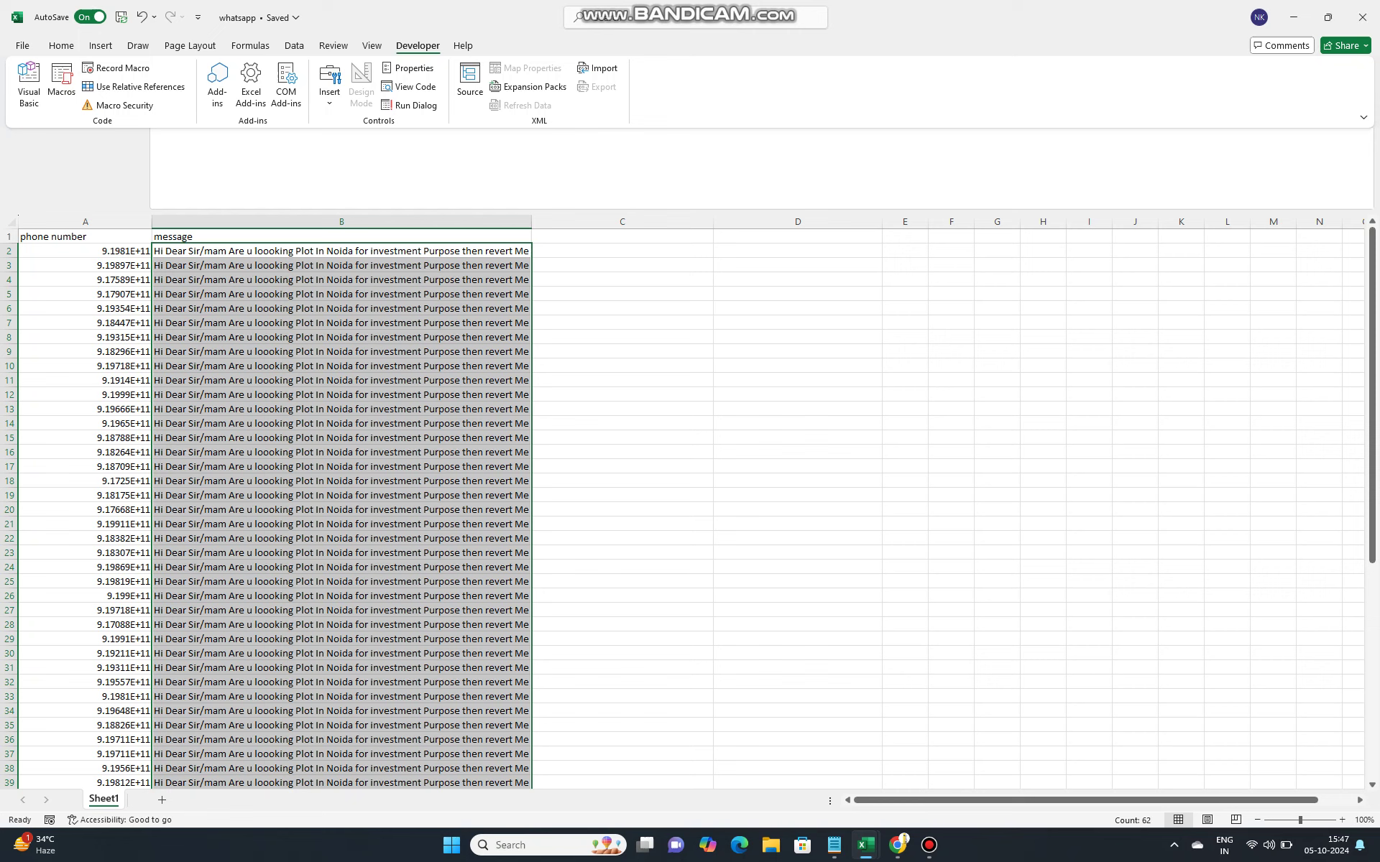
# Draw a Form Control button beside the data without assigning a macro, and shrink it.
pyautogui.click(329, 86)
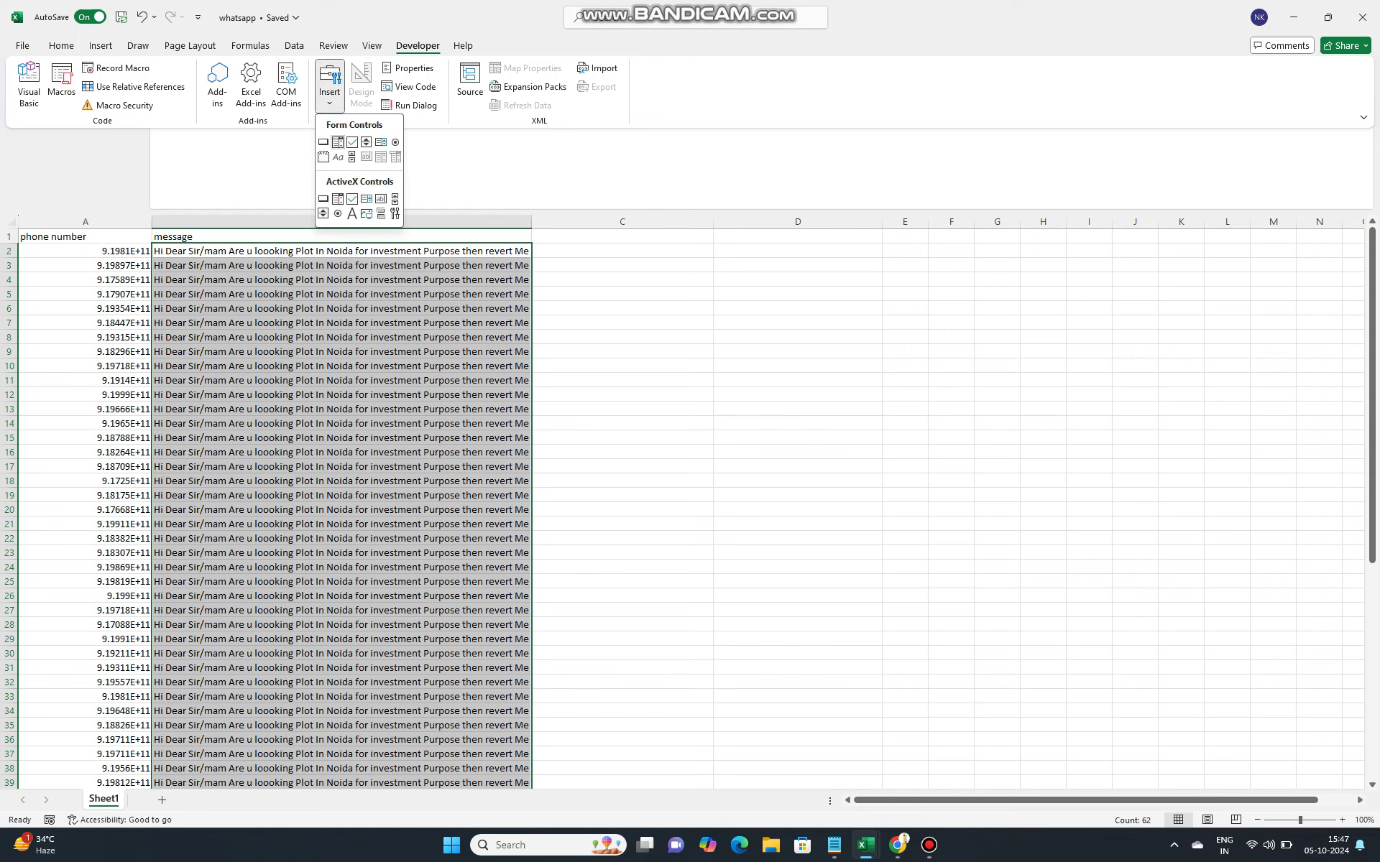
pyautogui.click(322, 143)
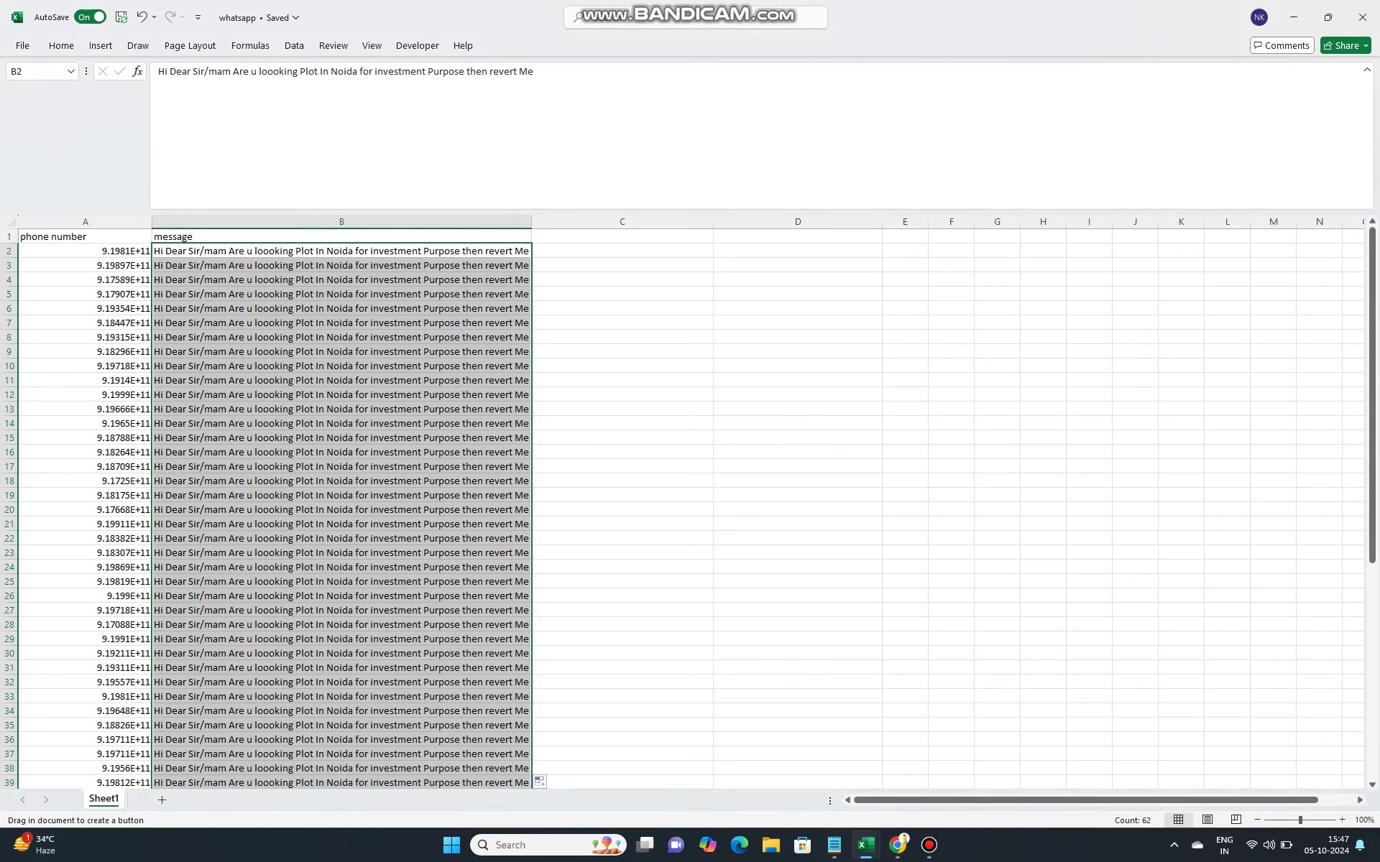
pyautogui.moveTo(750, 274); pyautogui.dragTo(1095, 528)
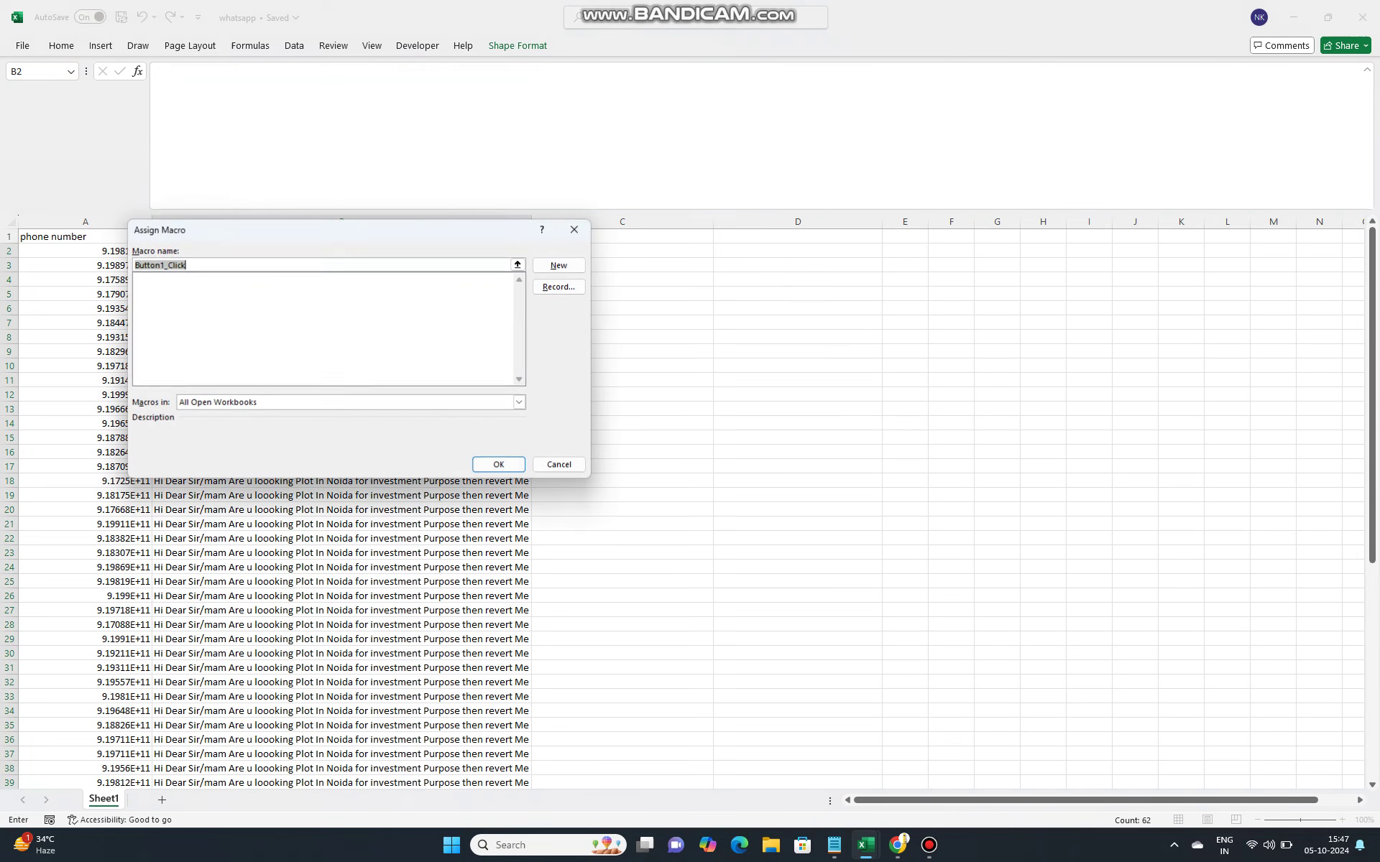
pyautogui.click(498, 464)
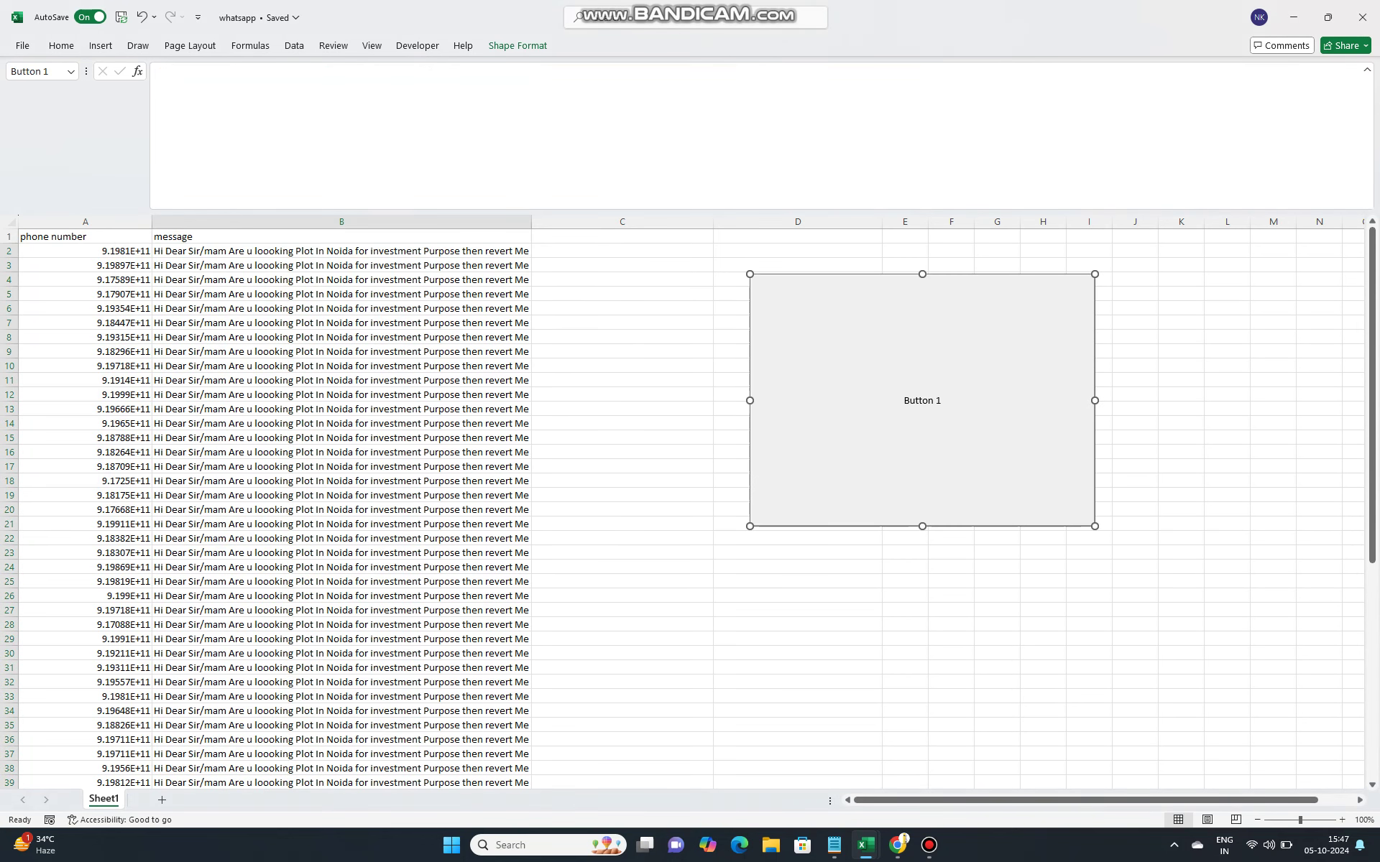
pyautogui.moveTo(1094, 525); pyautogui.dragTo(944, 316)
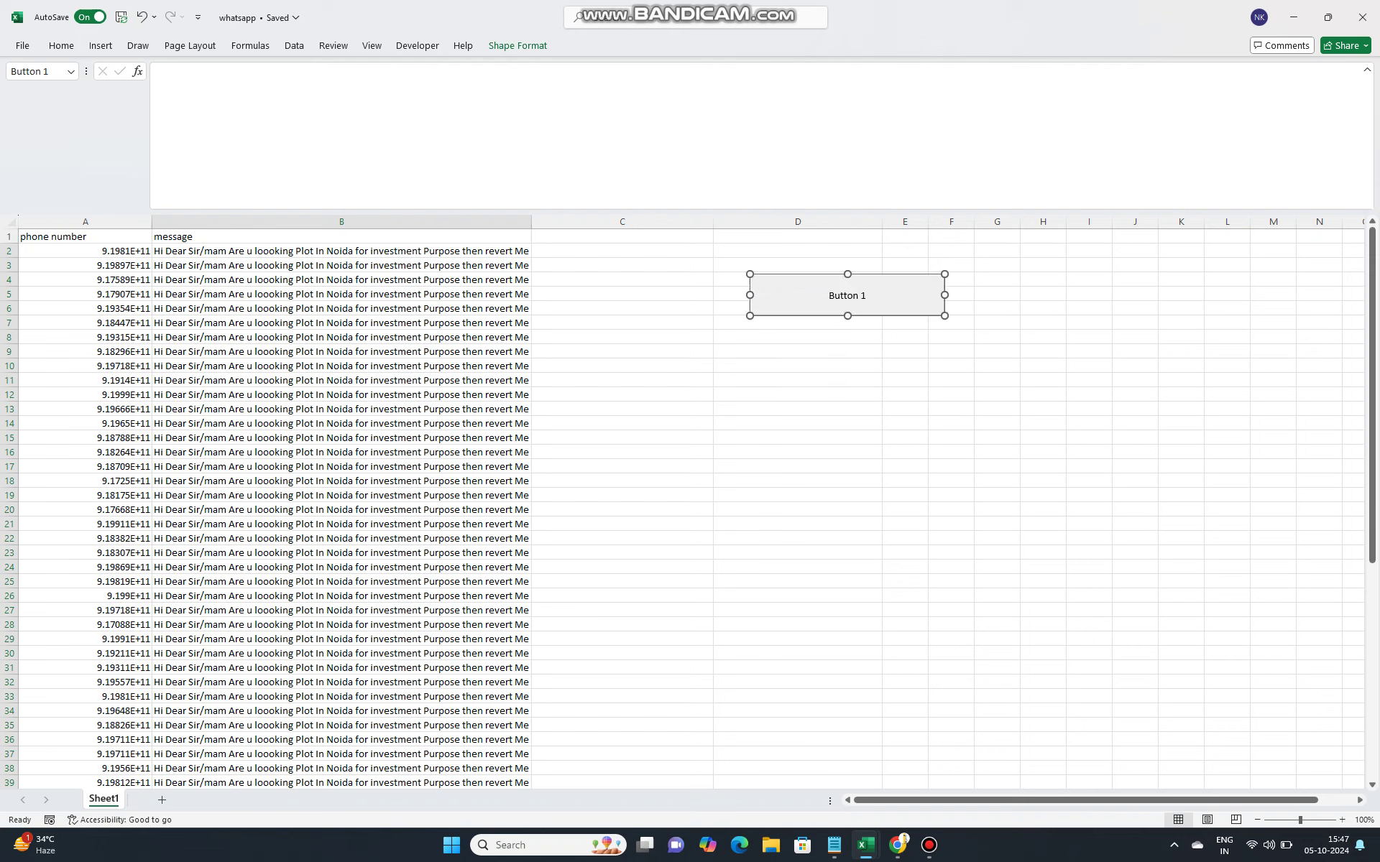
# Change the button label from 'Button 1' to 'Send Message'.
pyautogui.click(829, 296)
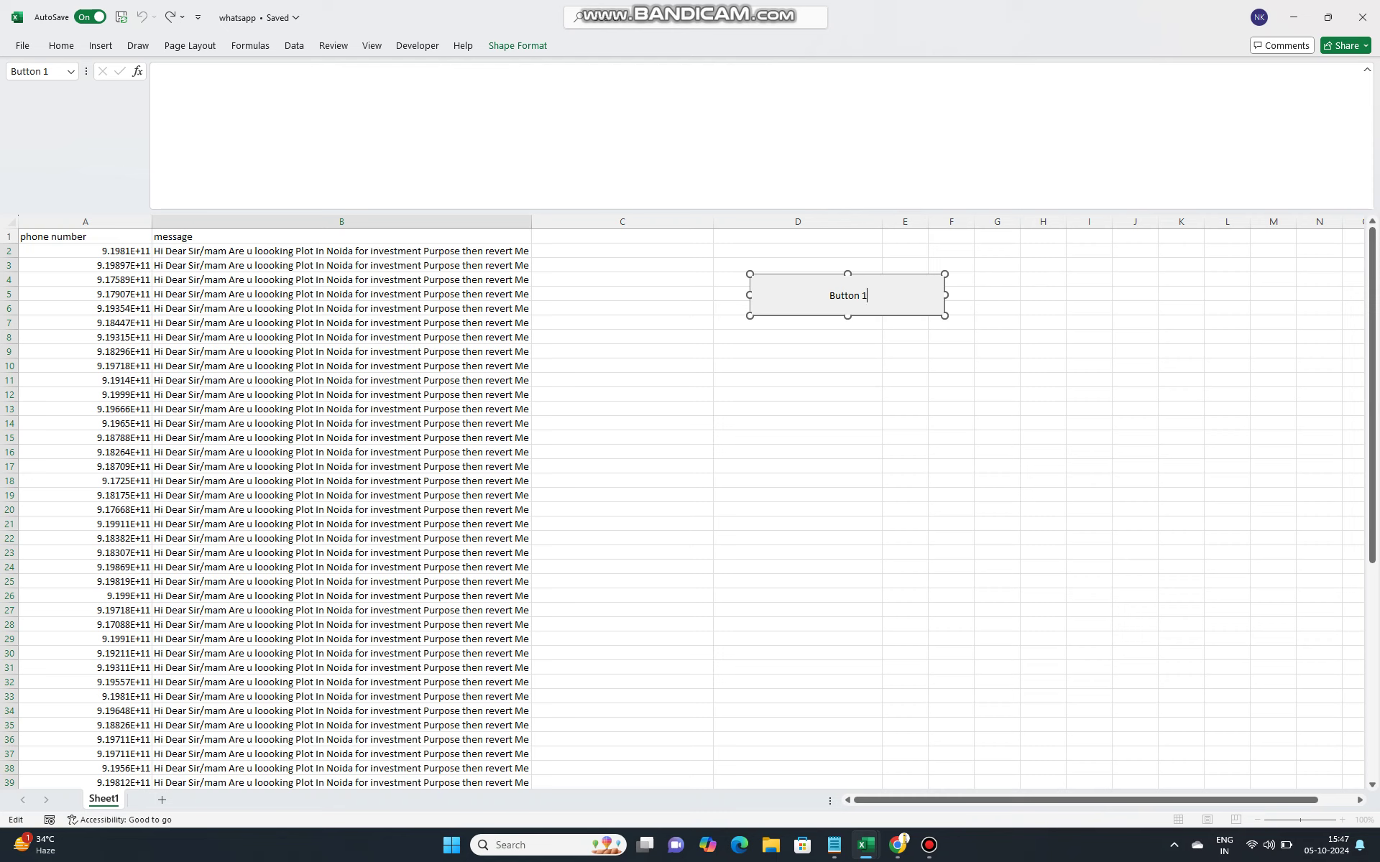
pyautogui.press('BackSpace')
pyautogui.press('BackSpace')
pyautogui.press('BackSpace')
pyautogui.press('BackSpace')
pyautogui.press('BackSpace')
pyautogui.write('Se')
pyautogui.write('nd Me')
pyautogui.write('ssage')
pyautogui.click(797, 380)
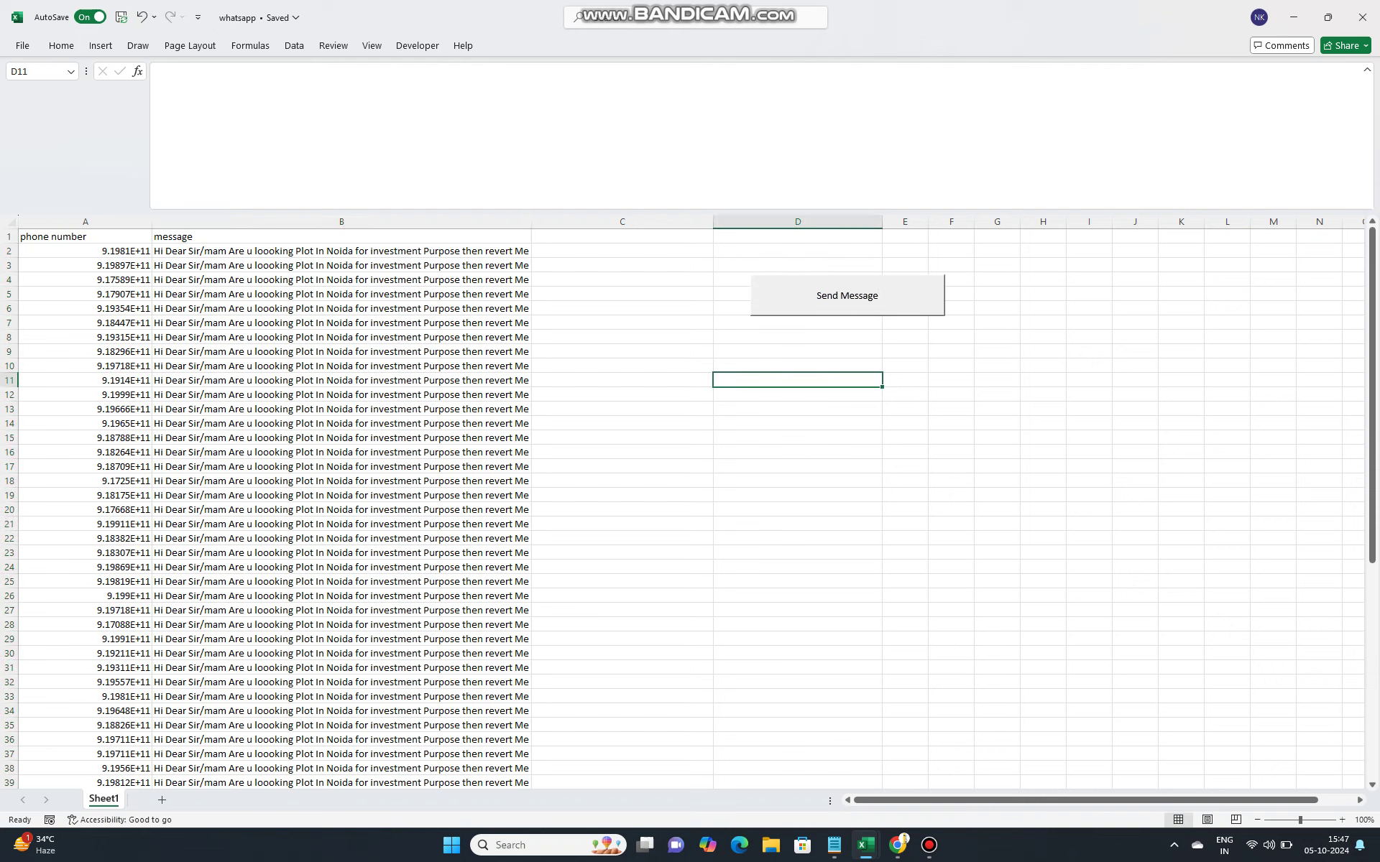
pyautogui.click(846, 295)
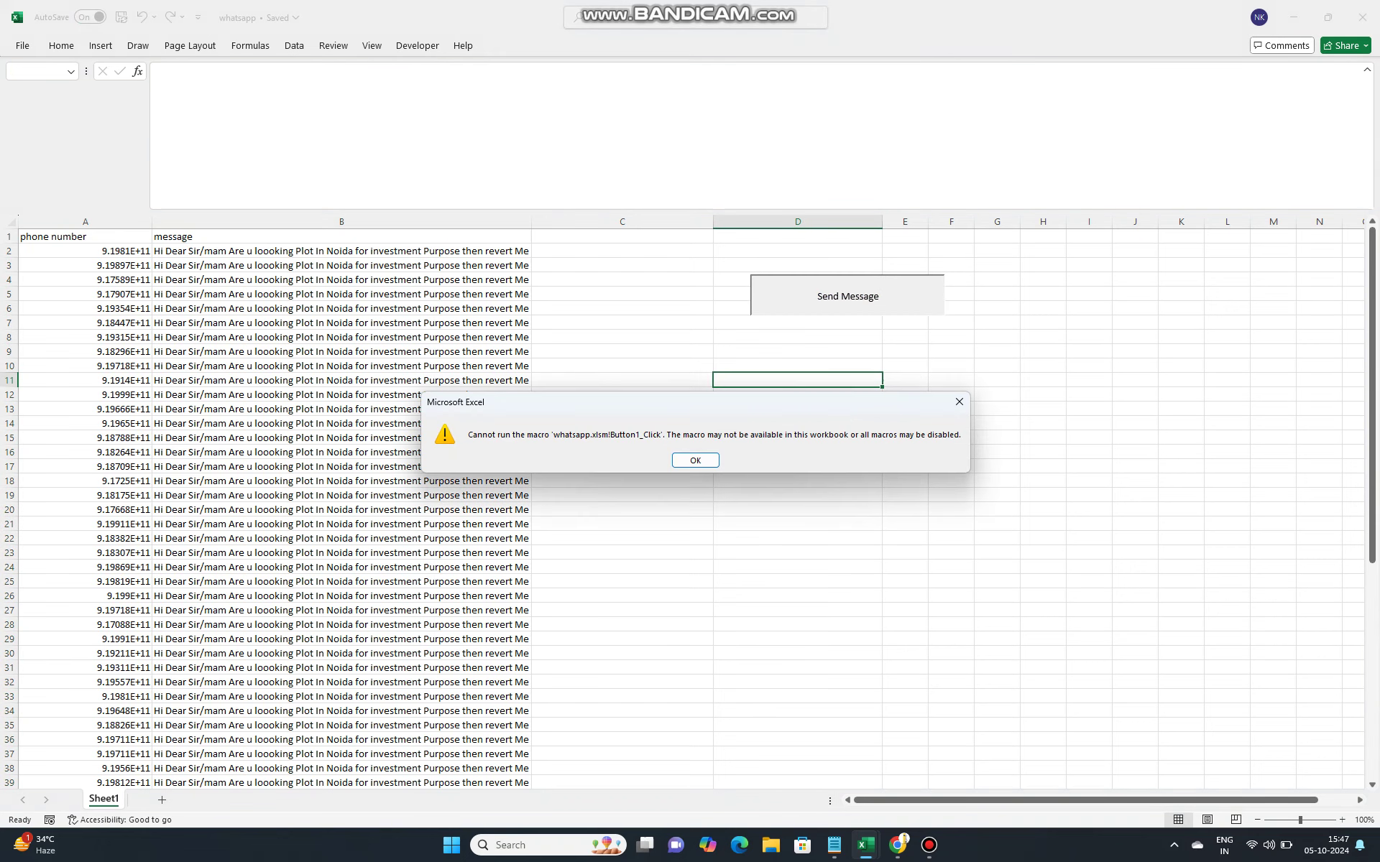
pyautogui.press('Return')
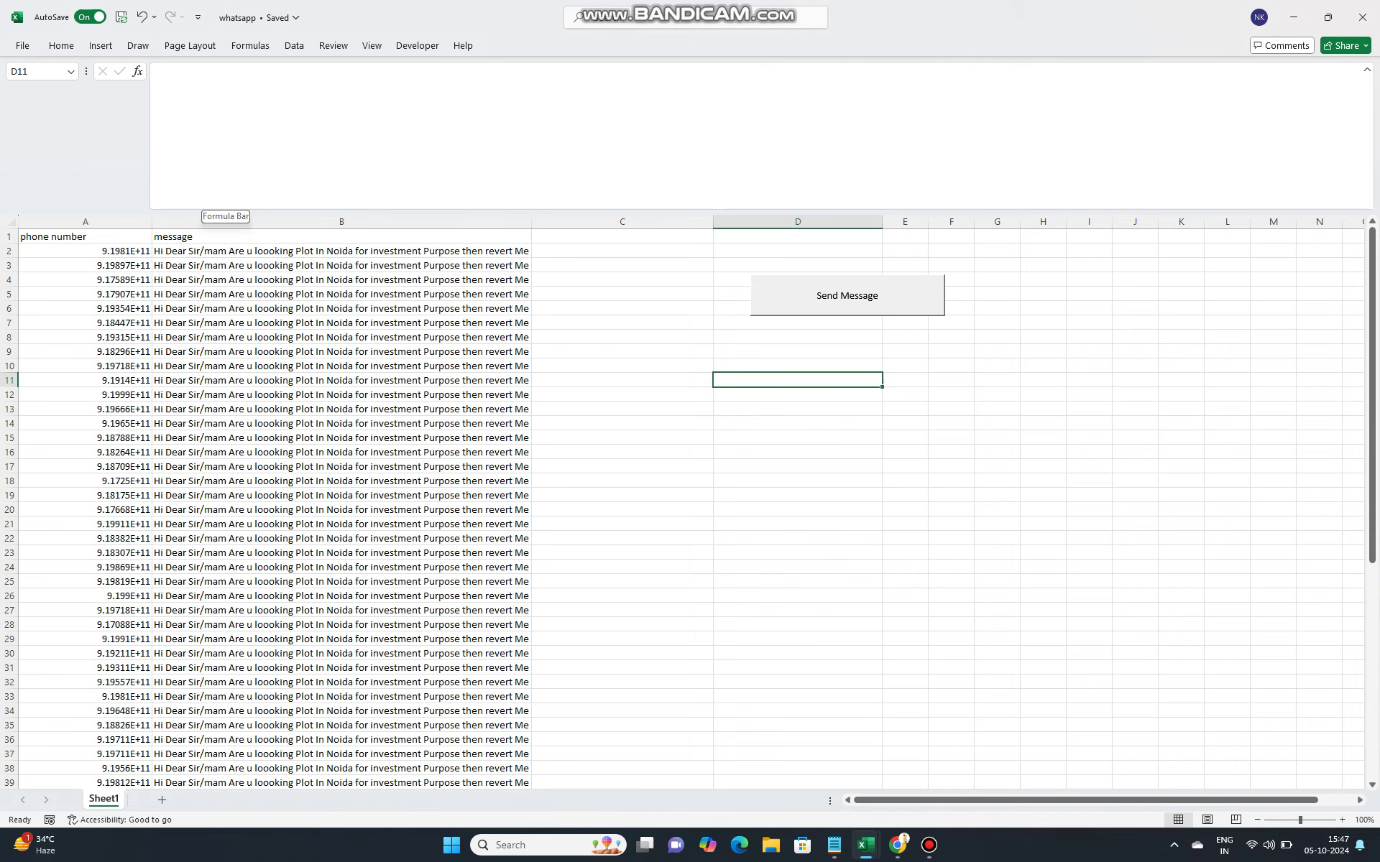
# Insert a new VBA module, paste the WhatsAppMsg macro into it, and return to Excel.
pyautogui.click(417, 46)
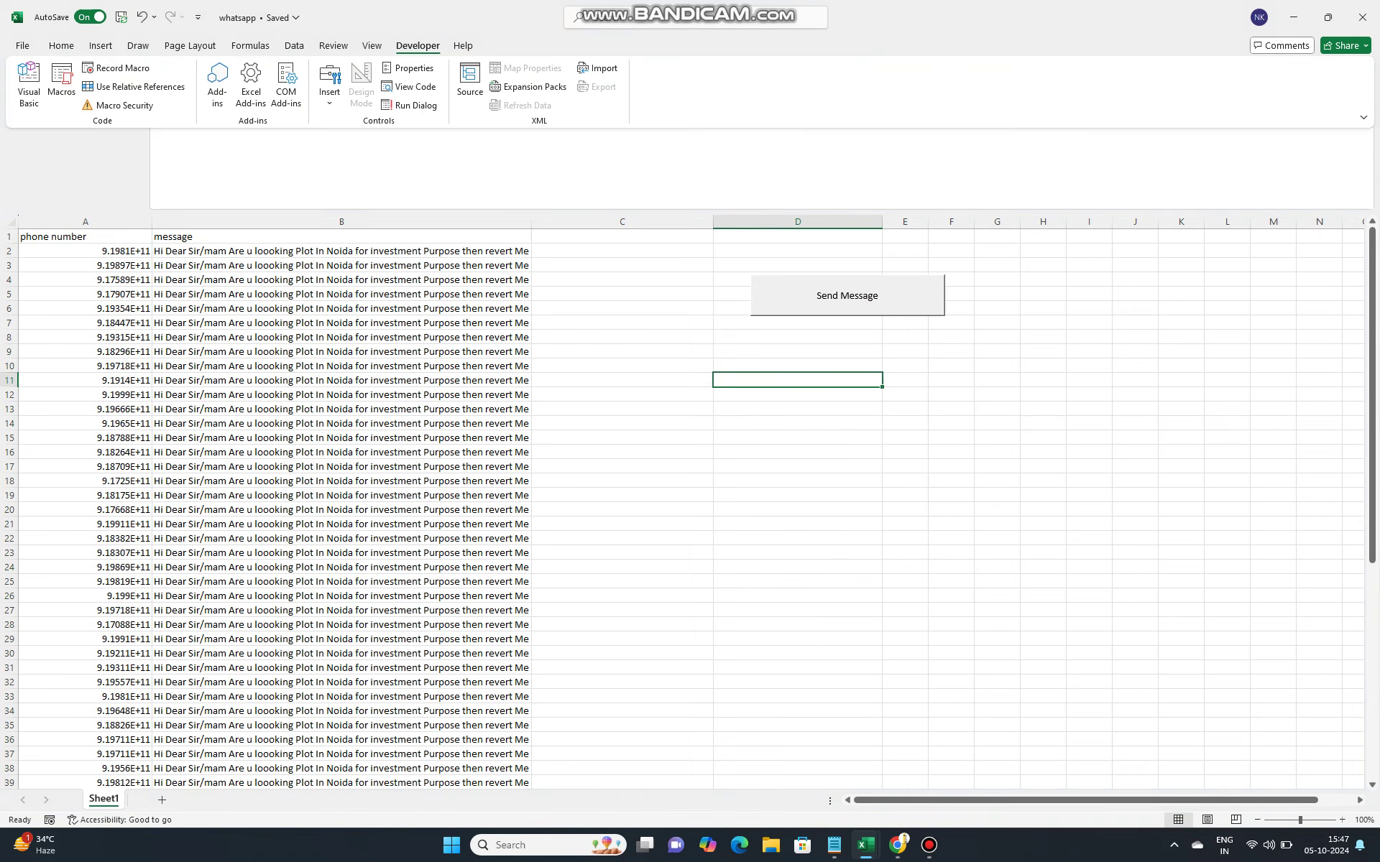
pyautogui.click(29, 86)
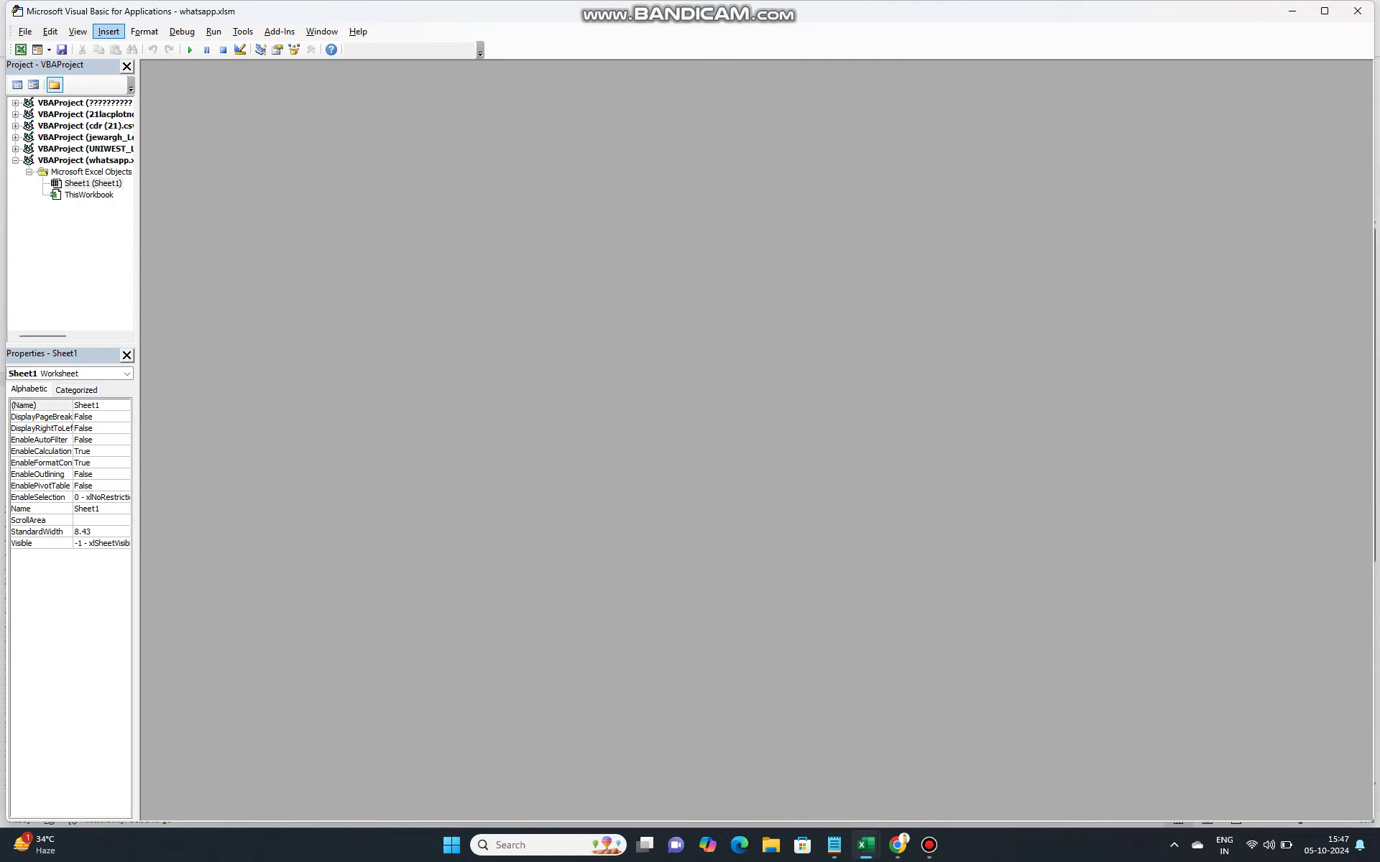
pyautogui.click(108, 30)
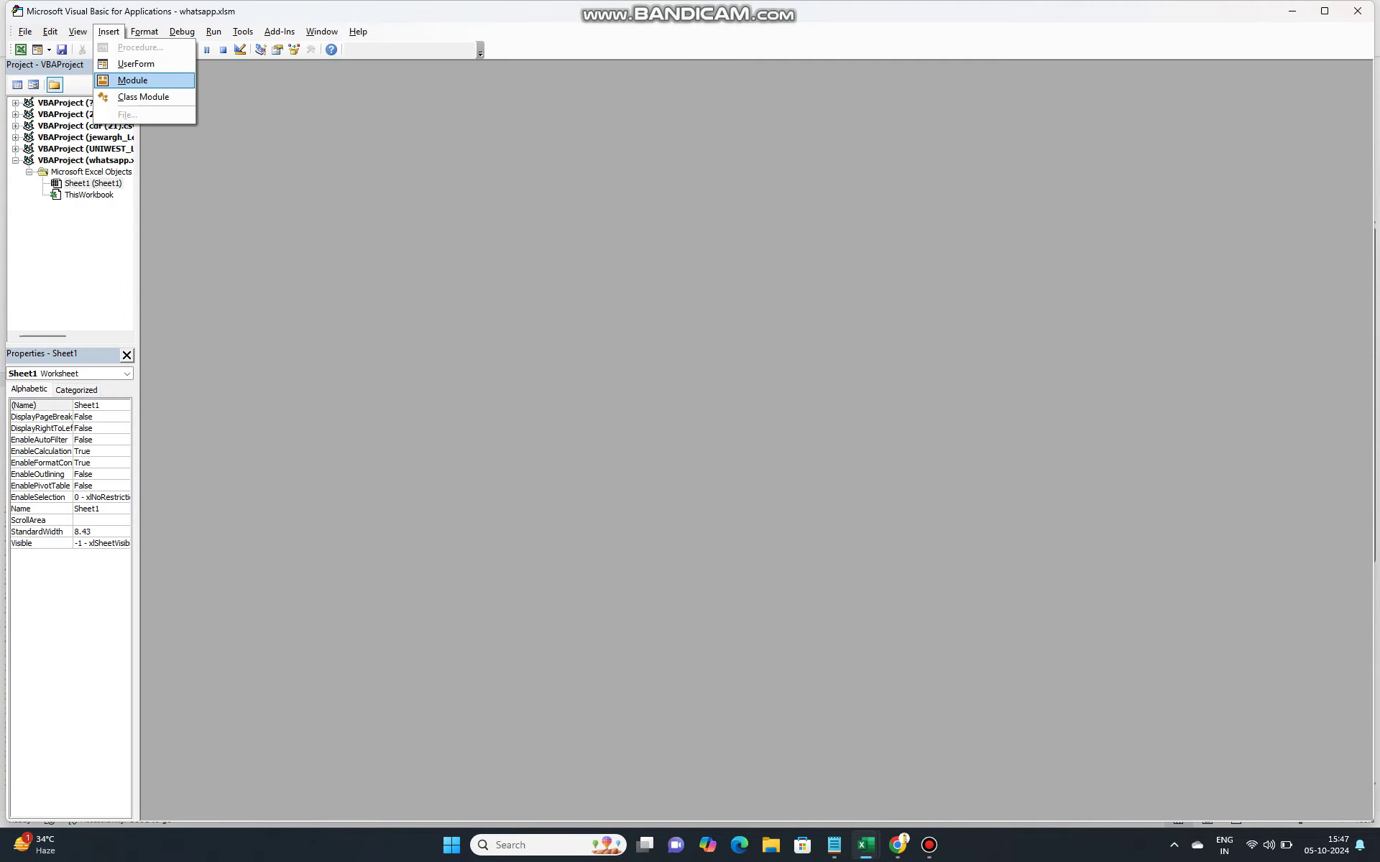
pyautogui.click(132, 80)
pyautogui.write('Sub WhatsAppMsg() Dim LastRow As Long Dim i As Integer Dim strip As String Dim strPhoneNumber As String Dim strmessage As String Dim strPostData As String Dim IE As Object  LastRow = Range("A" & Rows.Count).End(xlUp).Row For i = 2 To LastRow  strPhoneNumber = Sheets("Data").Cells(i, 1).Value strmessage = Sheets("Data").Cells(i, 2).Value  \'IE.navigate "whatsapp://send?phone=phone_number&text=your_message"  strPostData = "whatsapp://send?phone=" & strPhoneNumber & "&text=" & strmessage Set IE = CreateObject("InternetExplorer.Application")  IE.navigate strPostData Application.Wait Now() + TimeSerial(0, 0, 5) SendKeys "~" SendKeys "~" Next i End Sub')
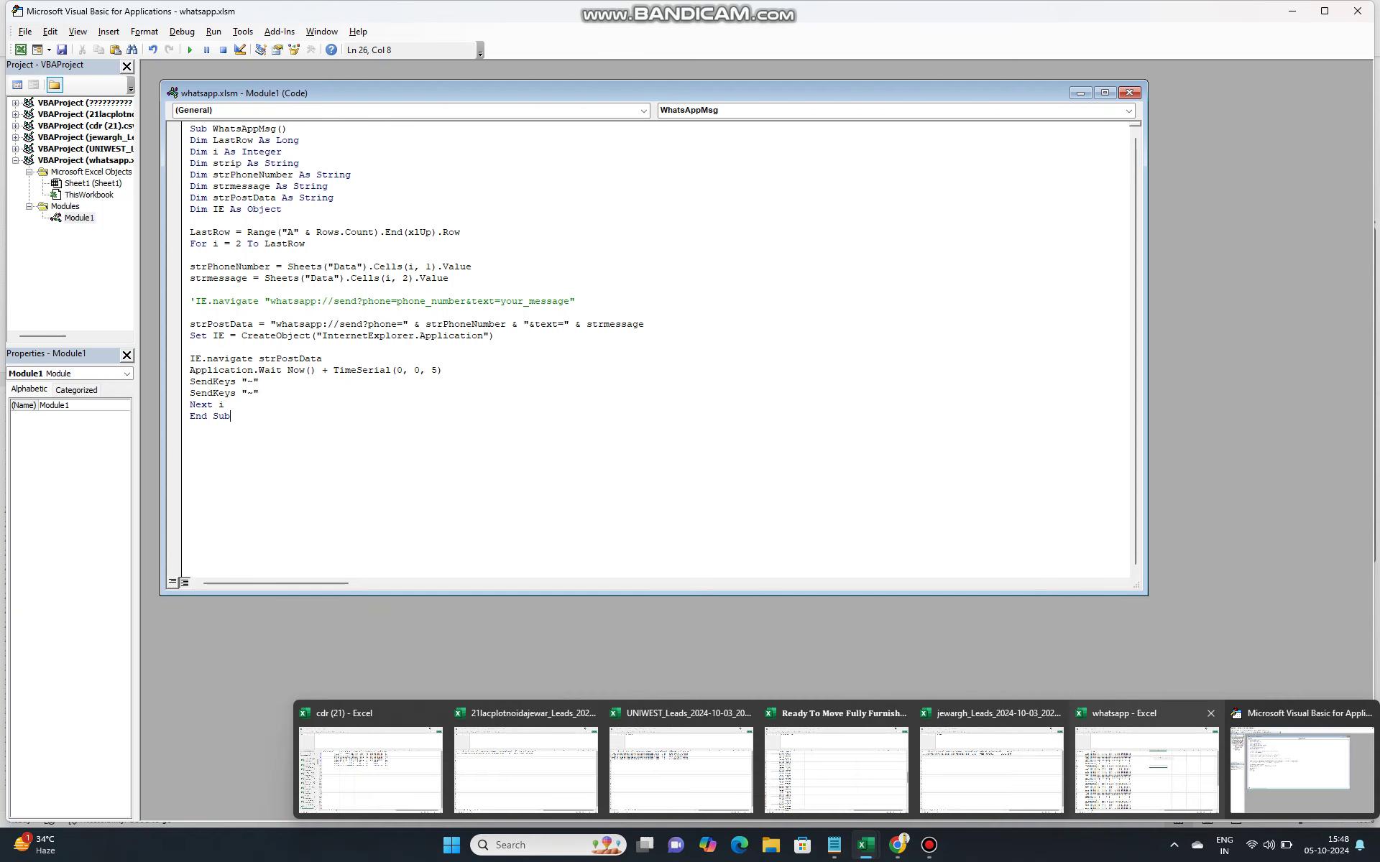
pyautogui.click(1146, 768)
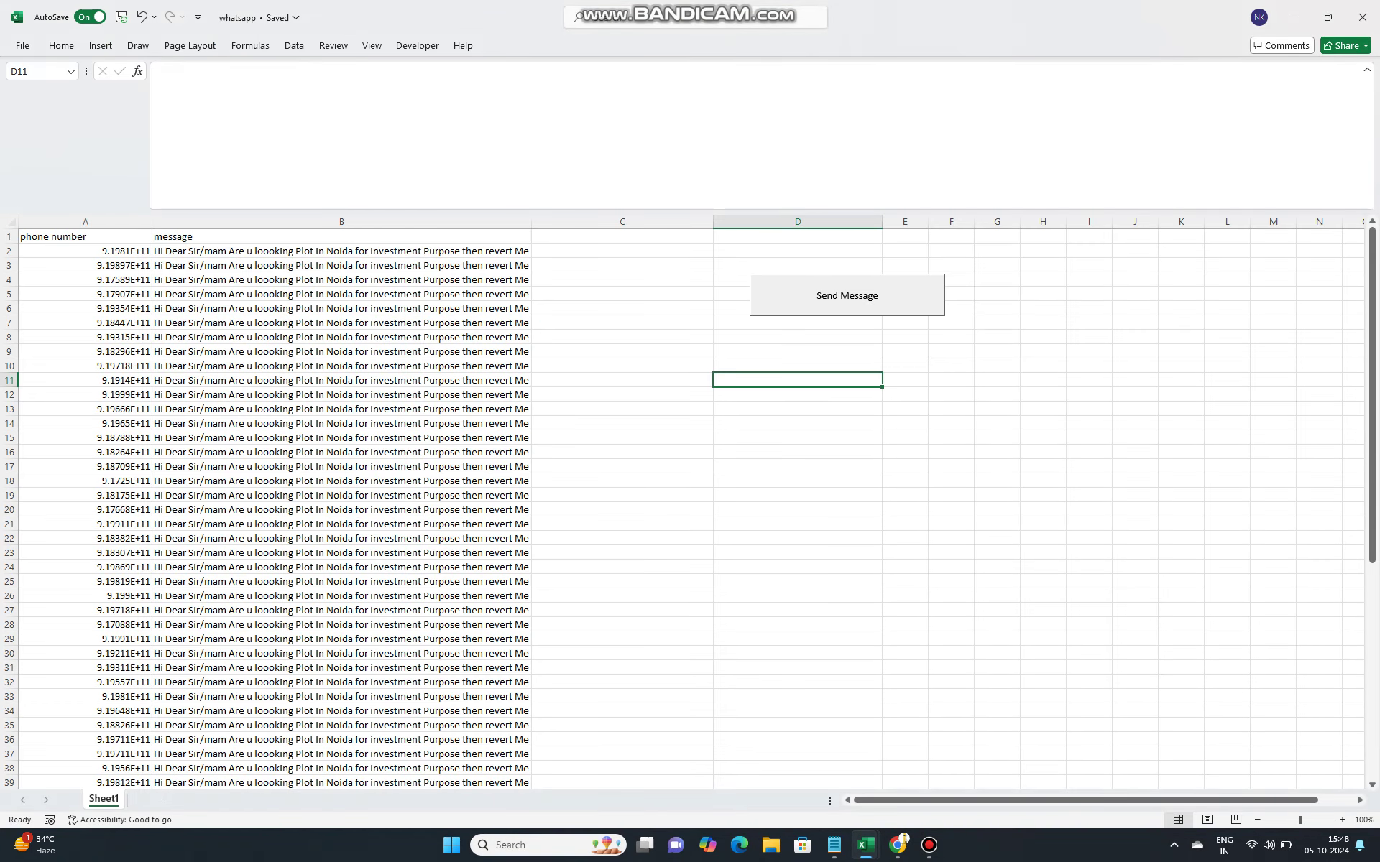
# Rename Sheet1 to 'Data', then go back to the macro code in the VBA editor.
pyautogui.rightClick(104, 798)
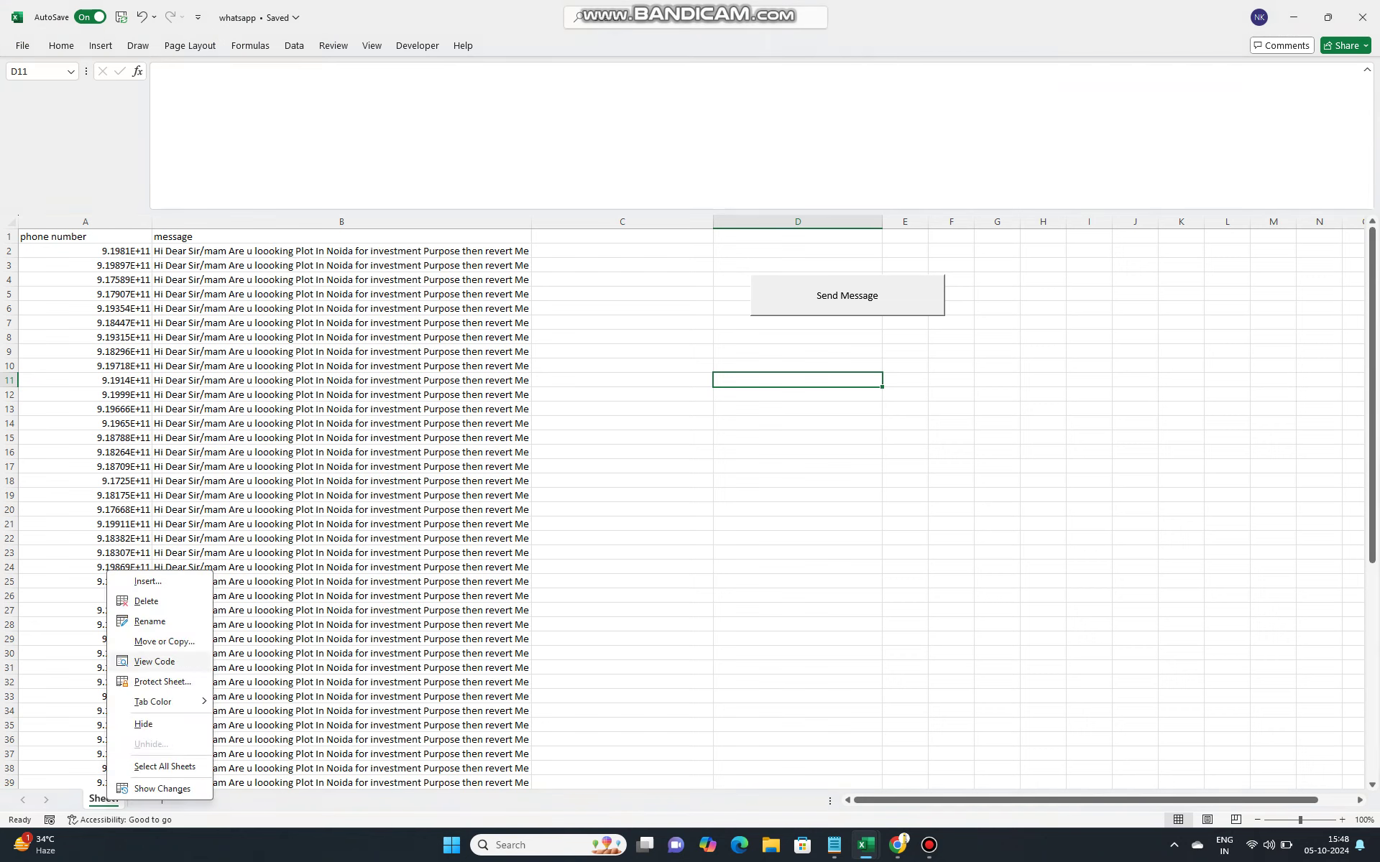
pyautogui.click(150, 620)
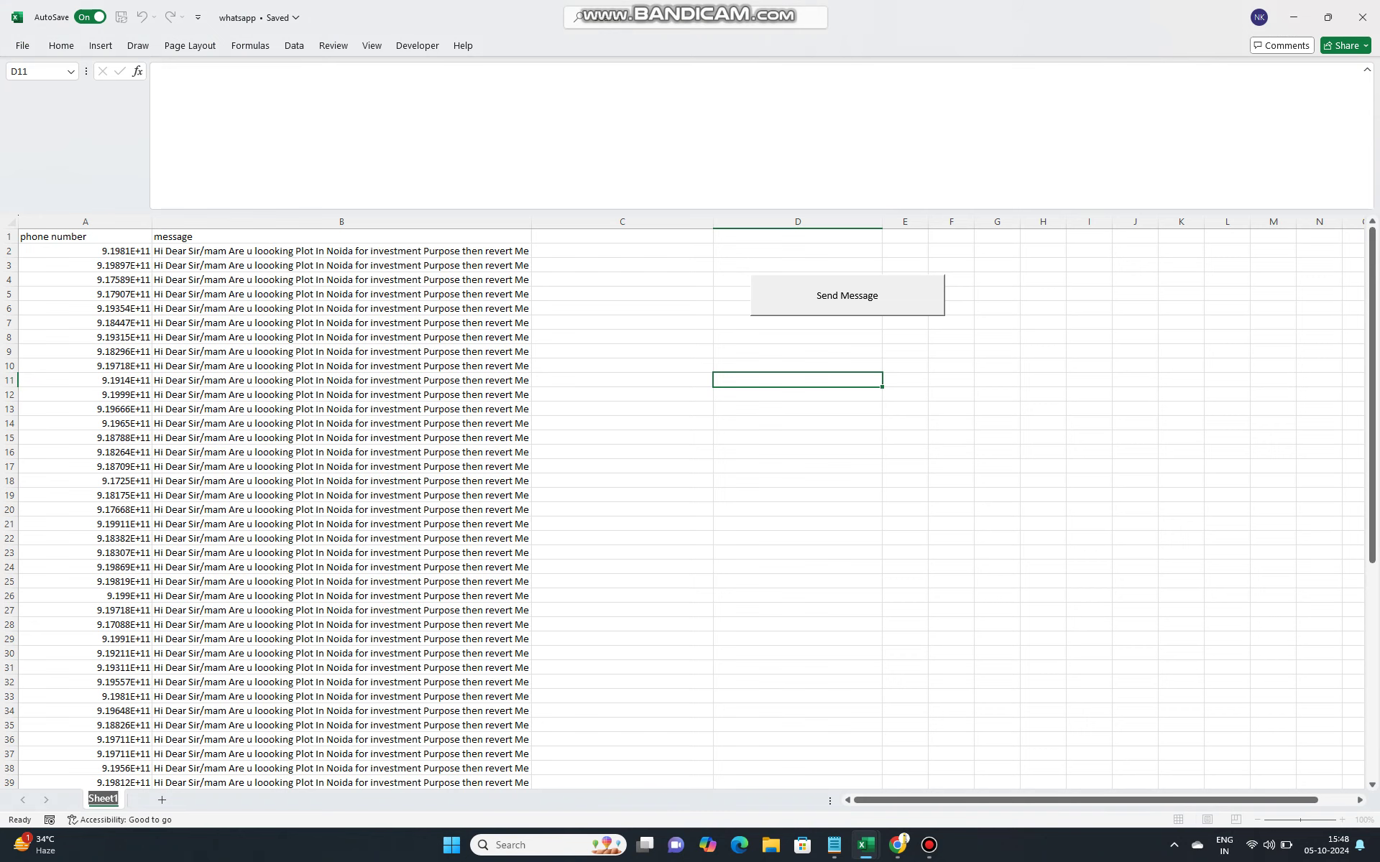
pyautogui.write('Data')
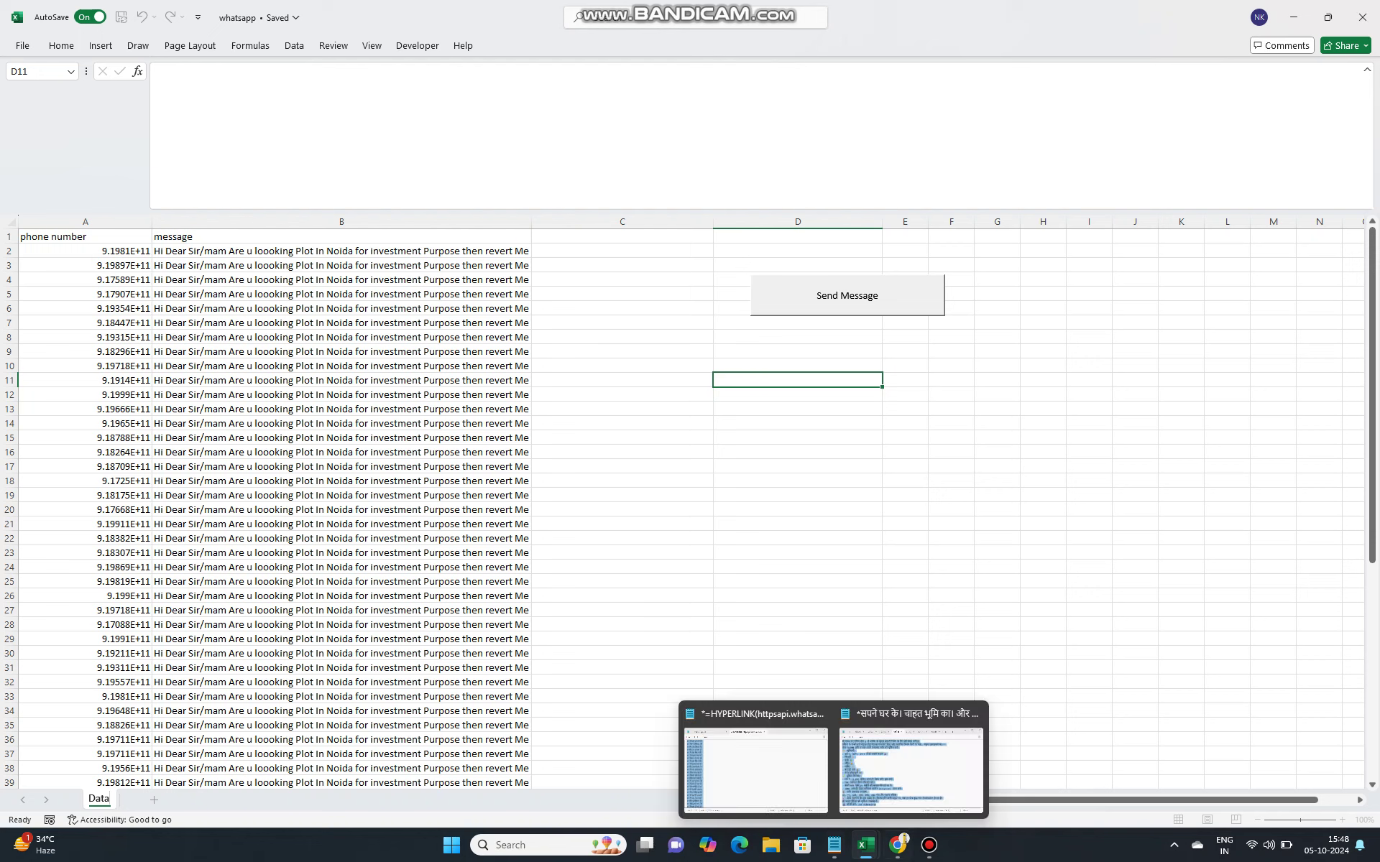
pyautogui.click(911, 762)
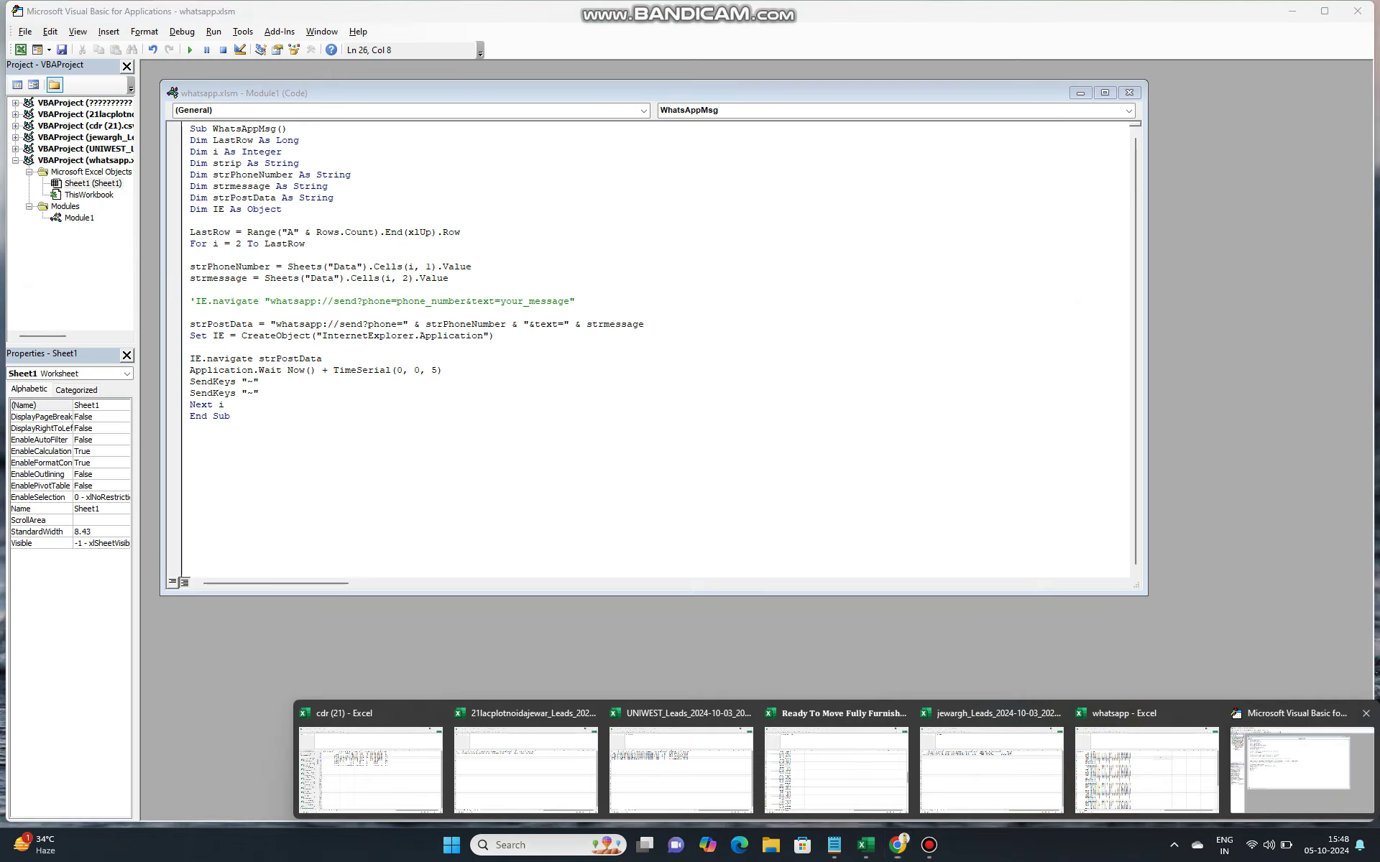
pyautogui.click(1293, 776)
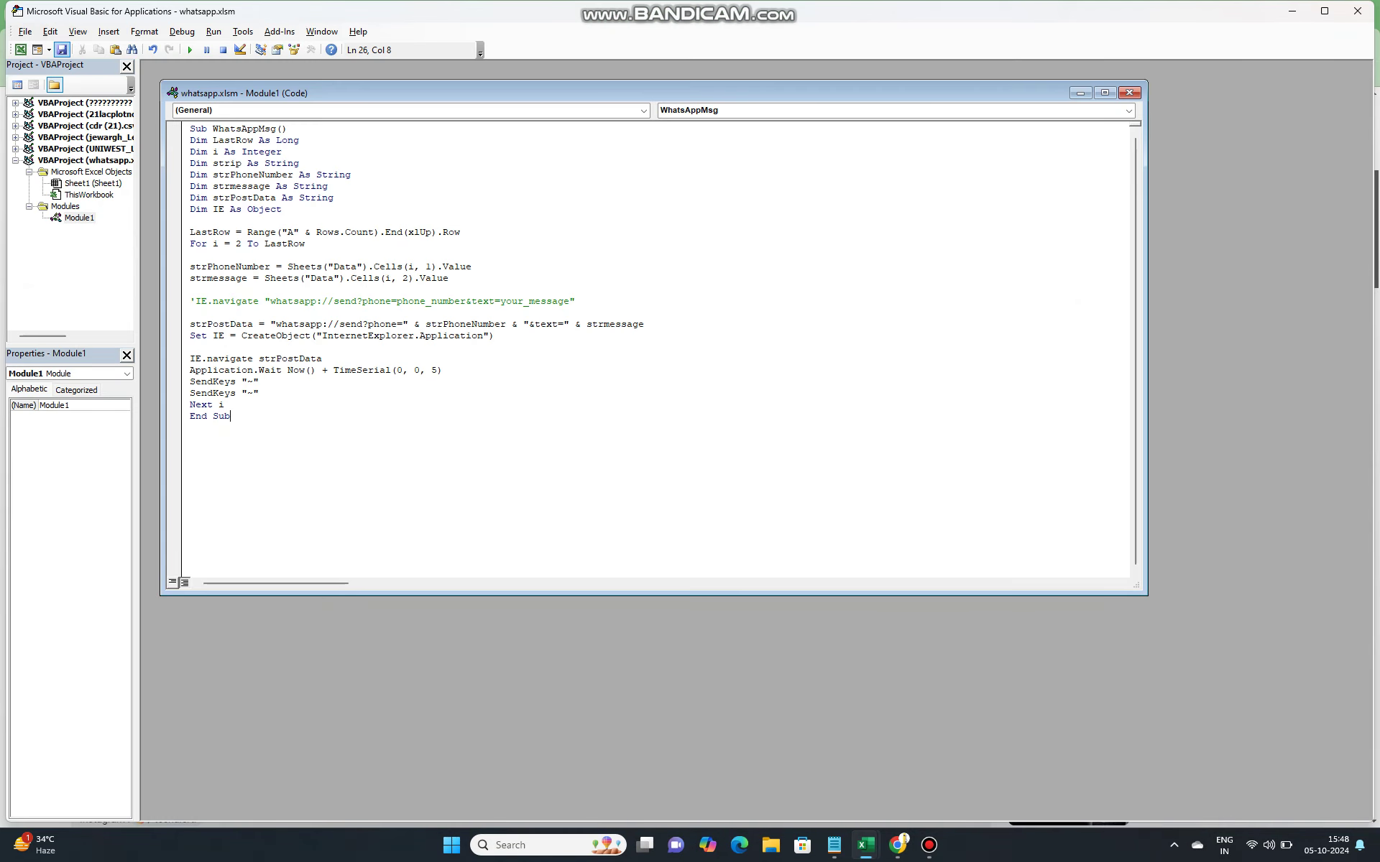
# Save Module1's WhatsAppMsg code and return to the whatsapp Excel window.
pyautogui.click(62, 50)
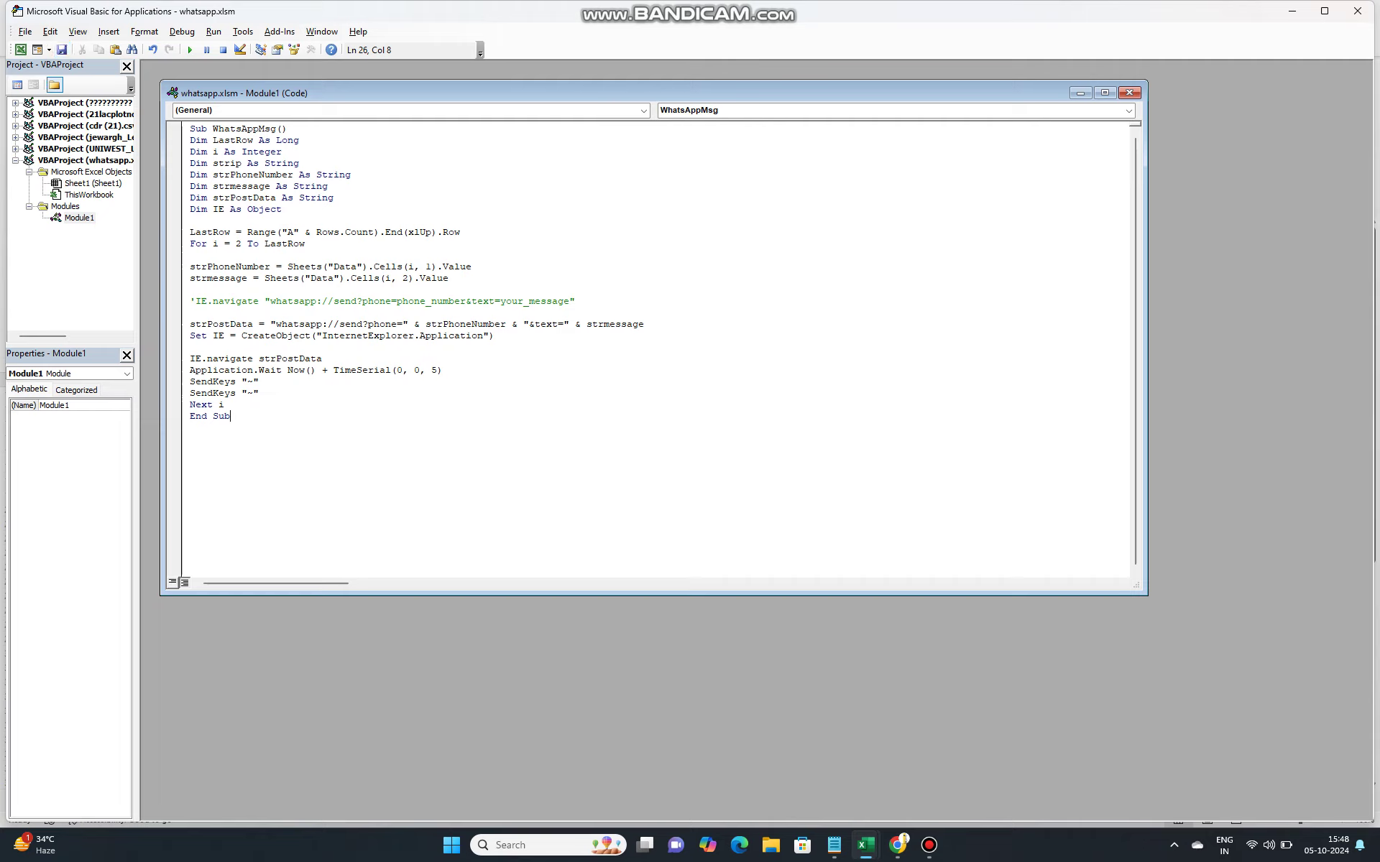
pyautogui.click(61, 49)
pyautogui.click(865, 845)
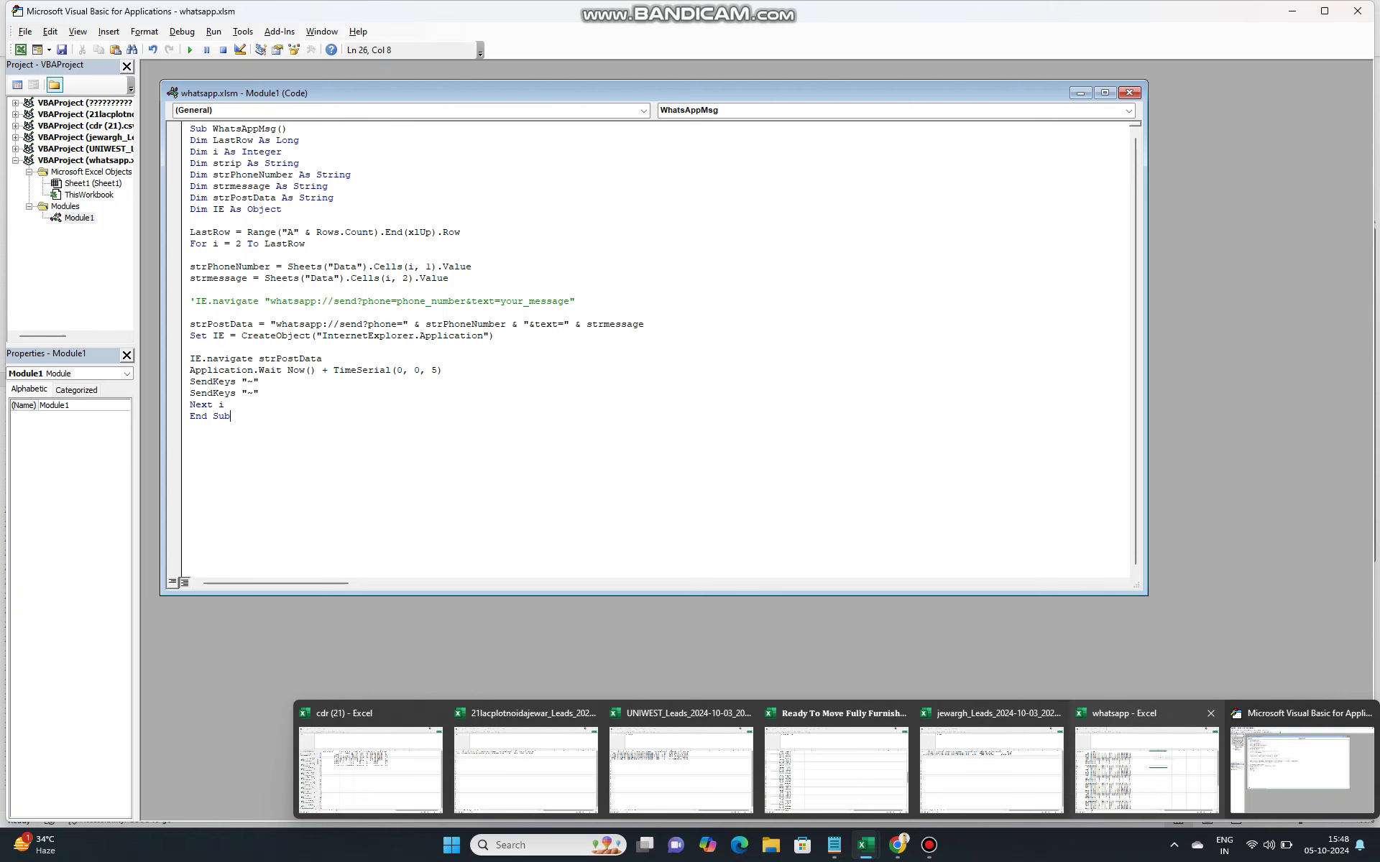
pyautogui.click(1146, 769)
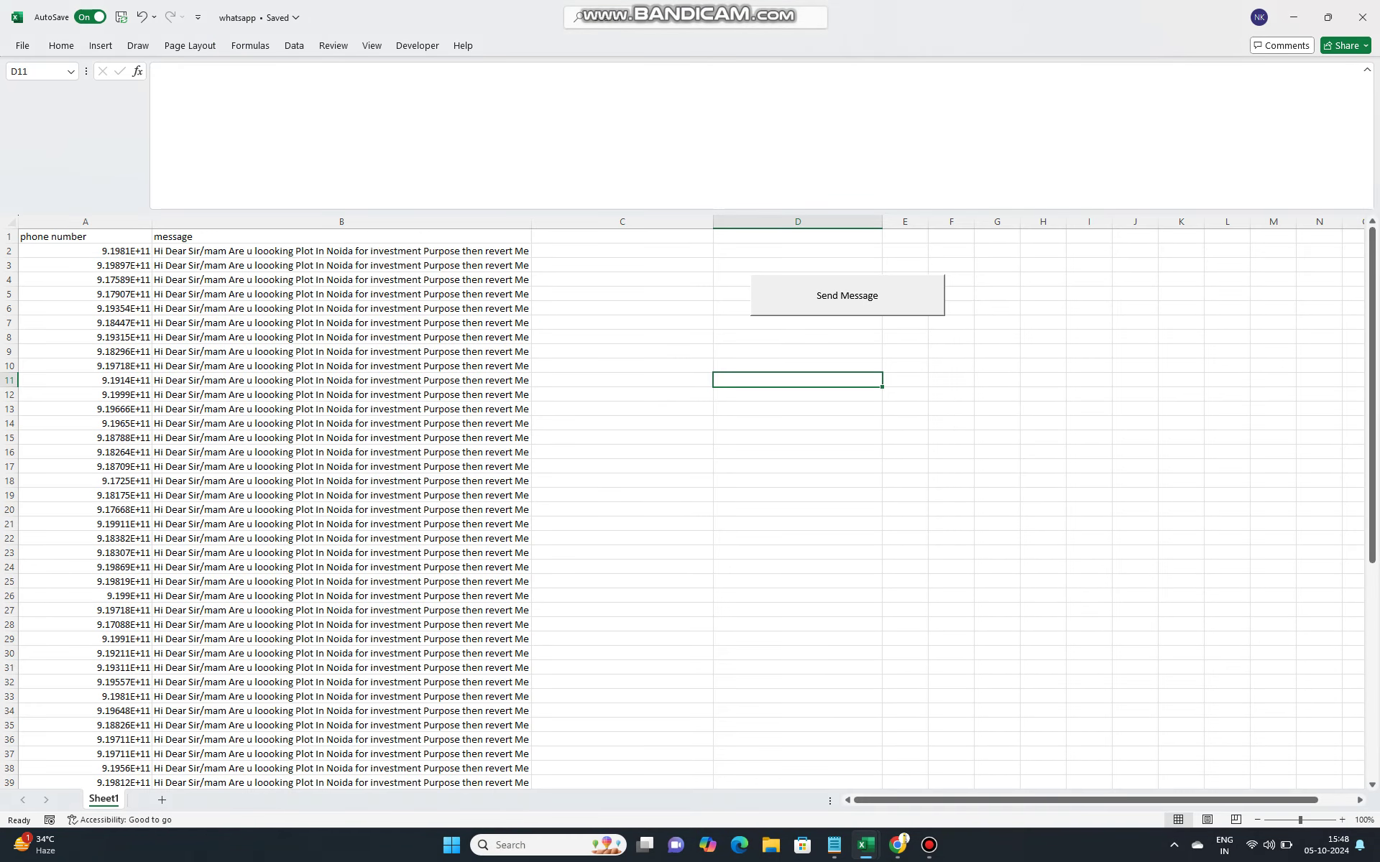
# Assign the WhatsAppMsg macro to the Send Message button, then deselect it by clicking C10.
pyautogui.rightClick(839, 294)
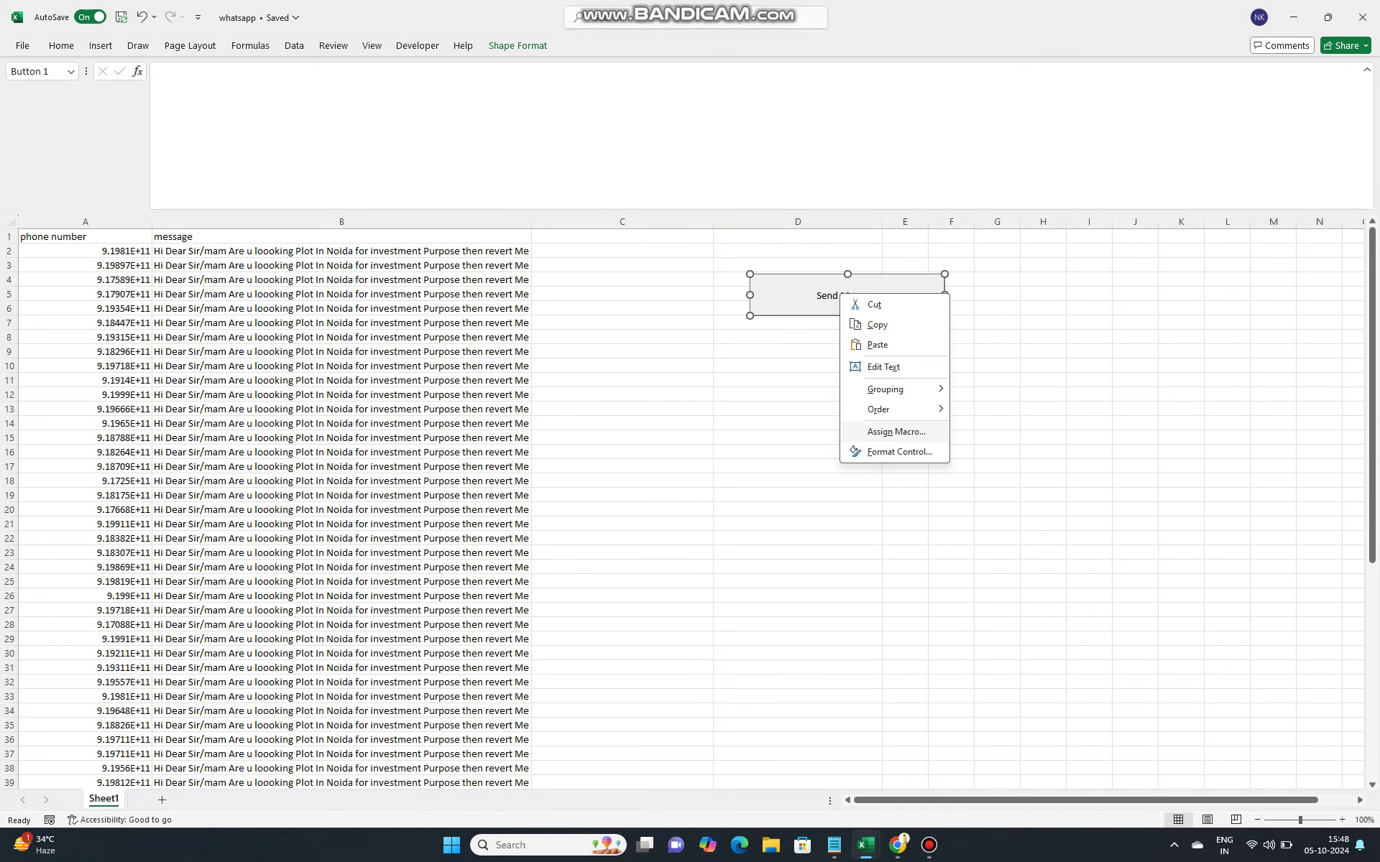
pyautogui.click(896, 431)
pyautogui.click(706, 348)
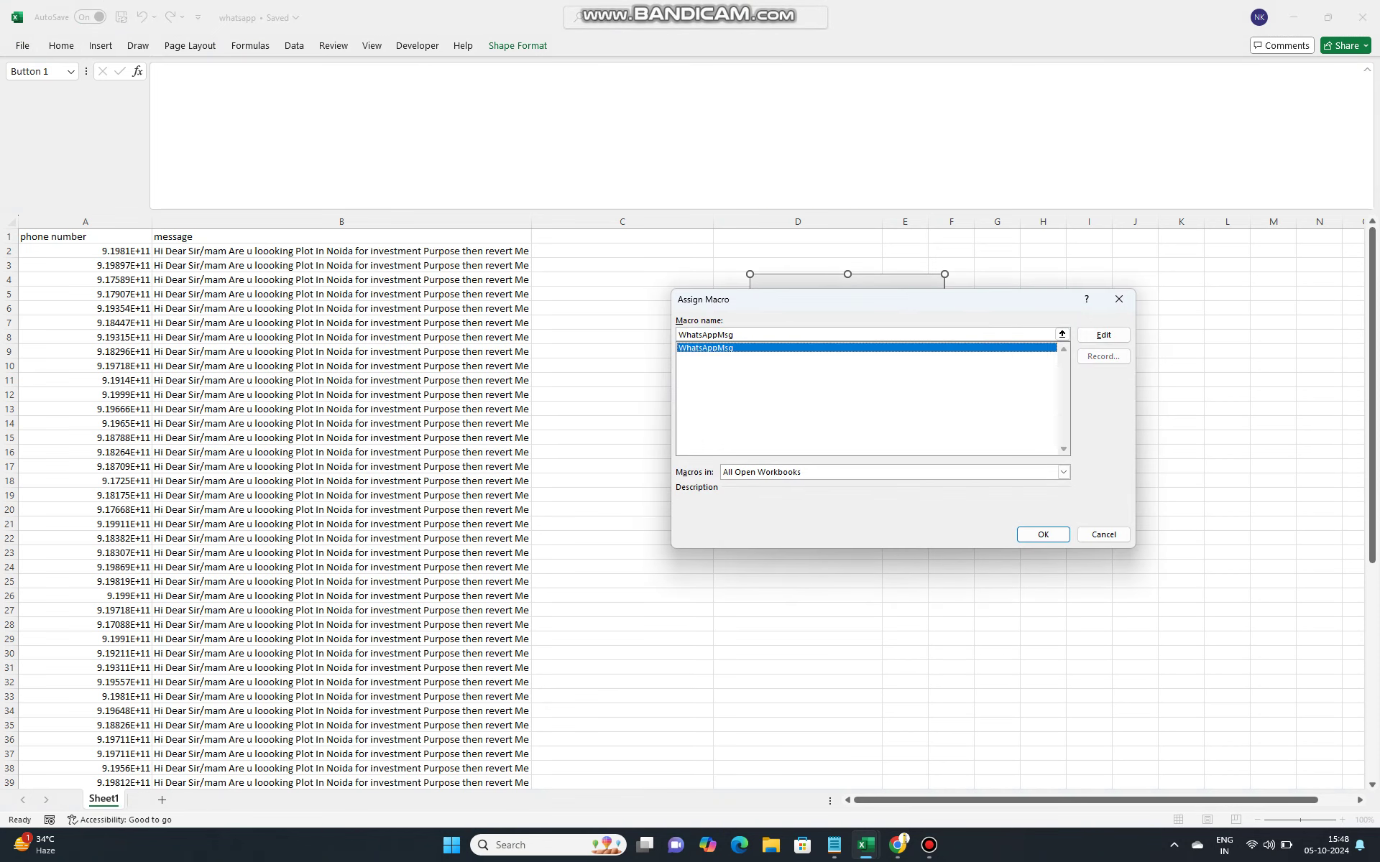
pyautogui.click(1043, 534)
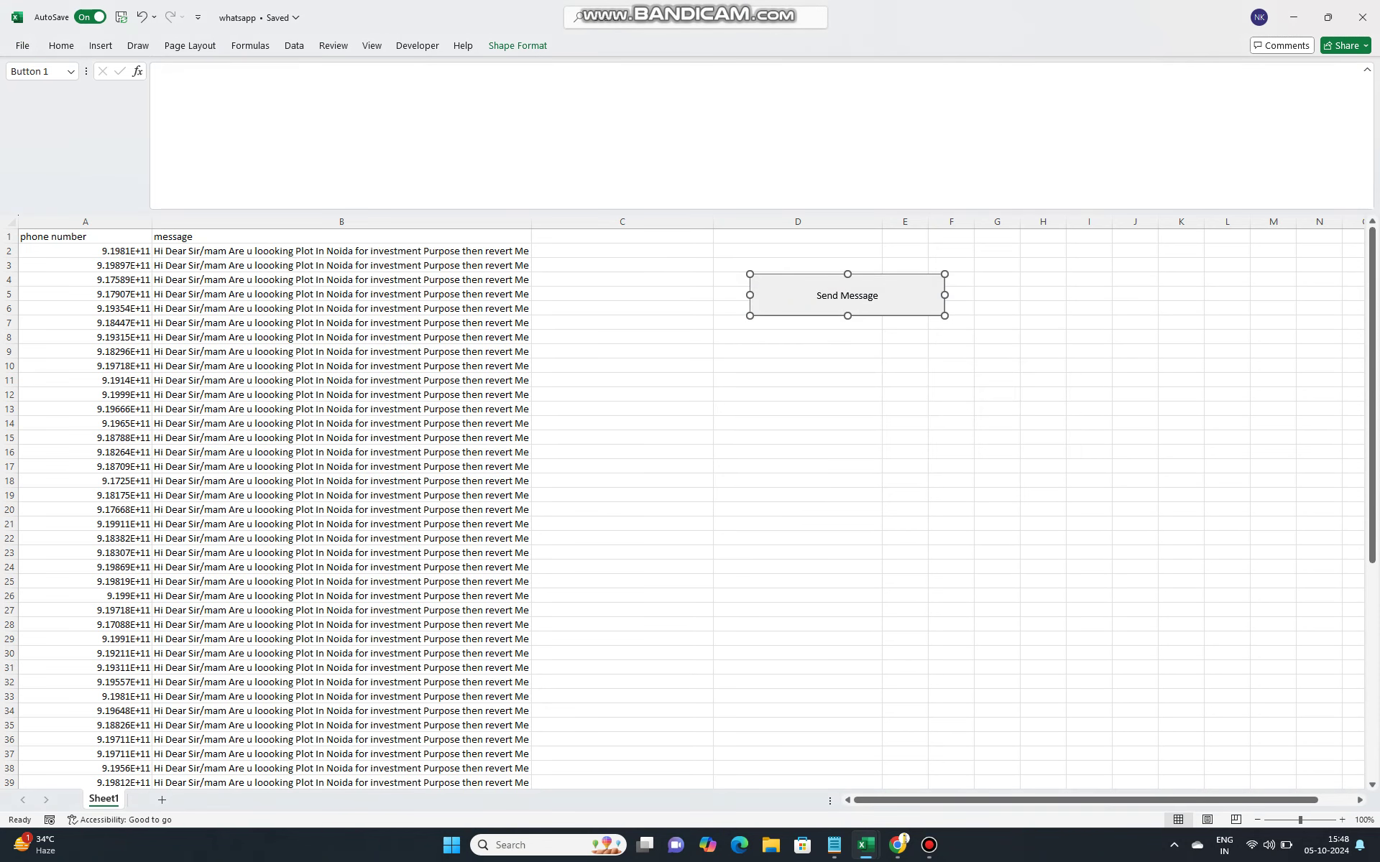
pyautogui.click(866, 296)
pyautogui.click(622, 366)
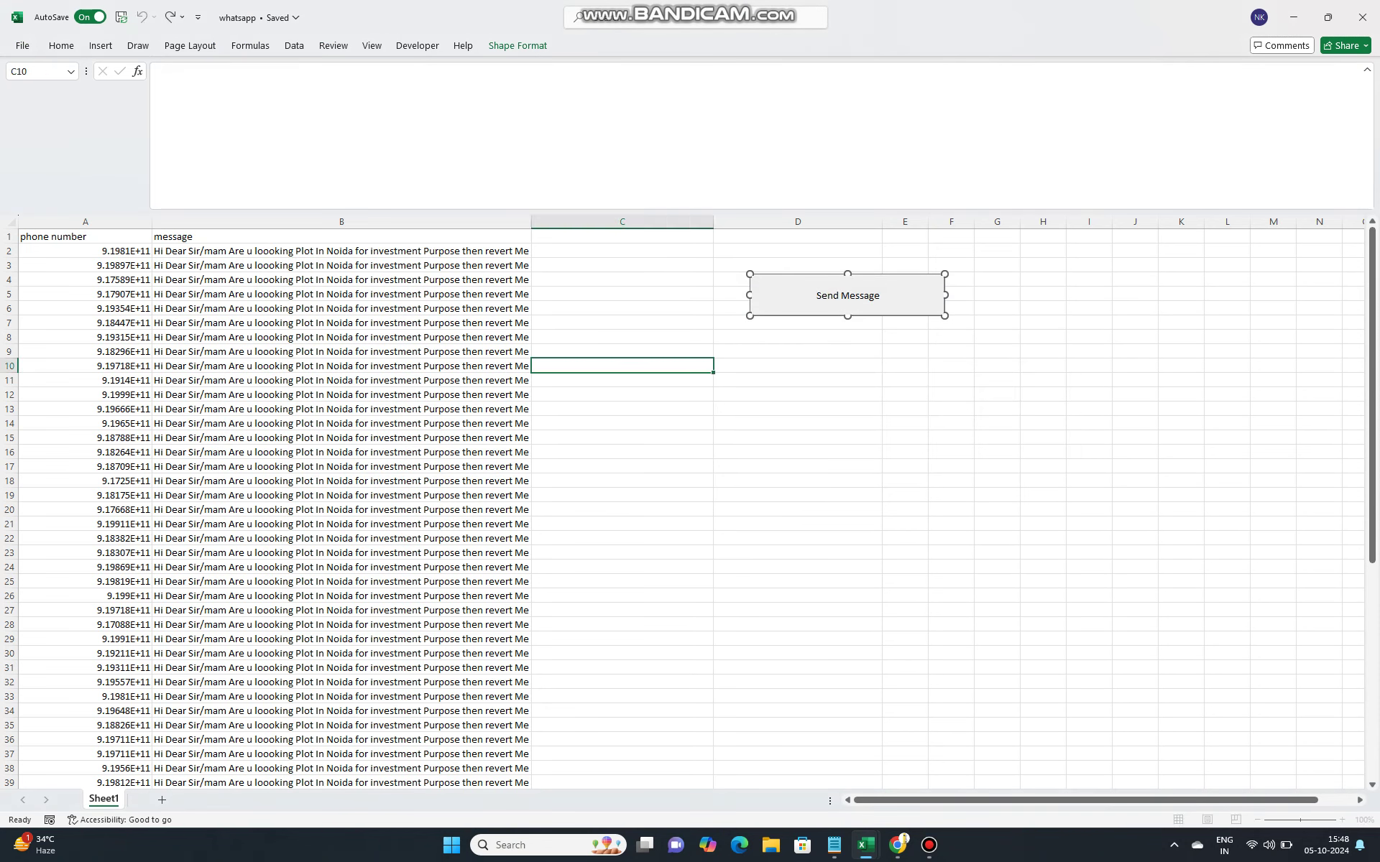
pyautogui.click(847, 294)
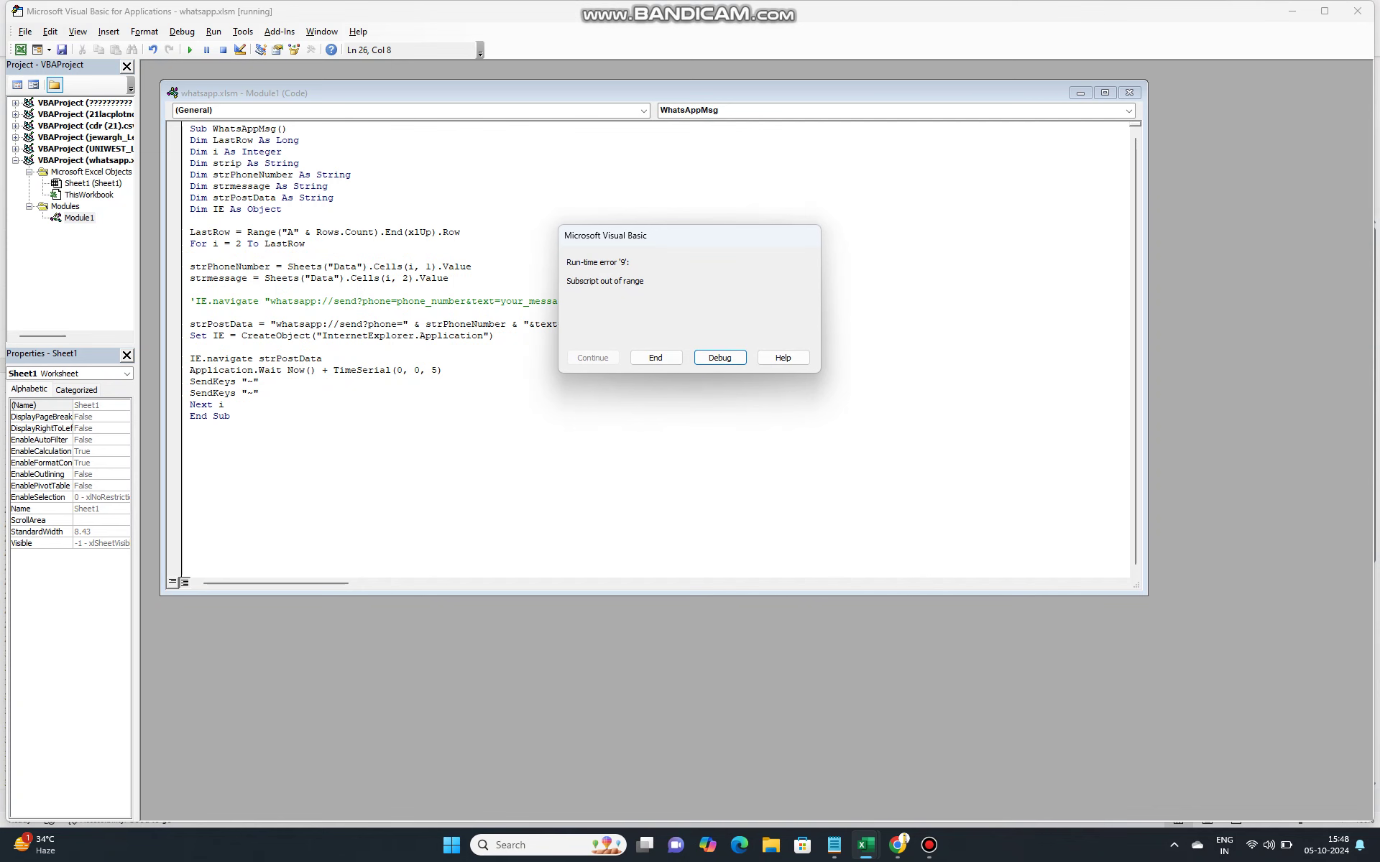
pyautogui.click(655, 357)
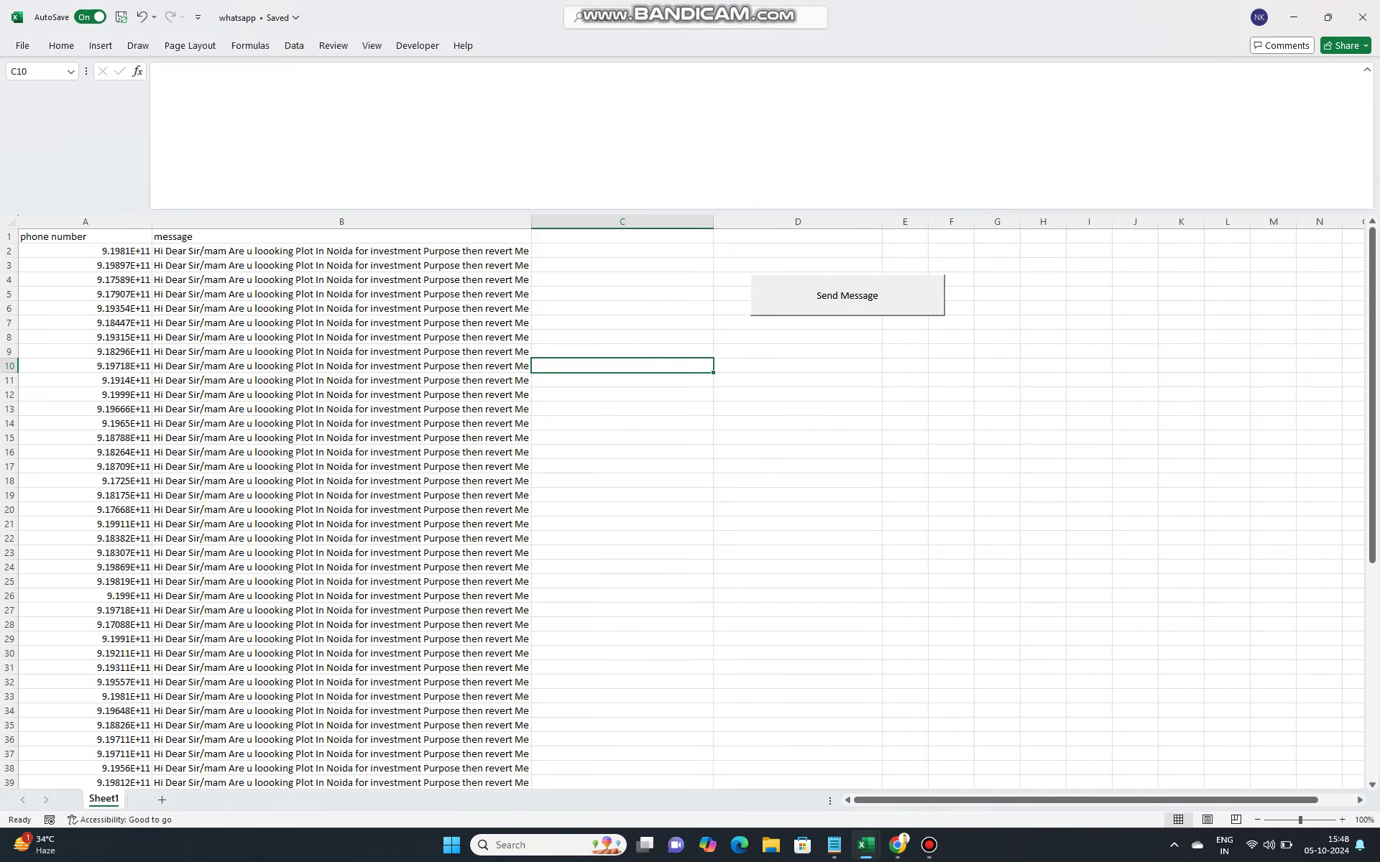
# Widen column A and clear the phone numbers in A2:A63.
pyautogui.moveTo(152, 221); pyautogui.dragTo(208, 222)
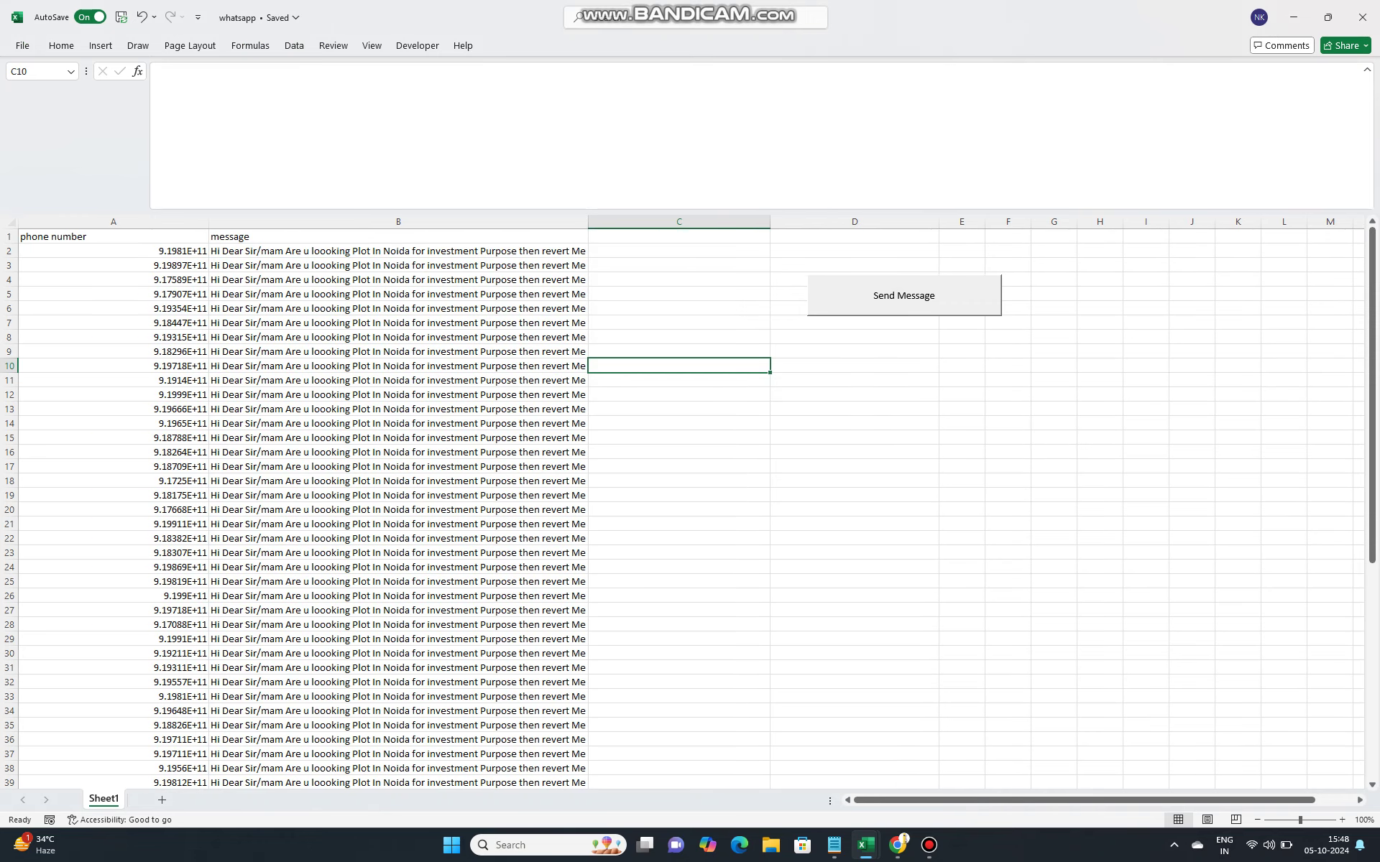
pyautogui.click(113, 251)
pyautogui.moveTo(113, 251); pyautogui.dragTo(194, 756)
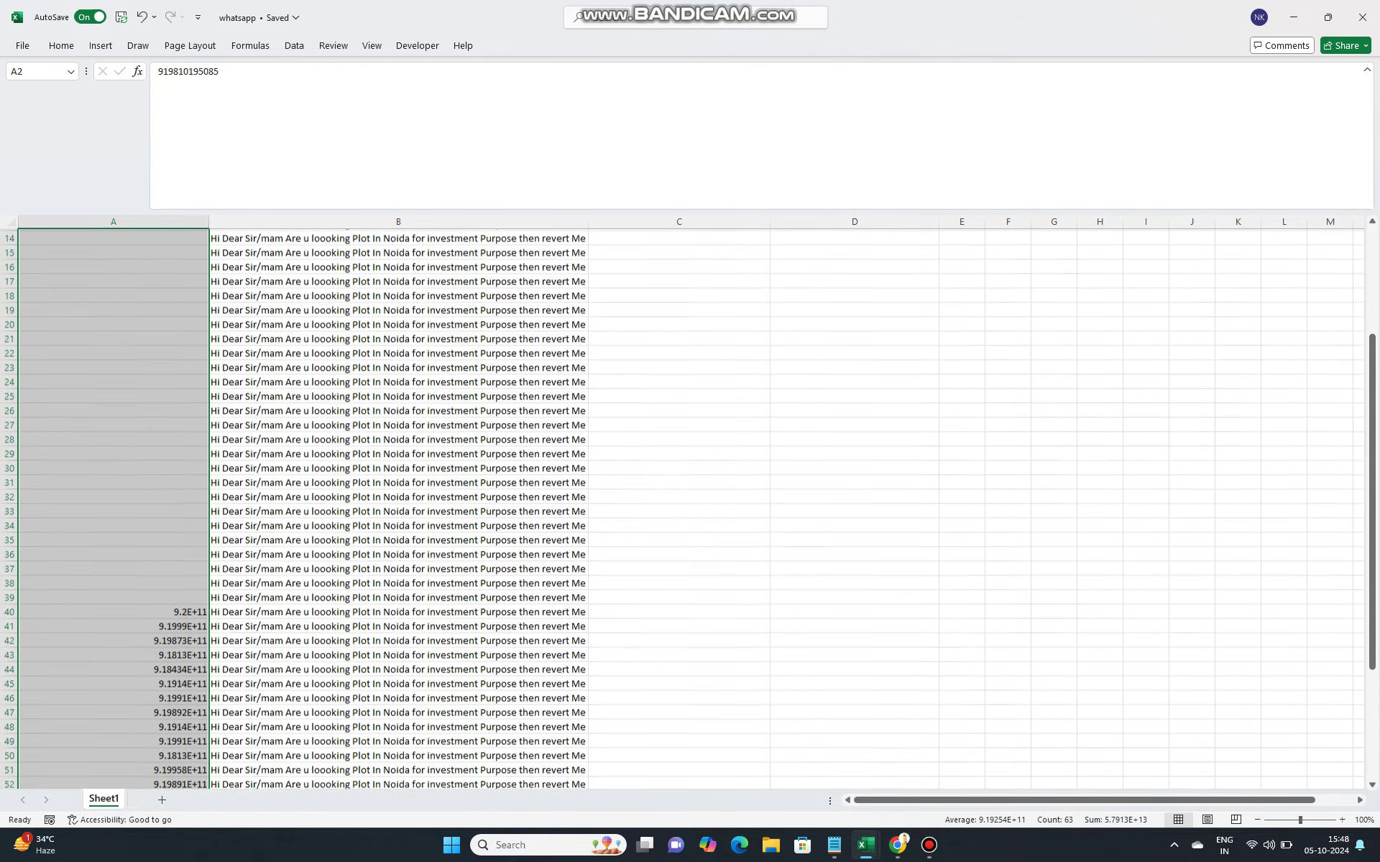
pyautogui.press('Delete')
# Enter a test phone number in A2, then cut and delete it.
pyautogui.click(113, 251)
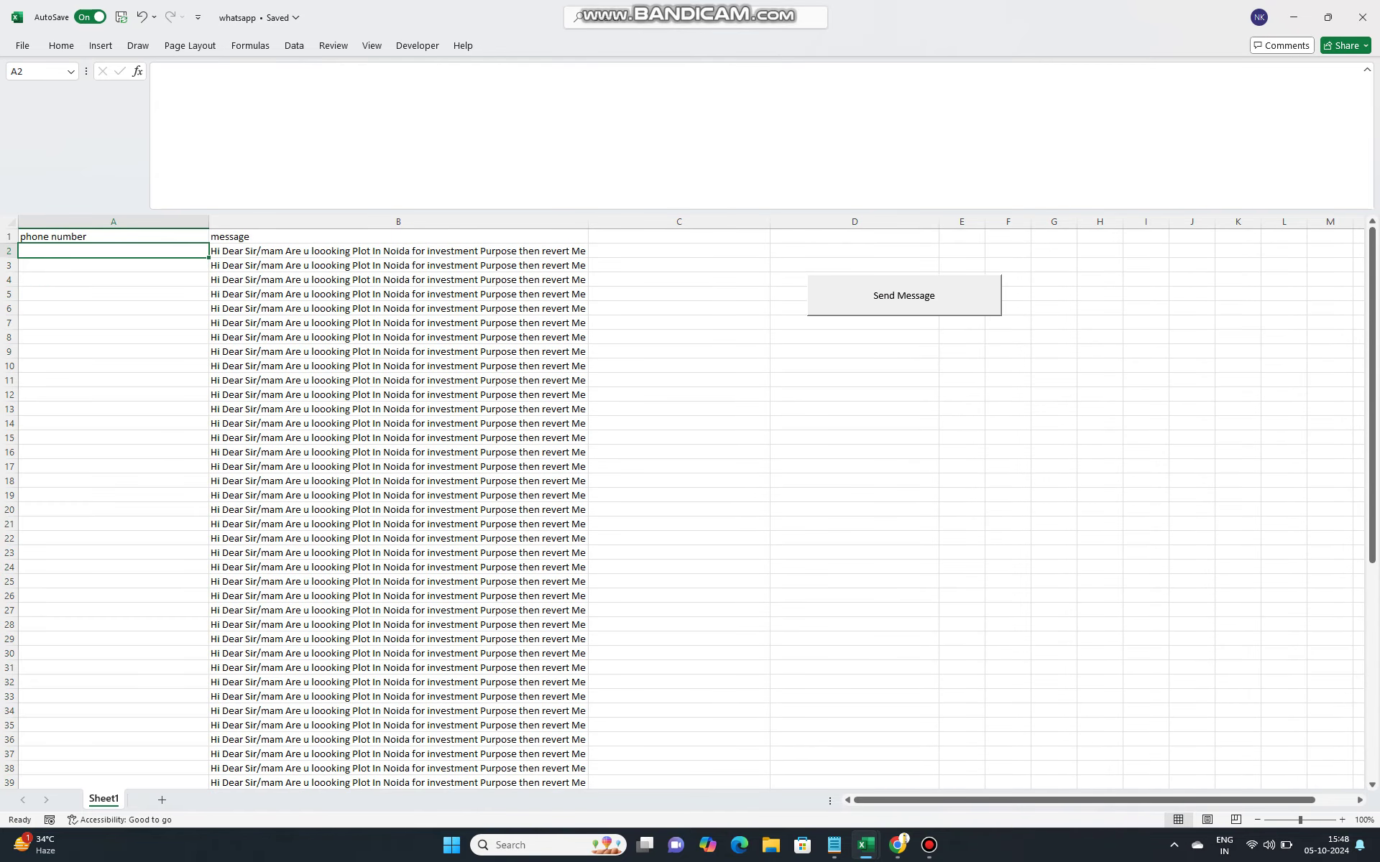
pyautogui.doubleClick(113, 251)
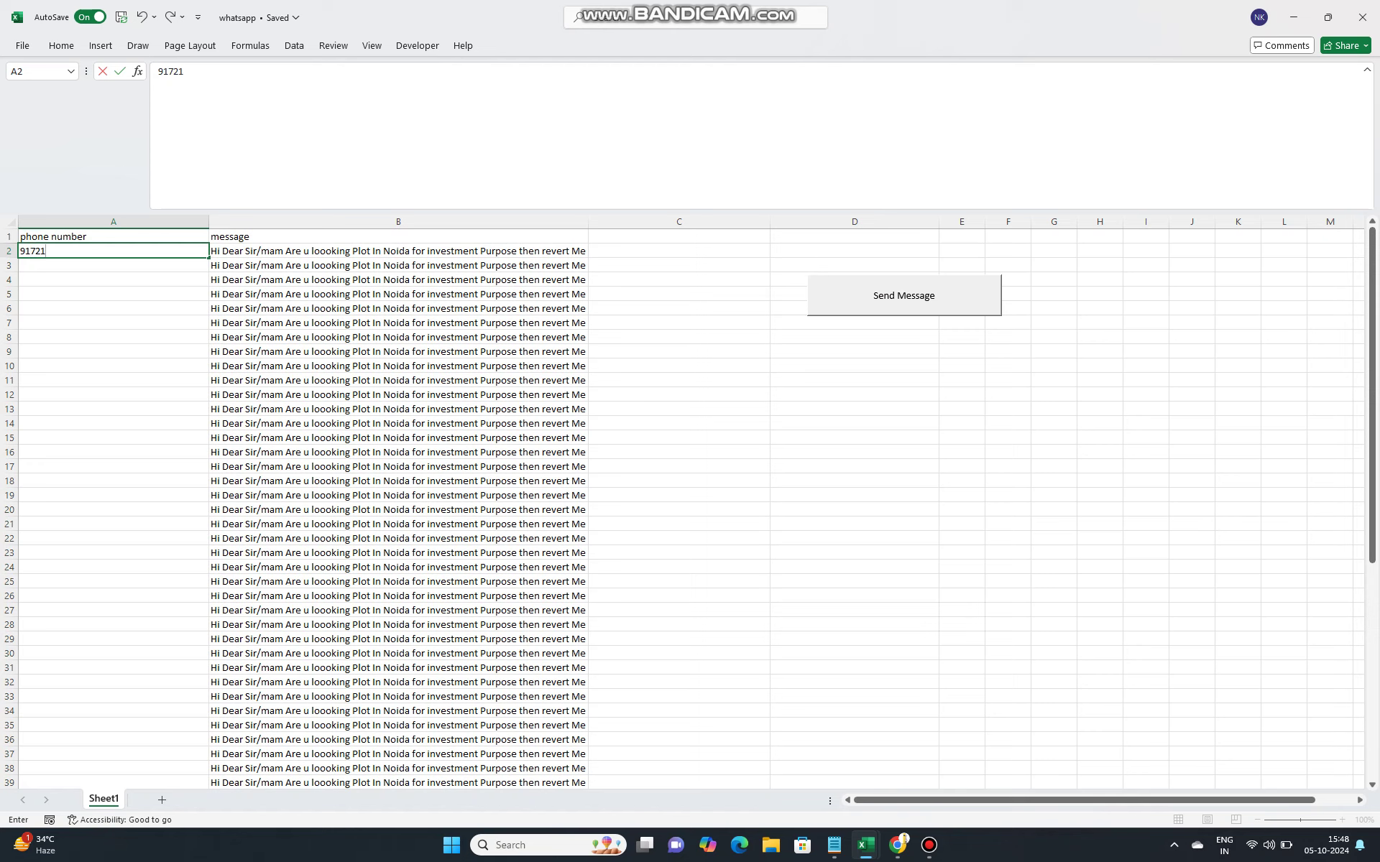
pyautogui.click(113, 323)
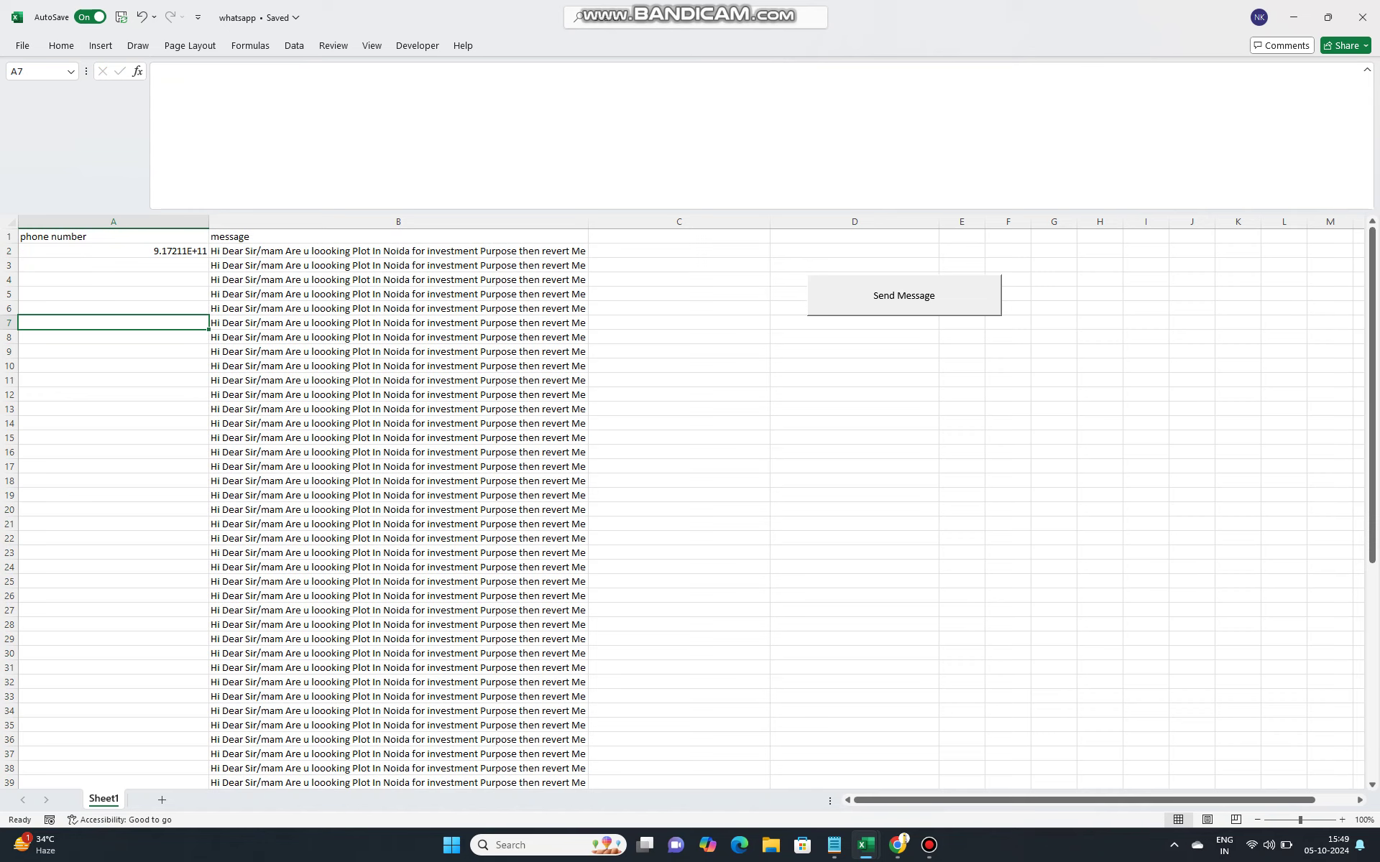
pyautogui.click(113, 251)
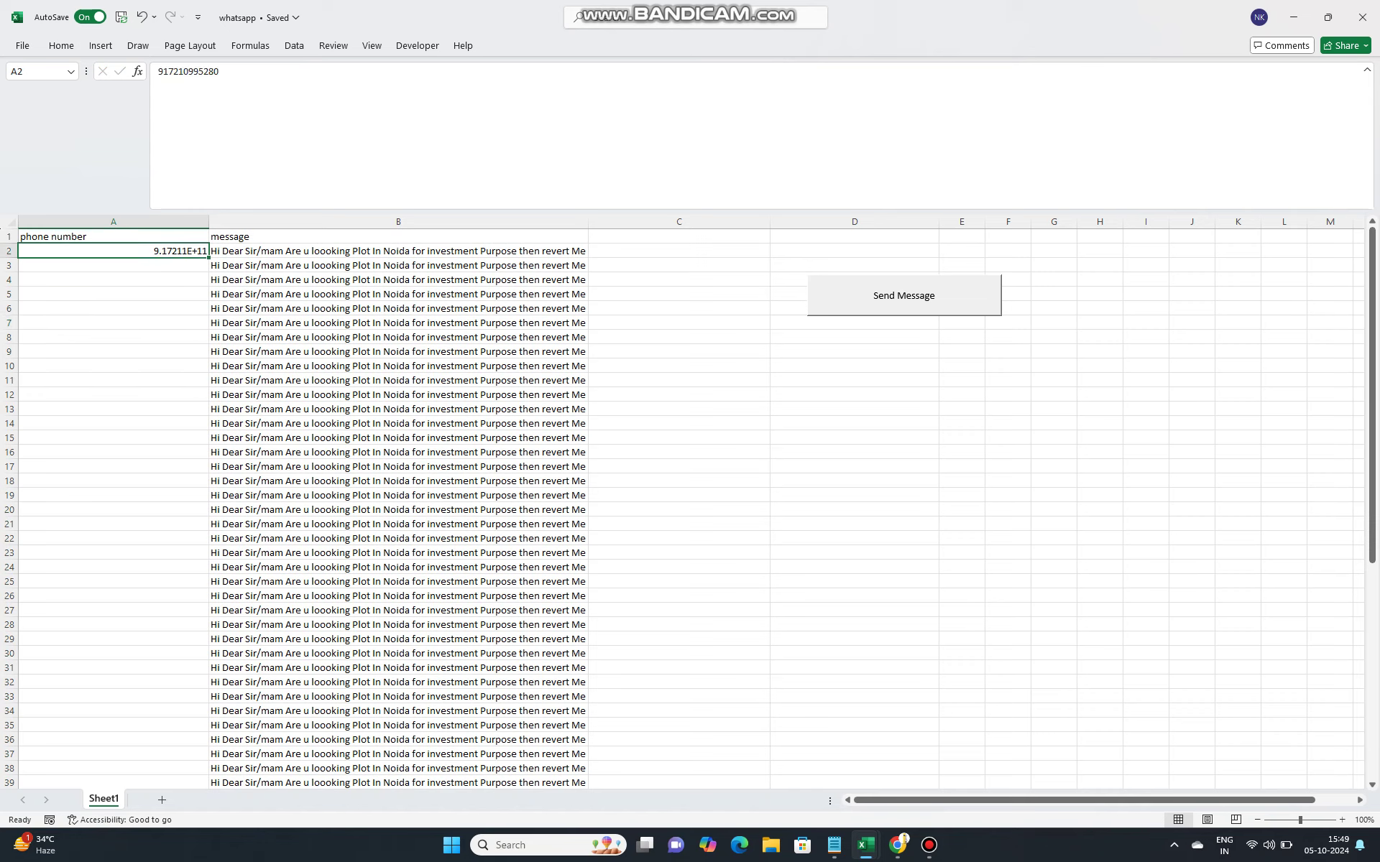
pyautogui.rightClick(165, 251)
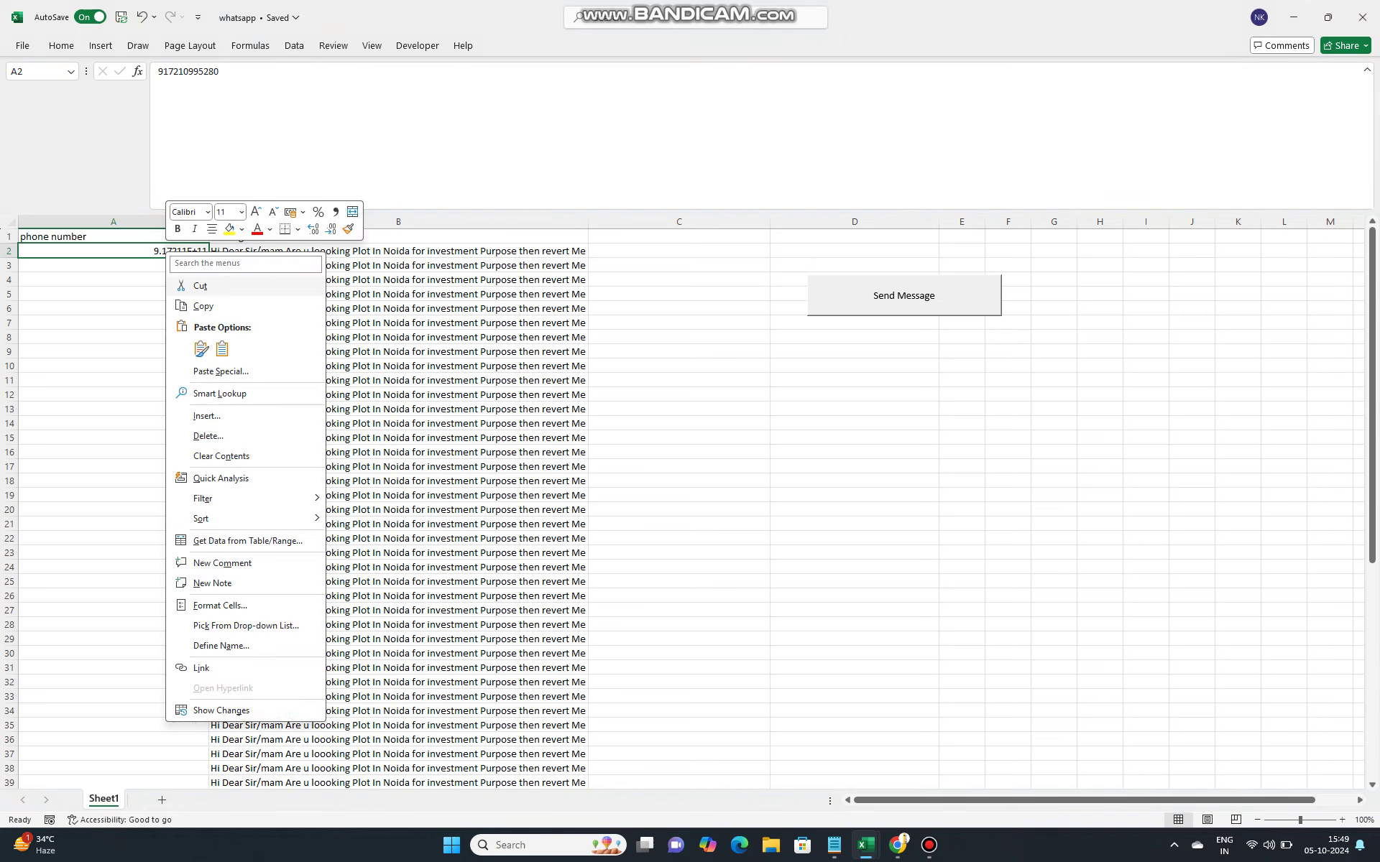
pyautogui.click(201, 285)
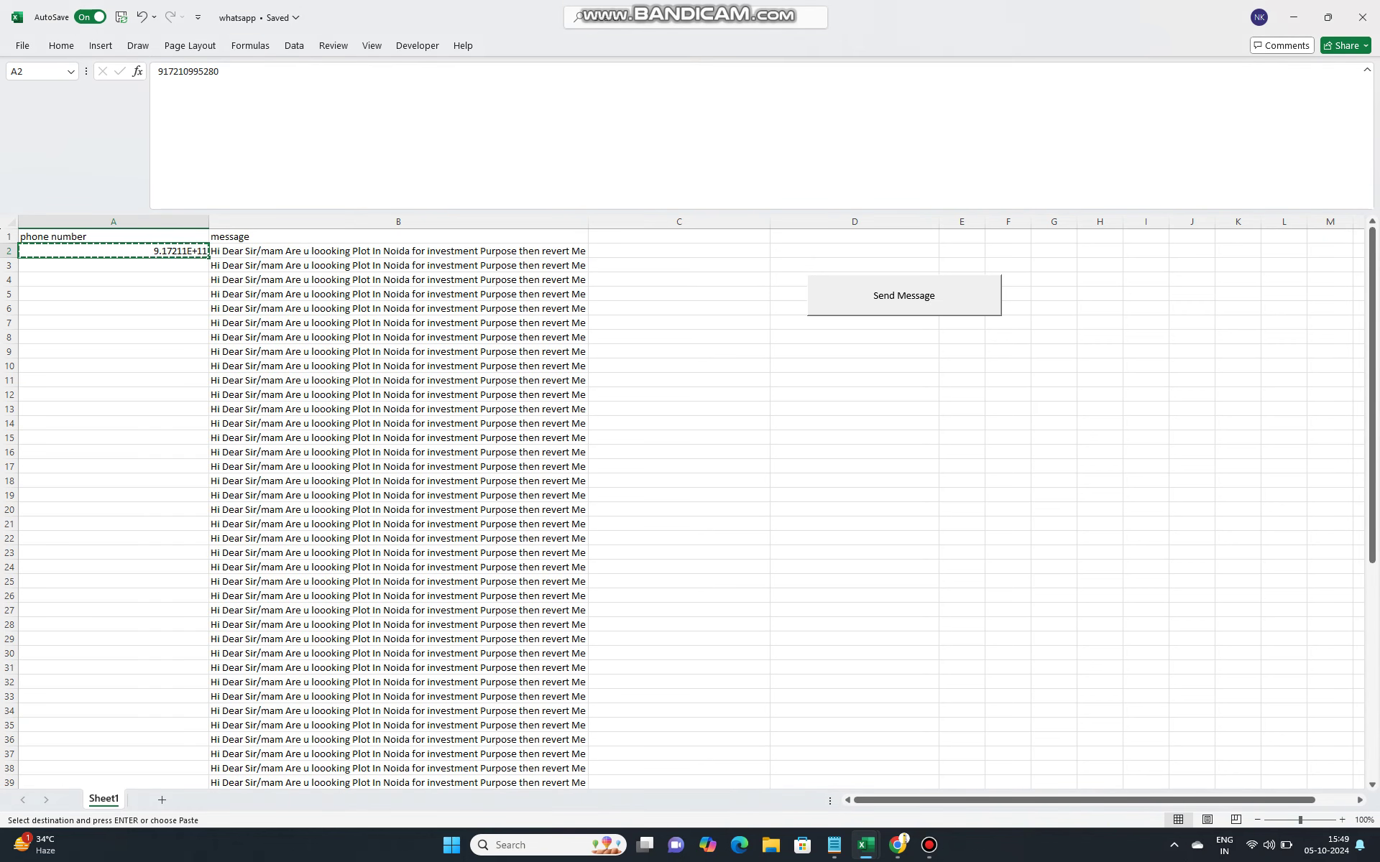
pyautogui.press('Delete')
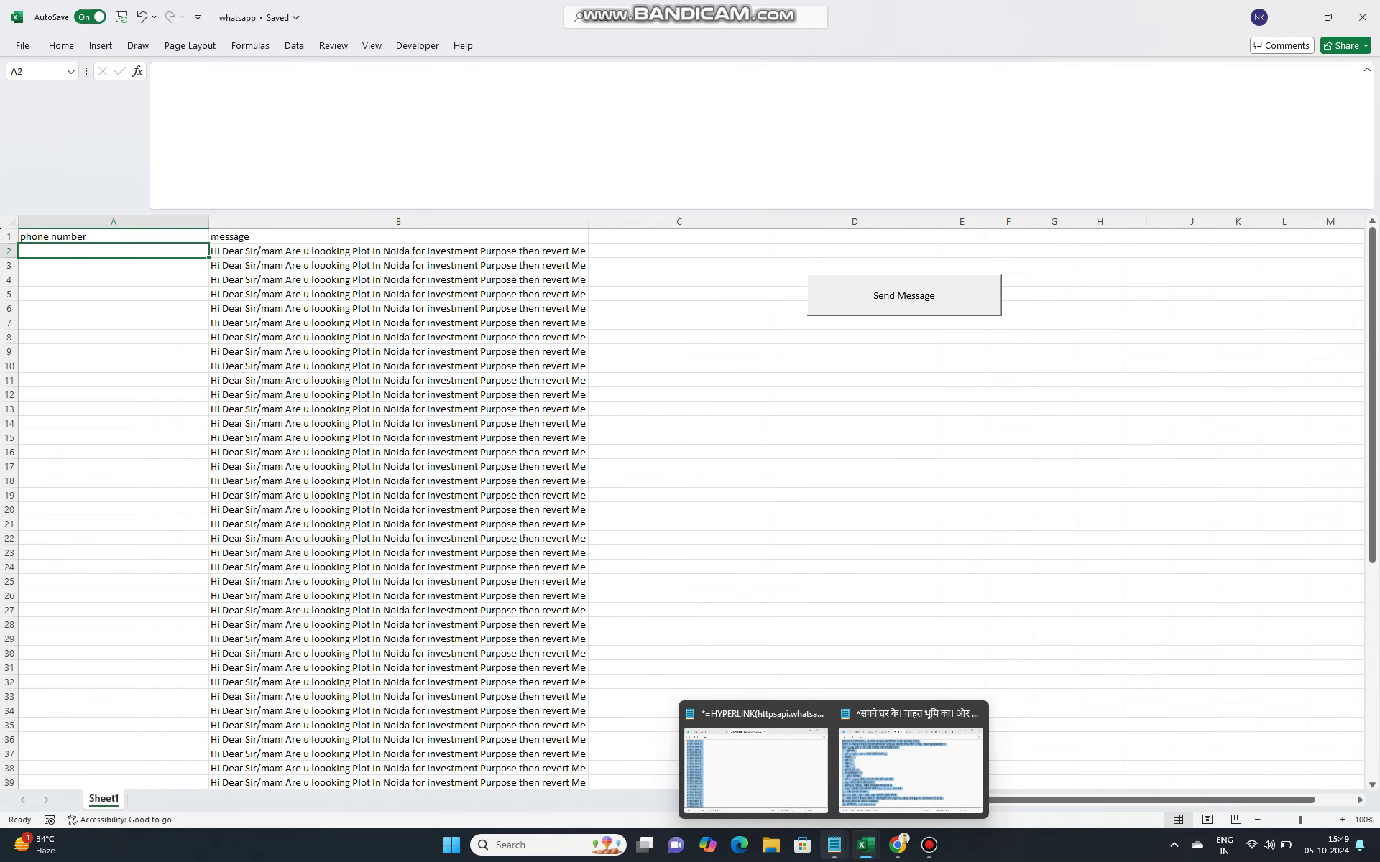
# Copy the selected phone number list from the Notepad file.
pyautogui.click(750, 762)
pyautogui.click(751, 754)
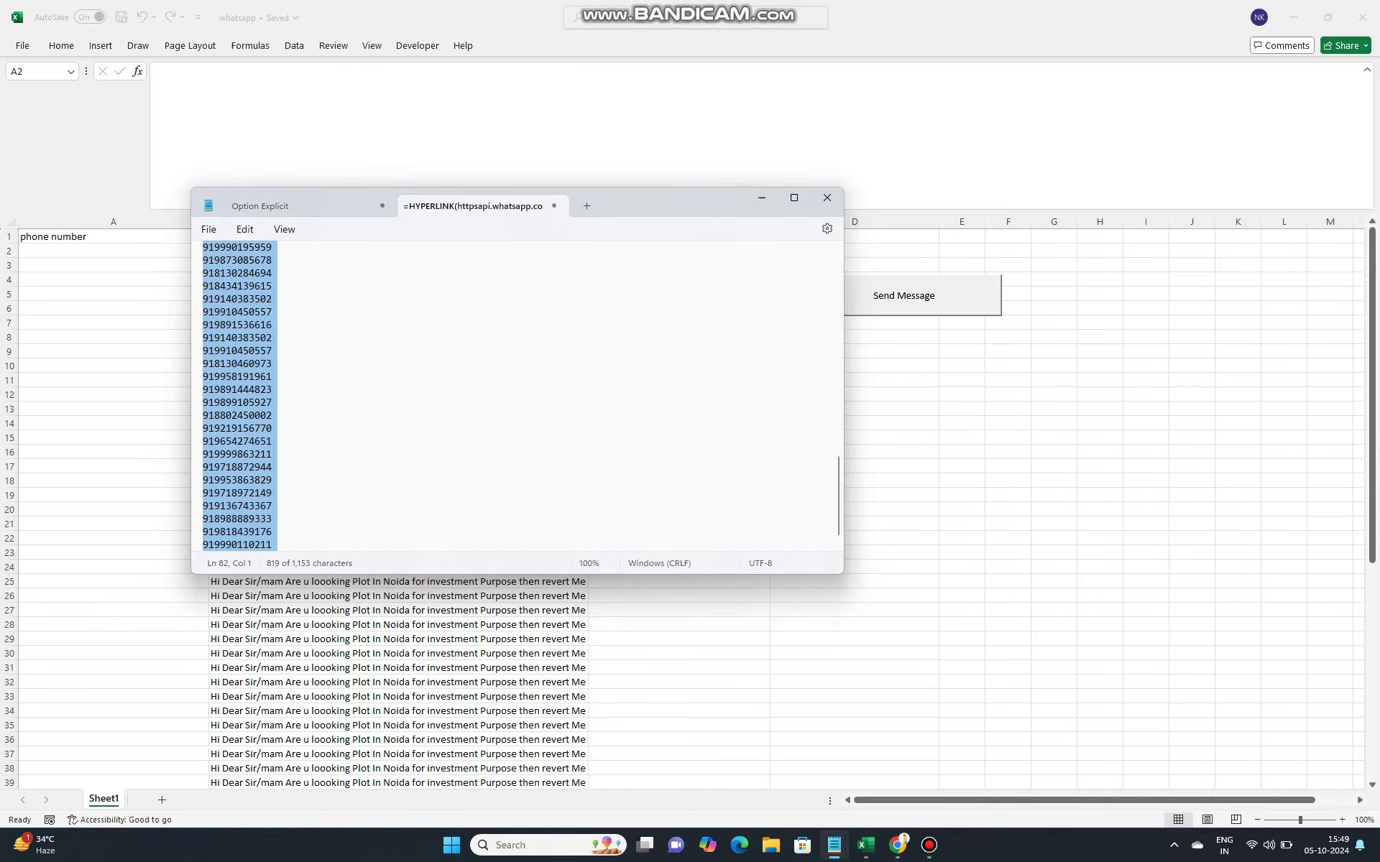
pyautogui.rightClick(243, 315)
pyautogui.click(288, 392)
# Back in Excel, rename the A1 header to 'mobile' and paste the numbers below it.
pyautogui.hotkey('alt', 'Tab')
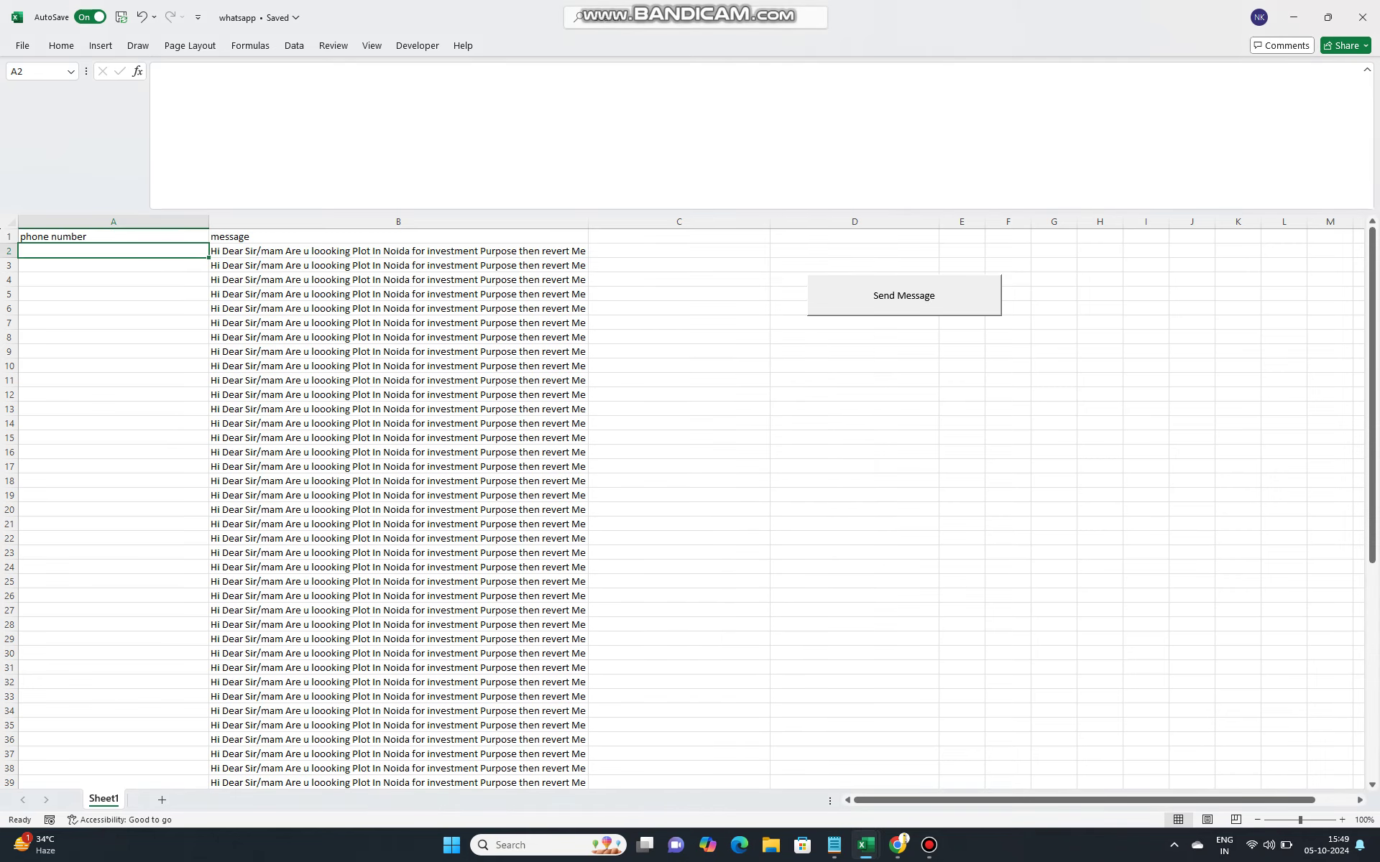
pyautogui.click(112, 236)
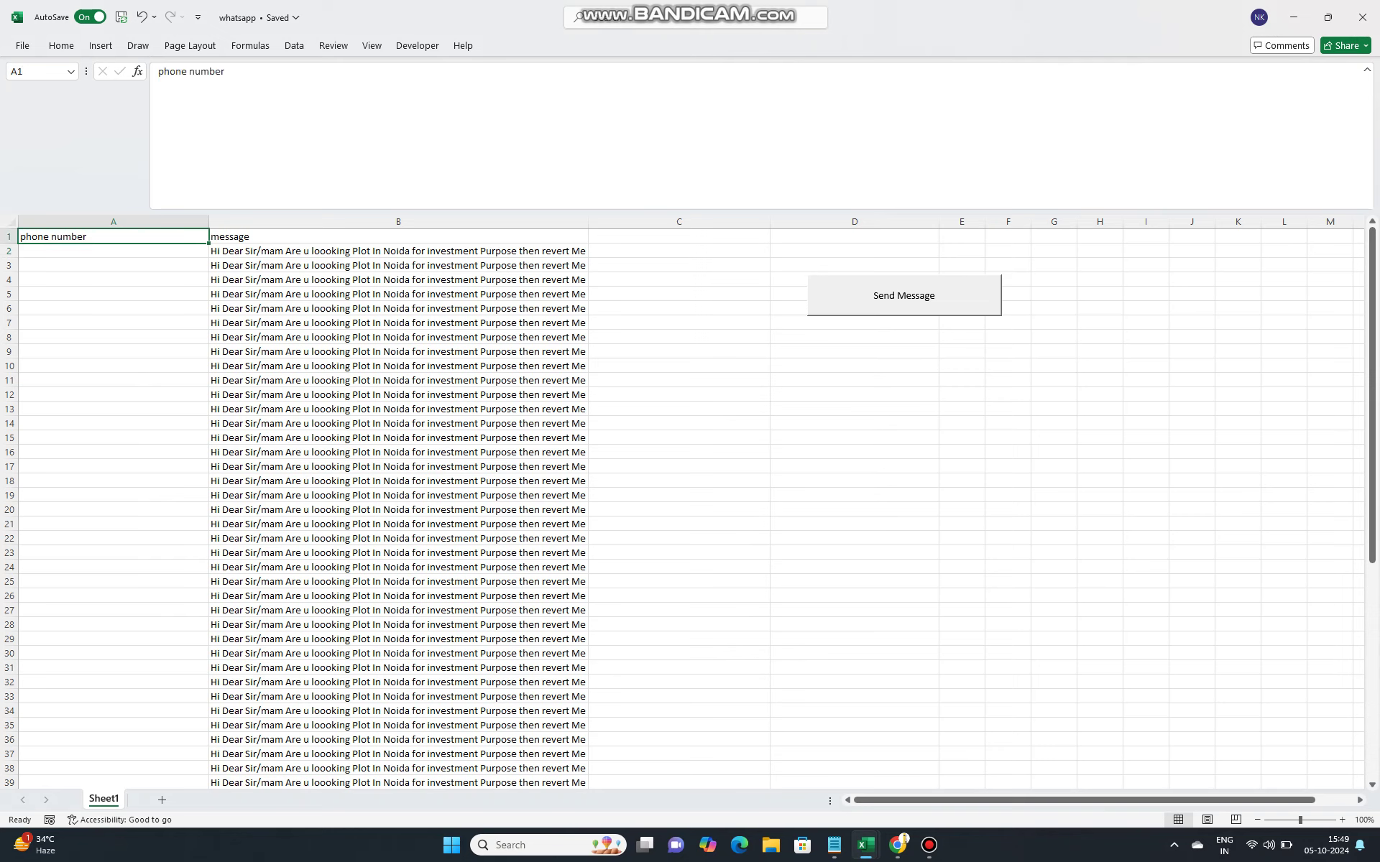
pyautogui.write('mobile')
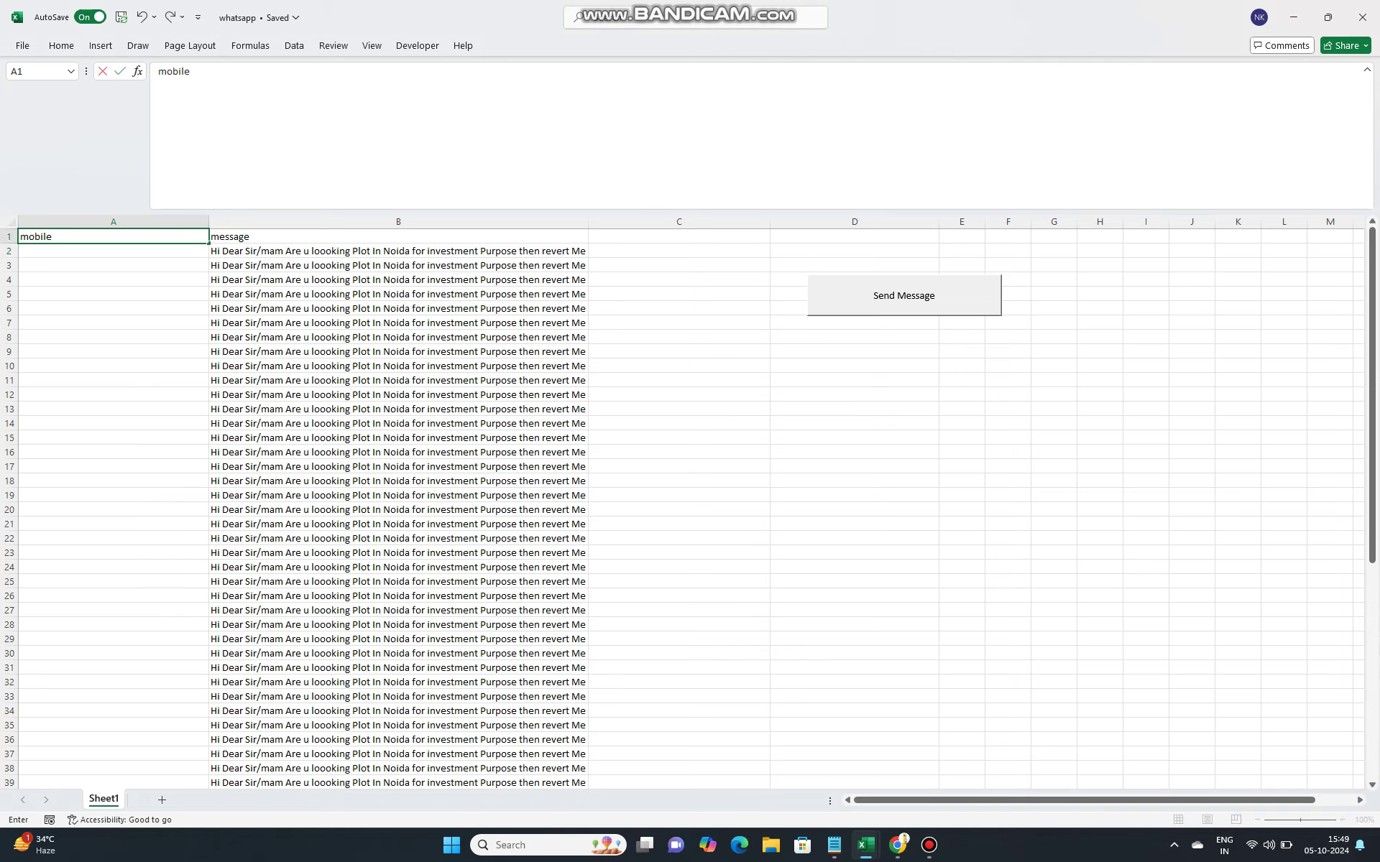
pyautogui.press('Return')
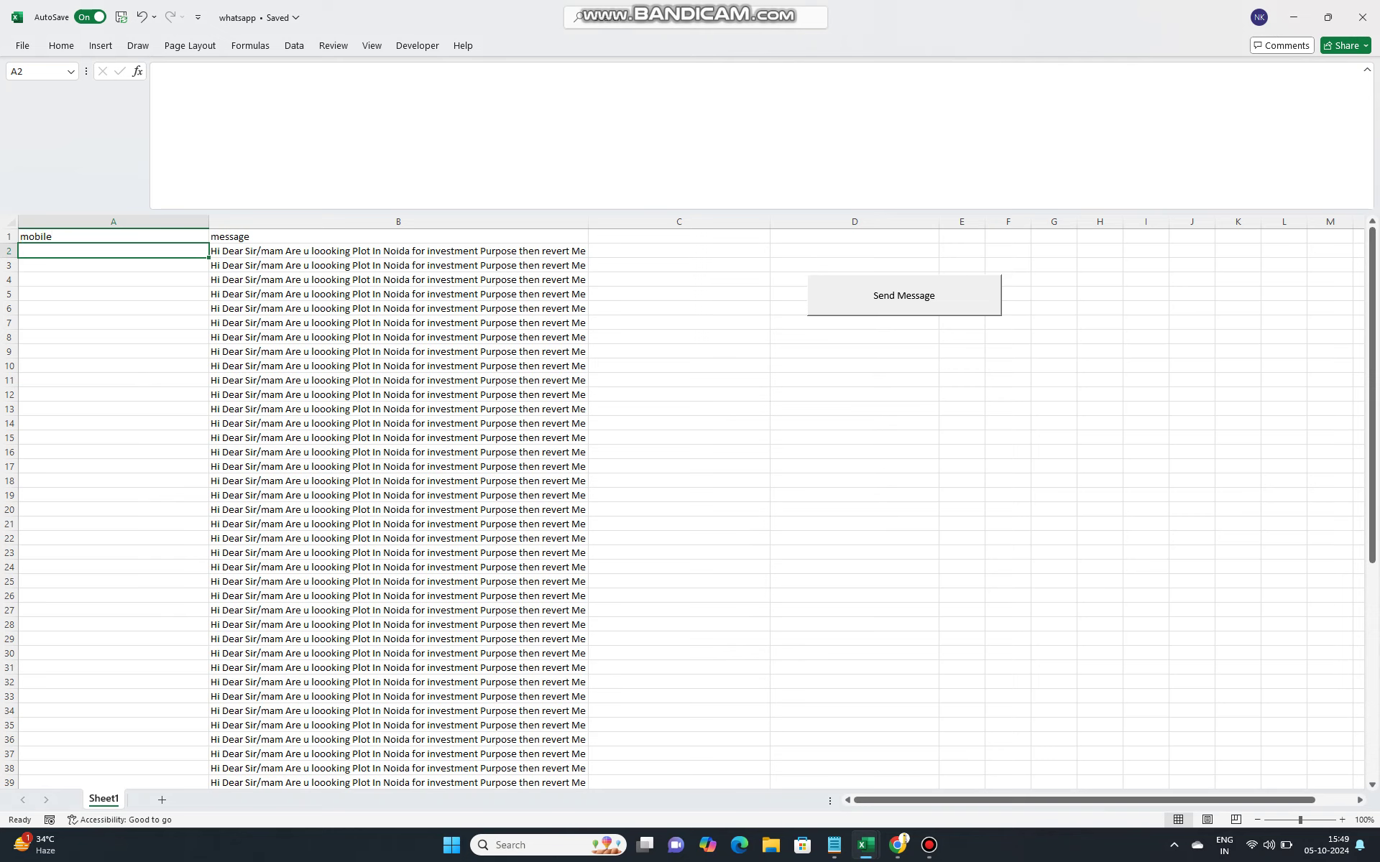
pyautogui.hotkey('ctrl', 'v')
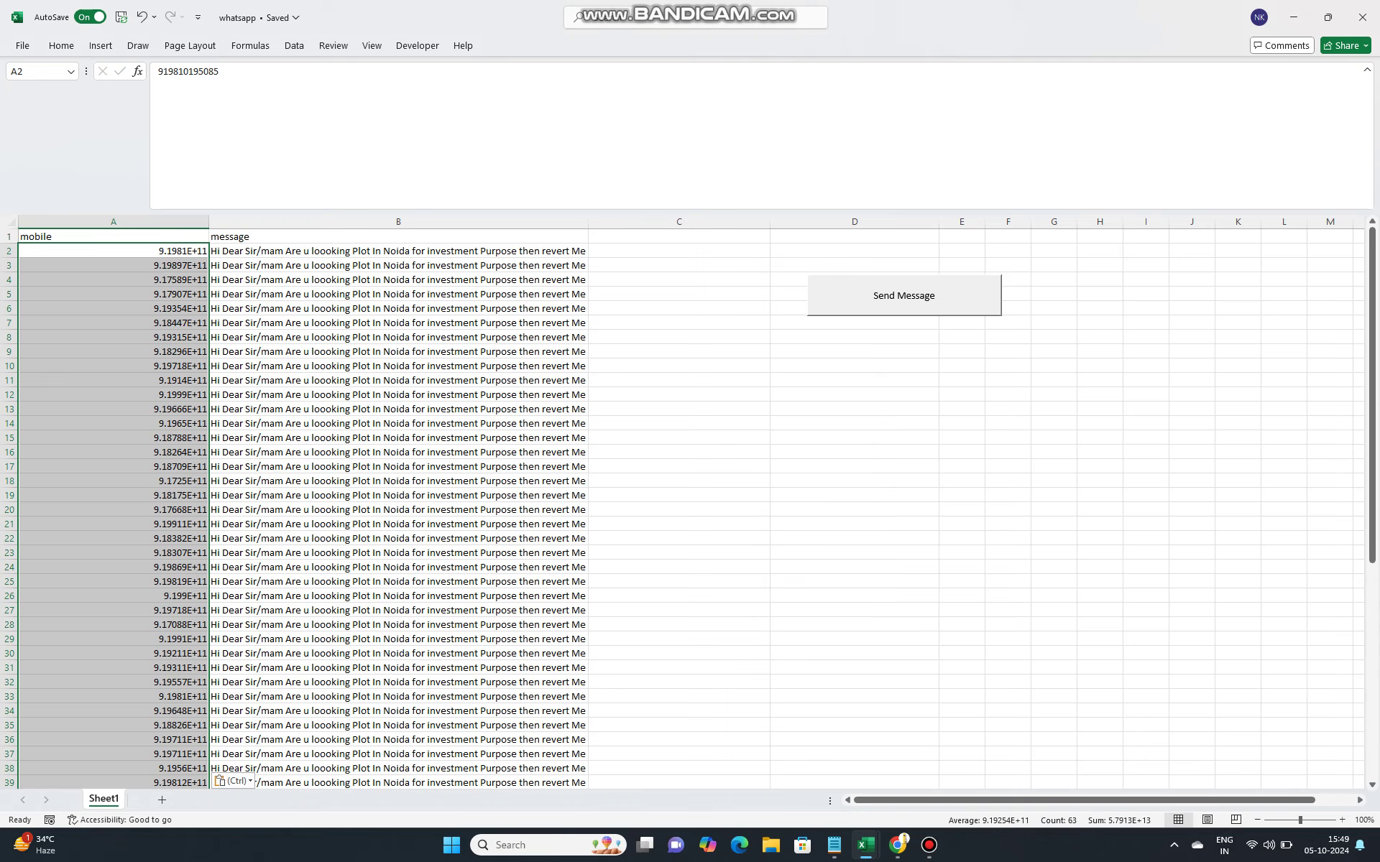
# Format column A's numbers as Number with 0 decimal places.
pyautogui.rightClick(175, 316)
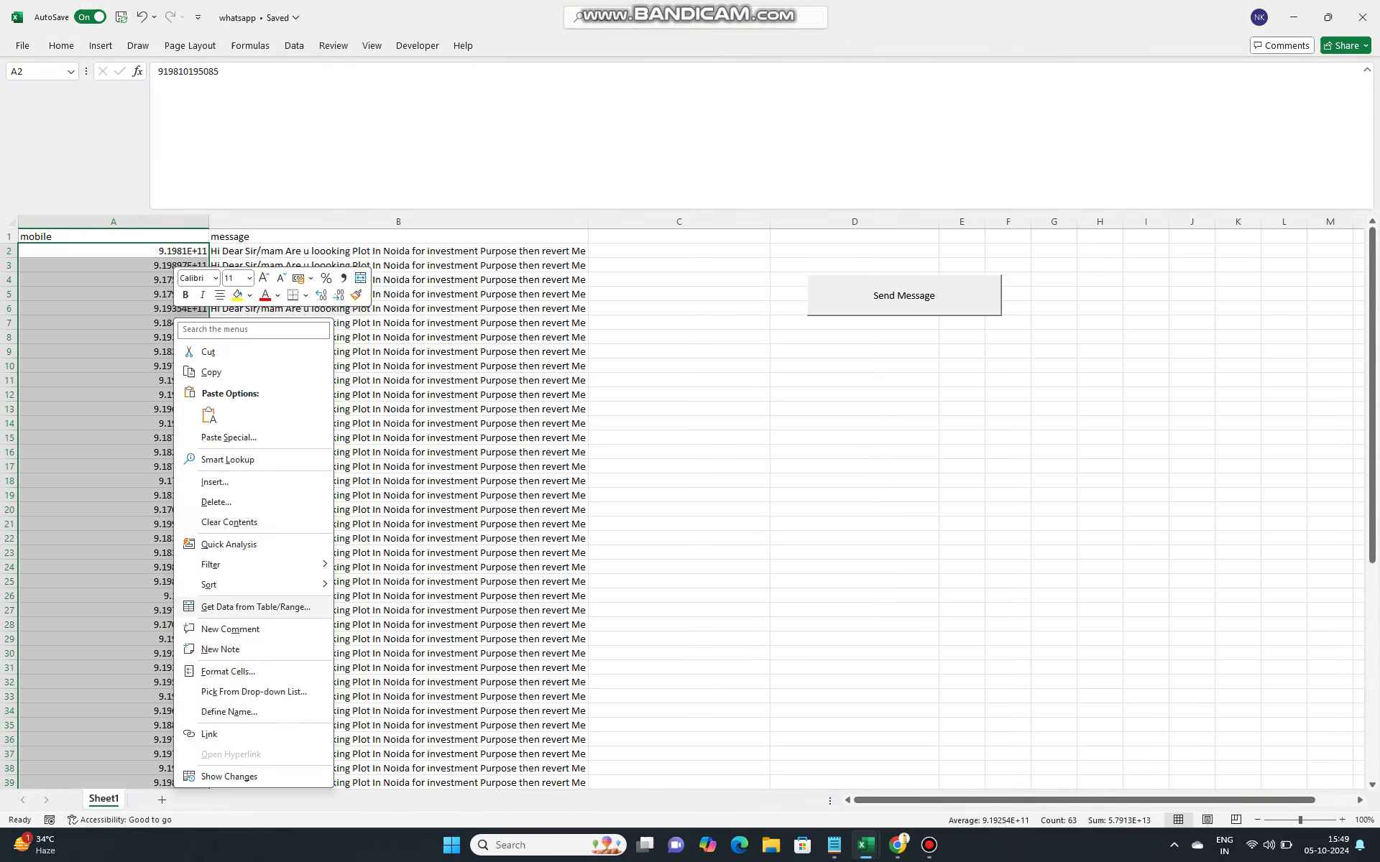
pyautogui.click(228, 671)
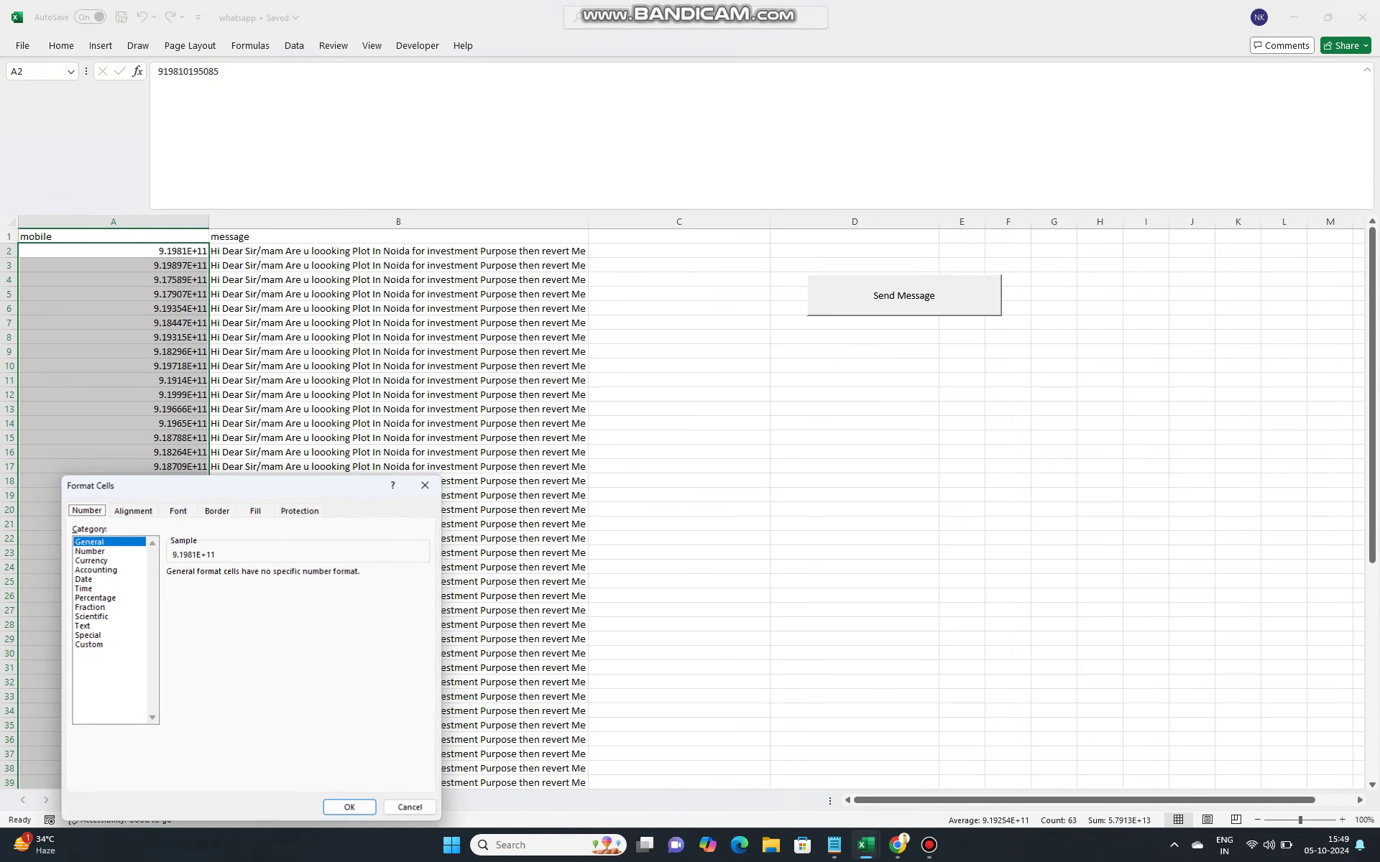
pyautogui.click(89, 551)
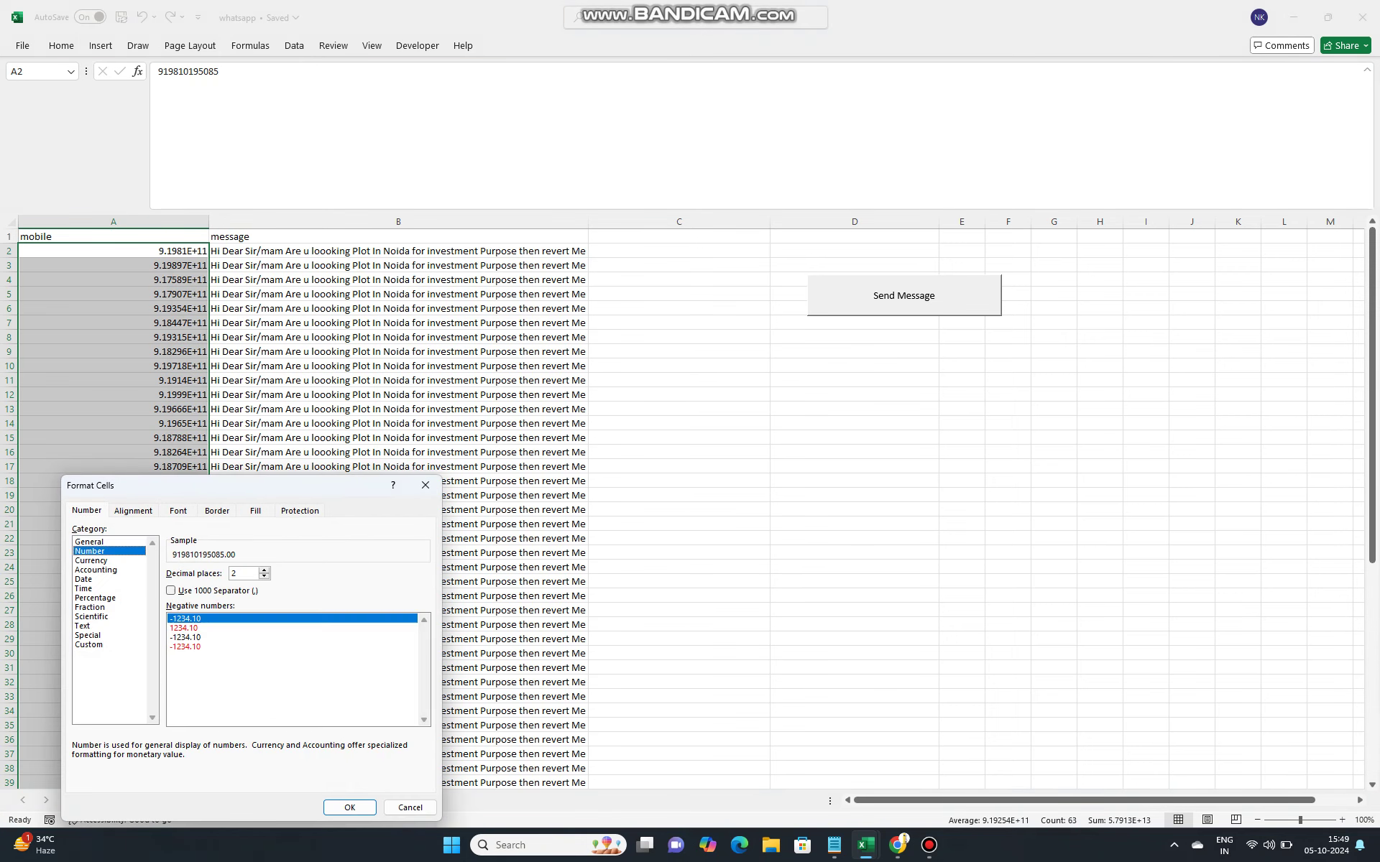
pyautogui.click(264, 576)
pyautogui.click(265, 576)
pyautogui.click(349, 806)
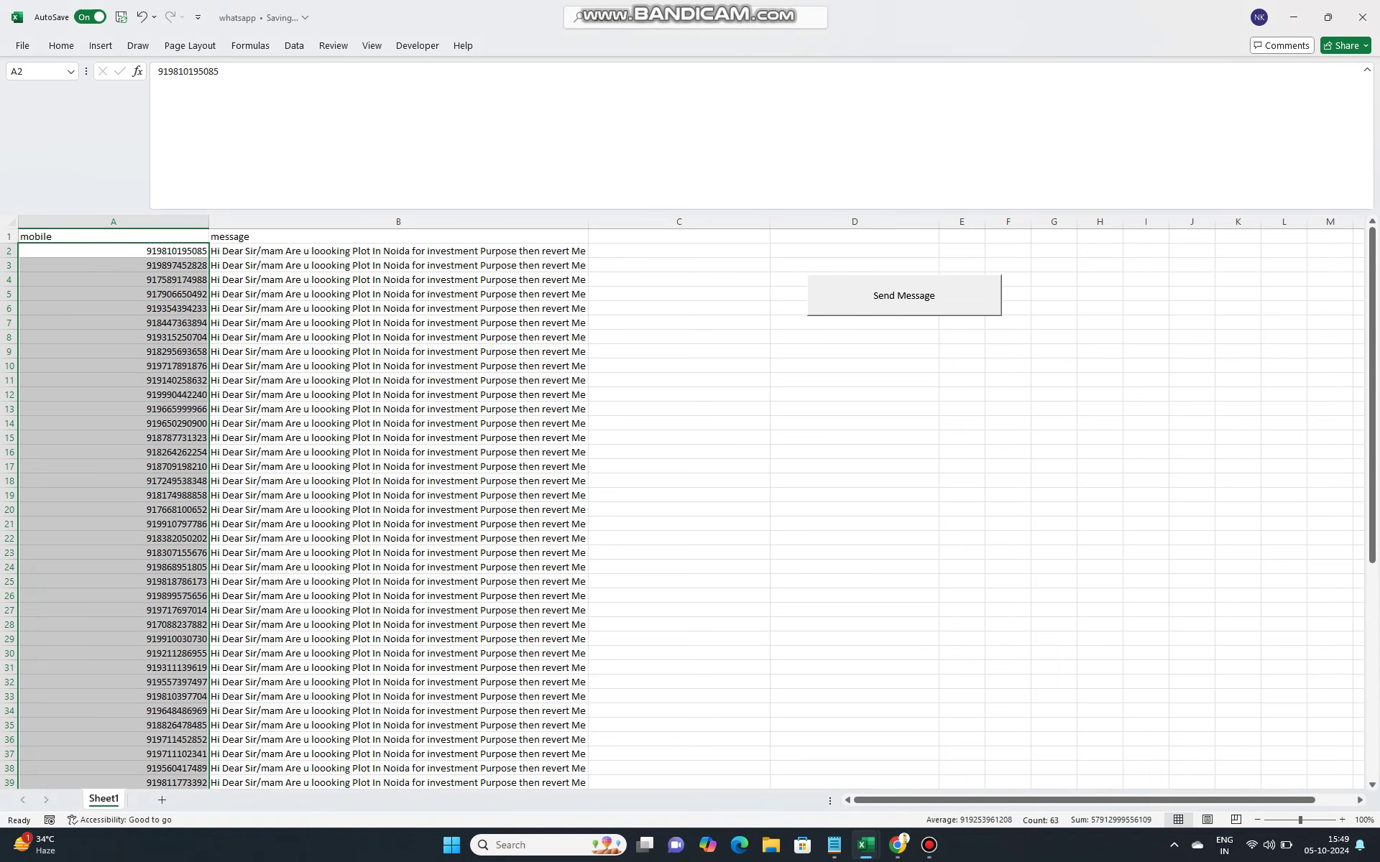
# Reassign the WhatsAppMsg macro to the Send Message button and deselect it.
pyautogui.rightClick(904, 297)
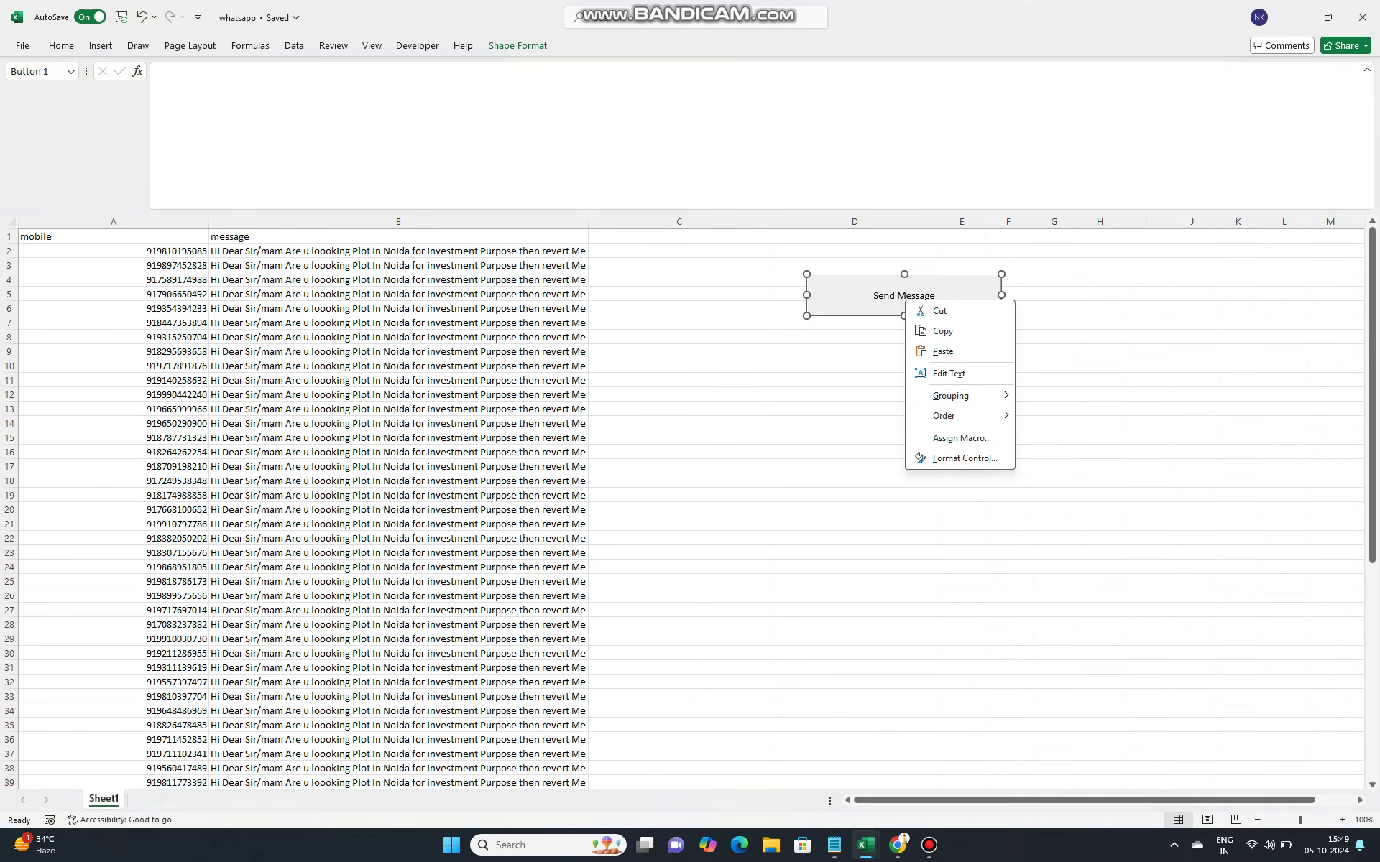
pyautogui.click(949, 438)
pyautogui.click(760, 357)
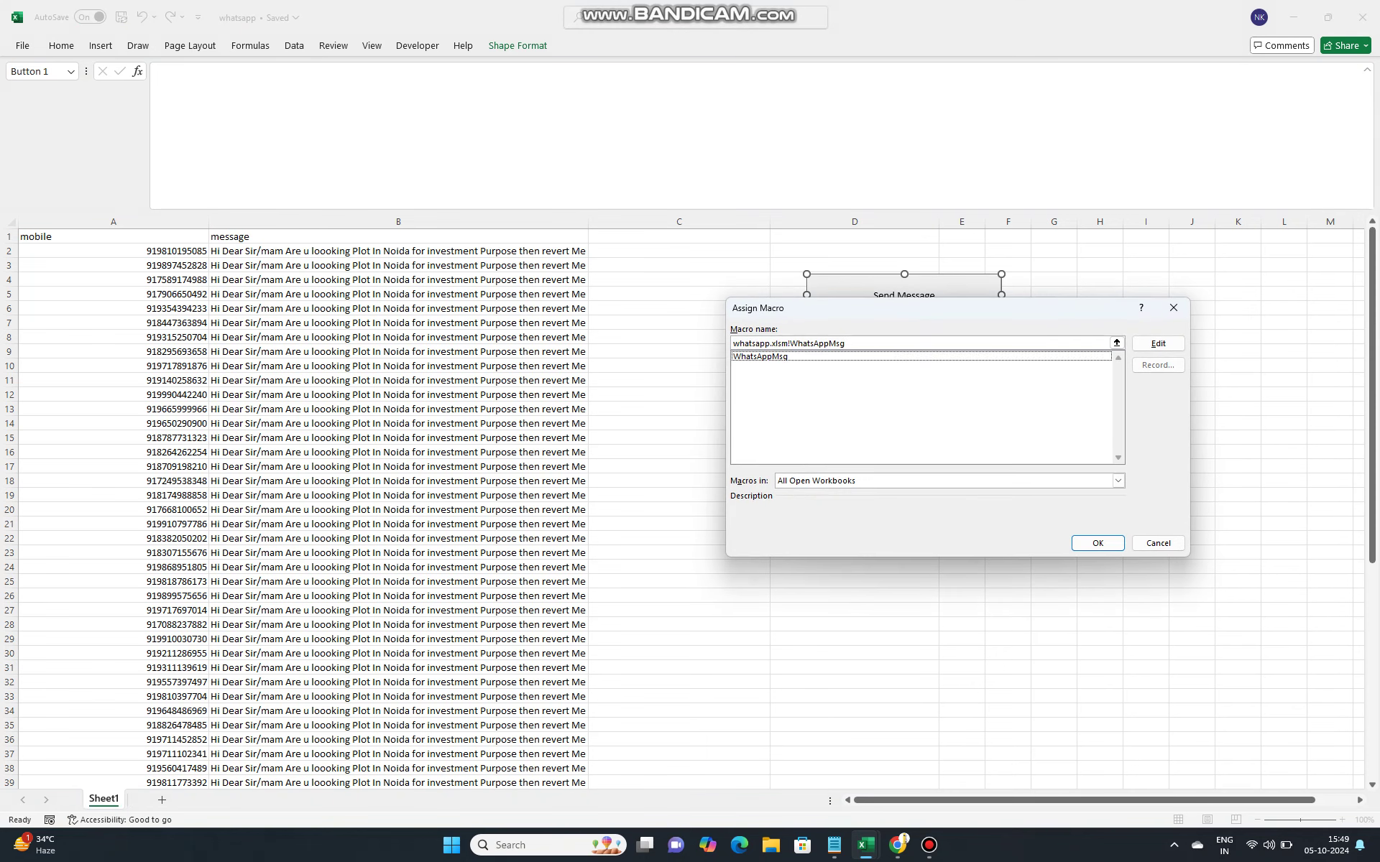
pyautogui.click(1098, 543)
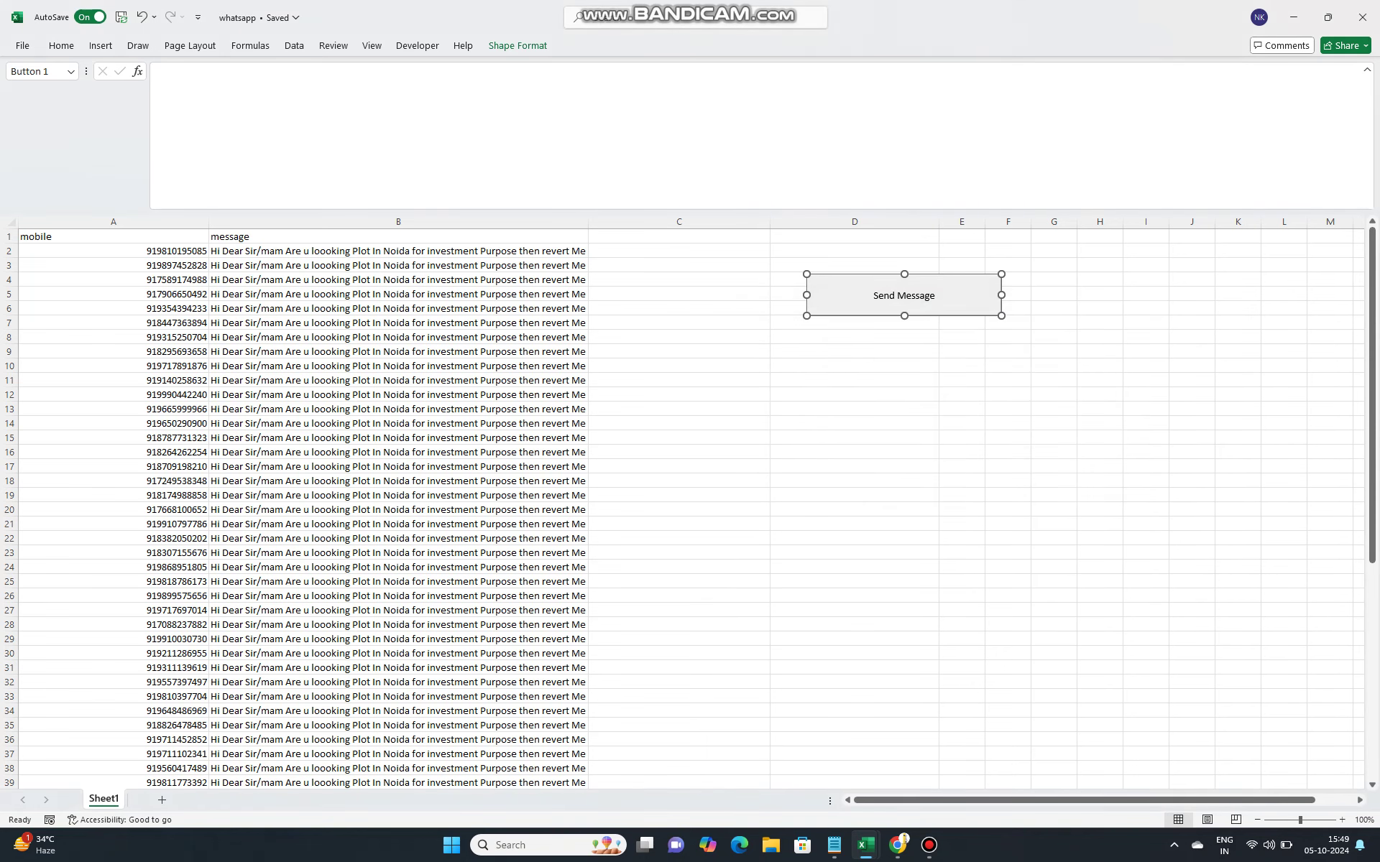
pyautogui.click(679, 395)
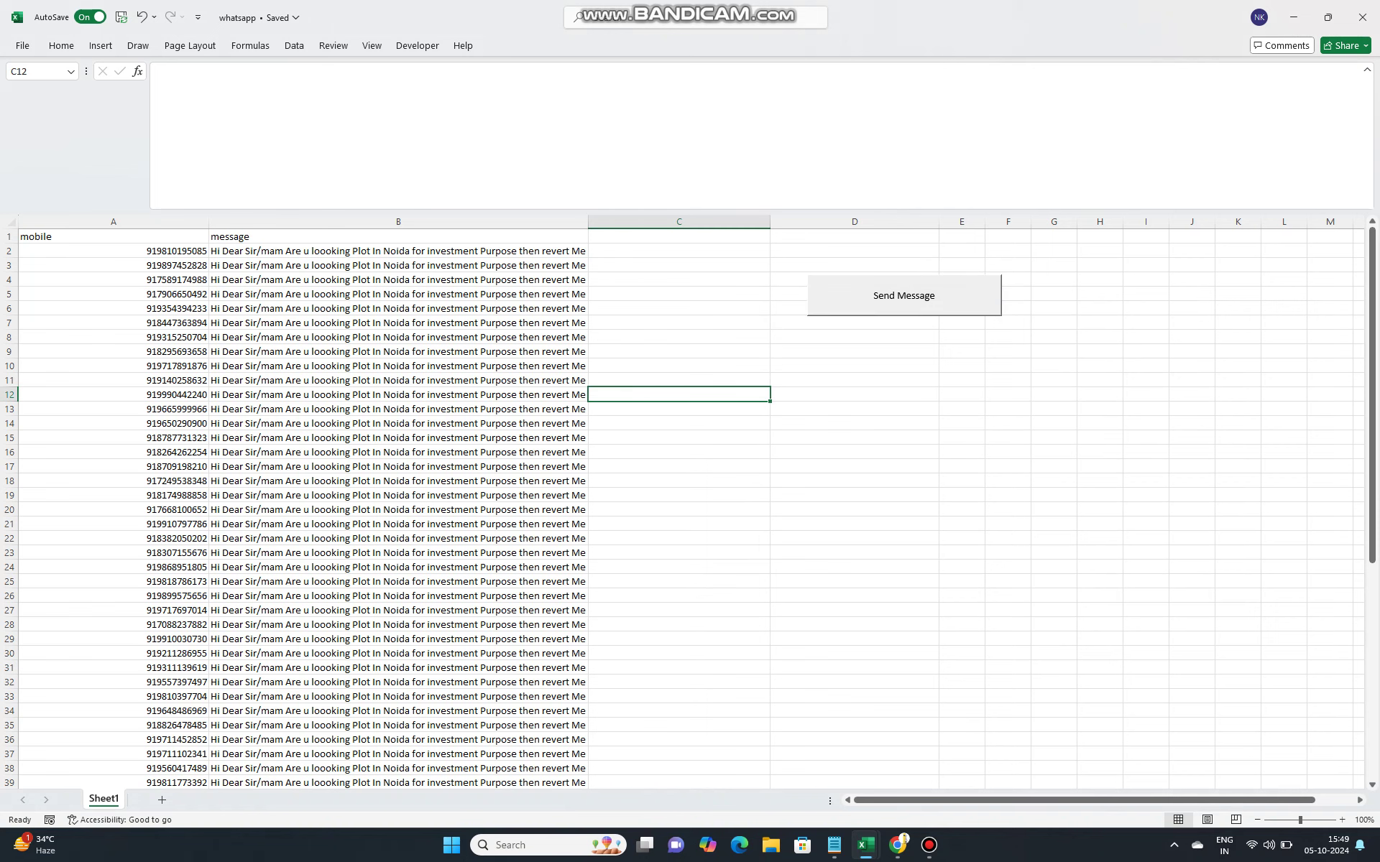
# Run Send Message, which hits run-time error '9', and end the failed run.
pyautogui.click(903, 296)
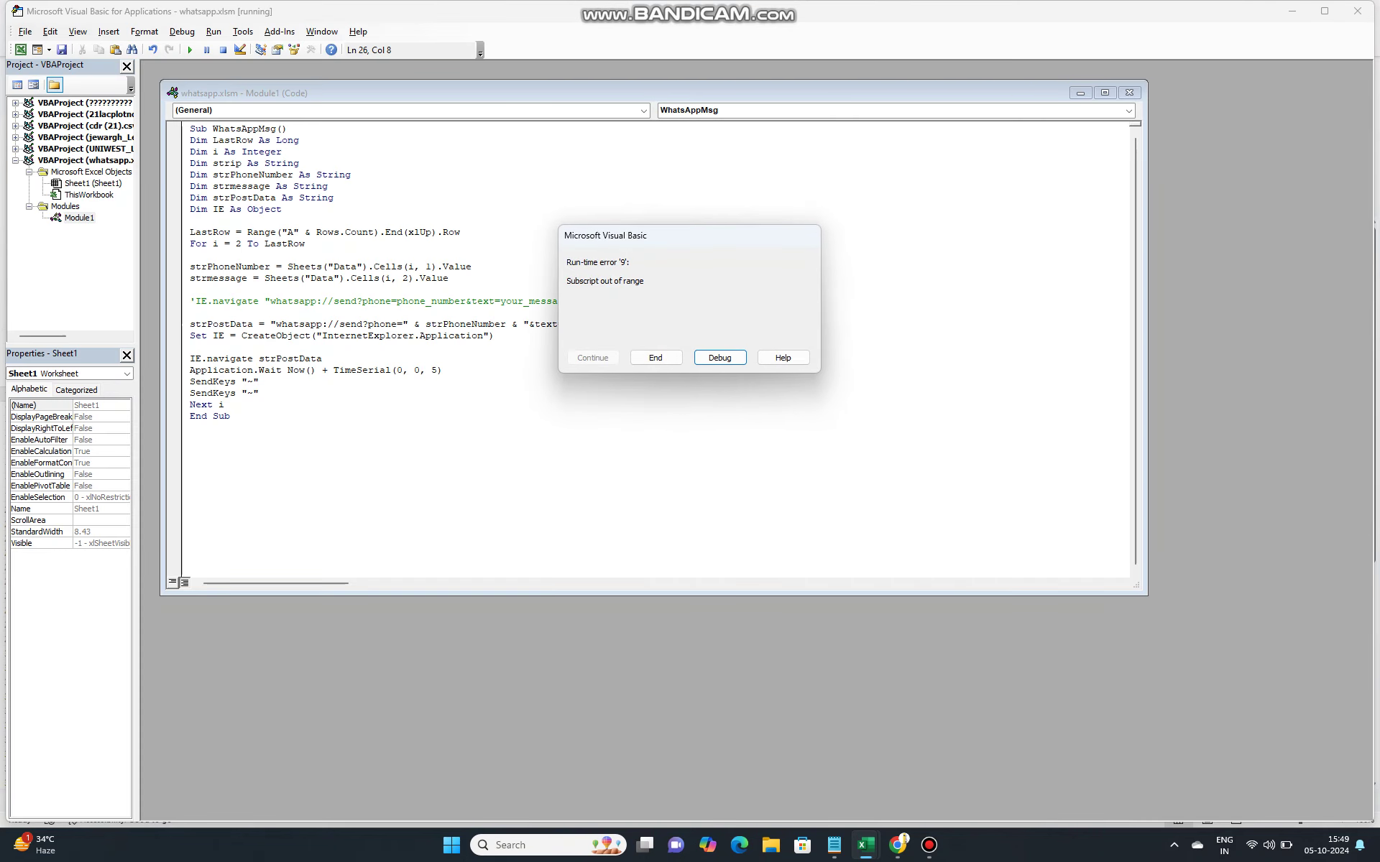
pyautogui.click(655, 357)
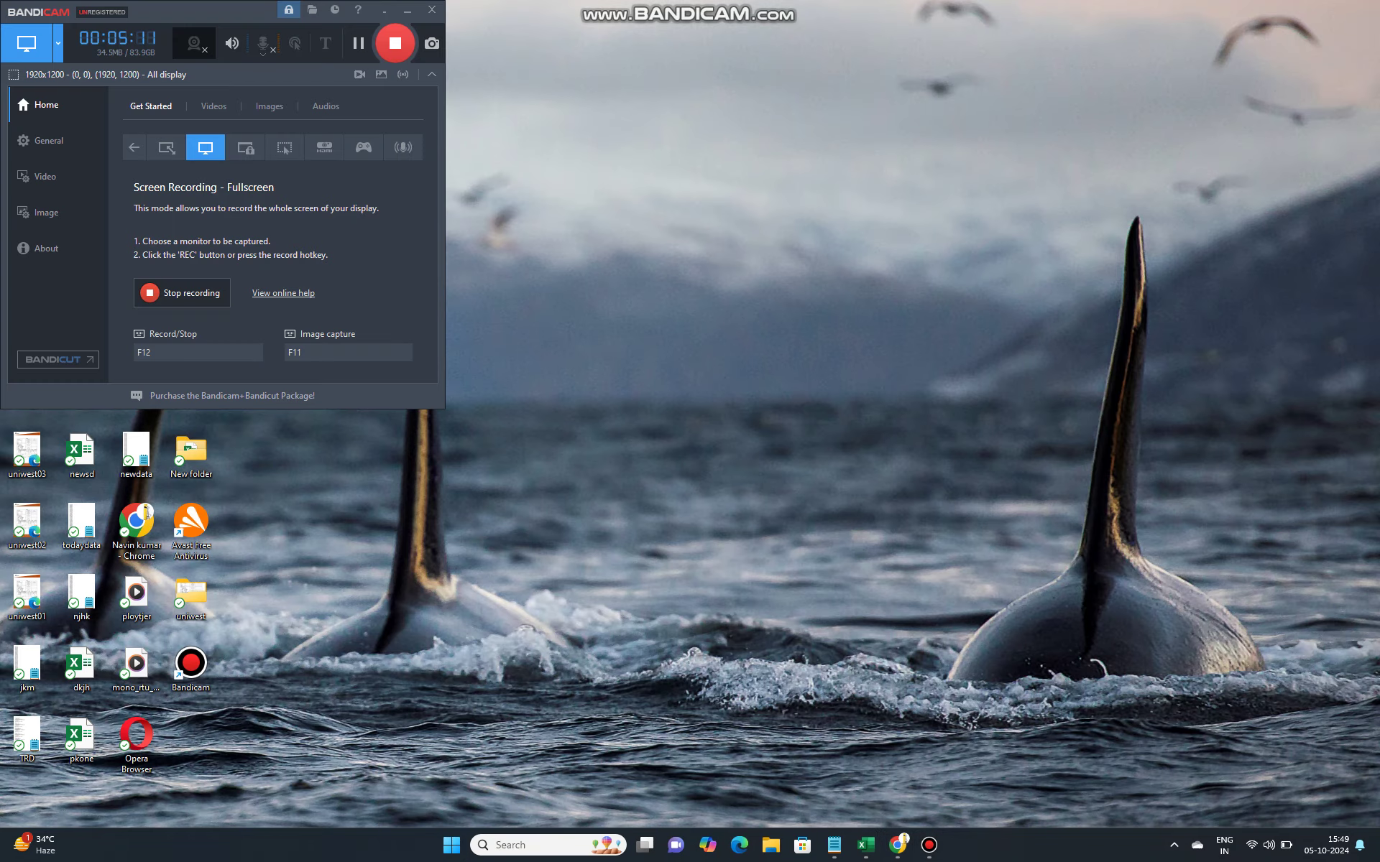
pyautogui.click(929, 845)
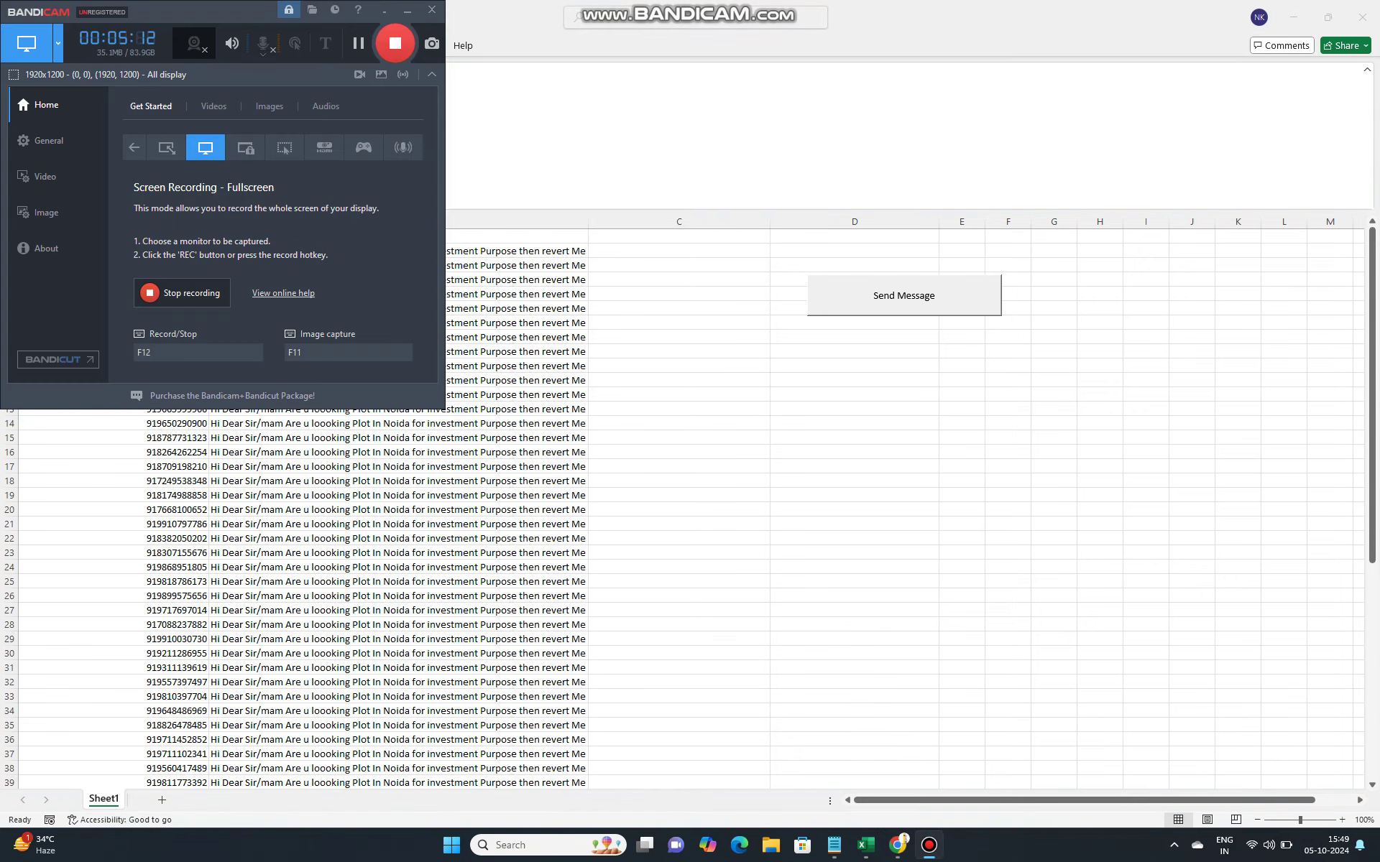